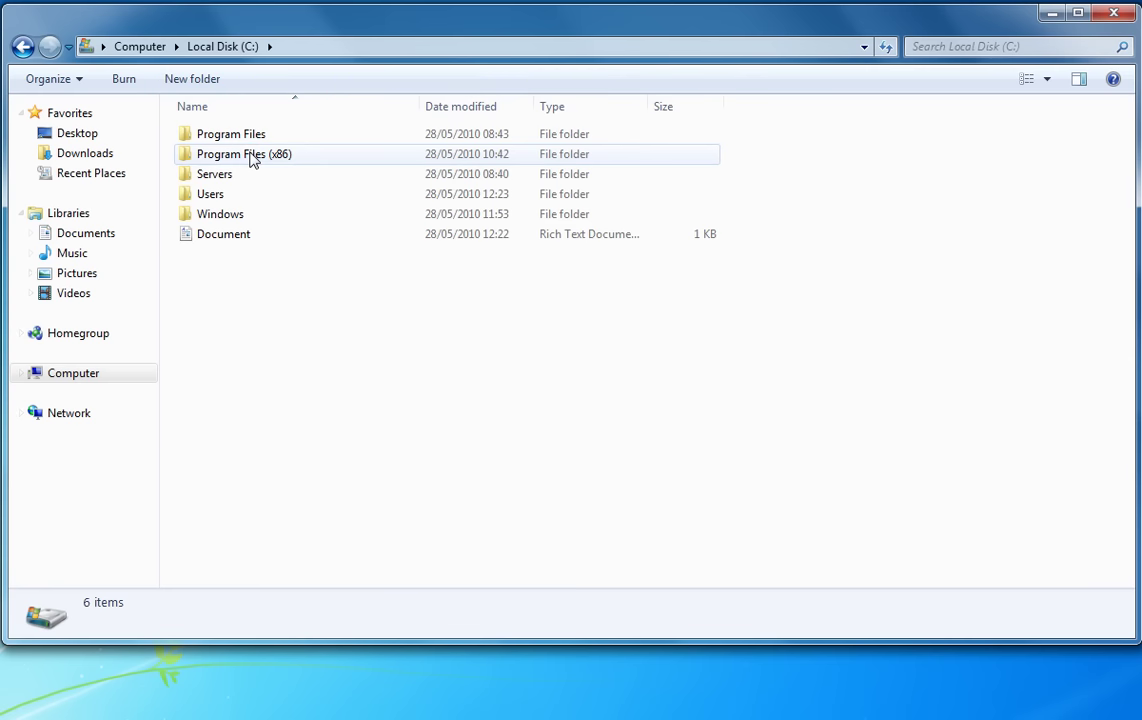
Step: Open the Wolfenstein - Enemy Territory folder inside Program Files (x86) on drive C
double_click(255, 160)
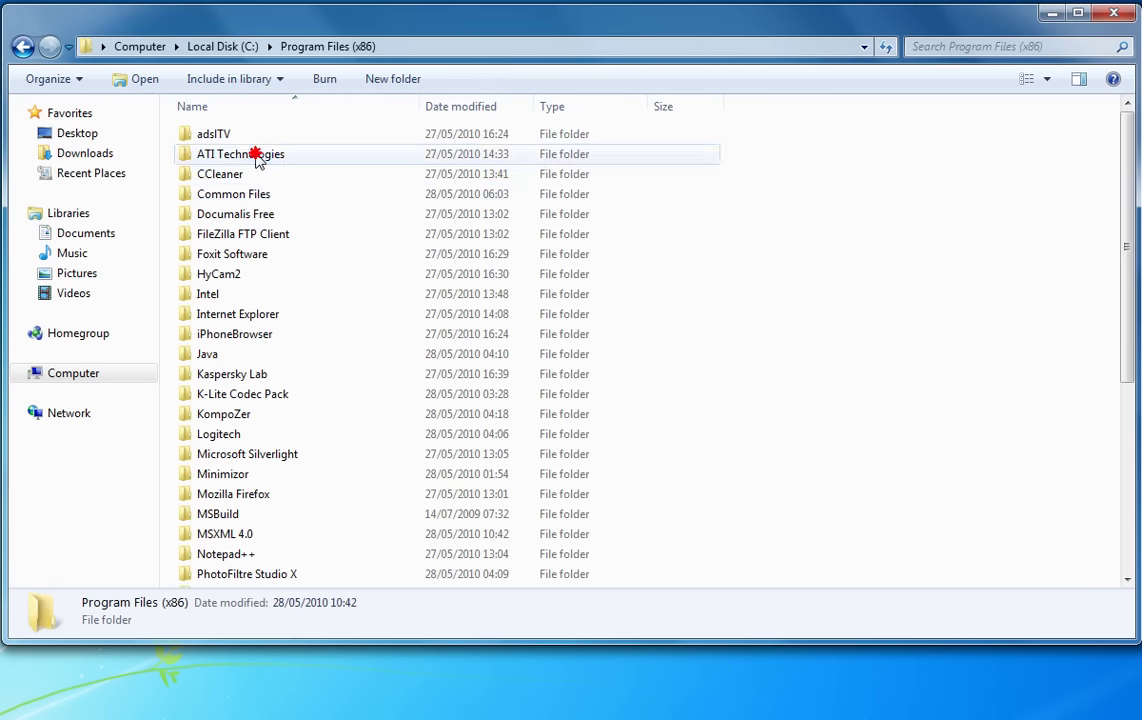
scroll(258, 160, "down", 5)
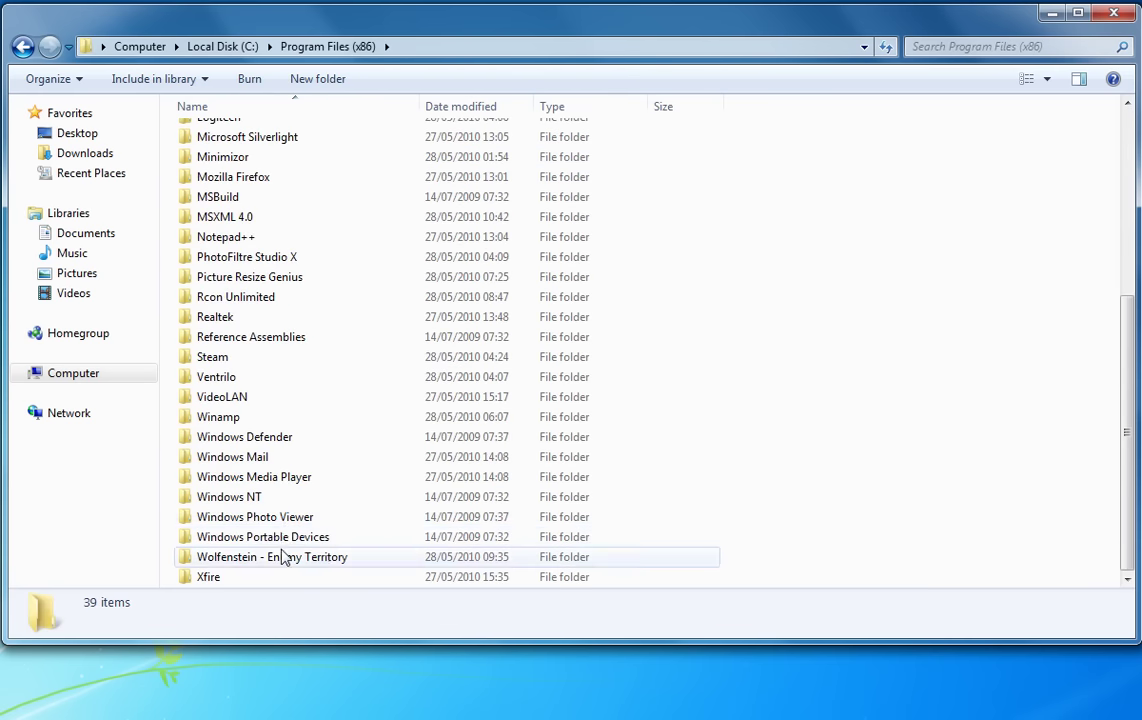
double_click(284, 557)
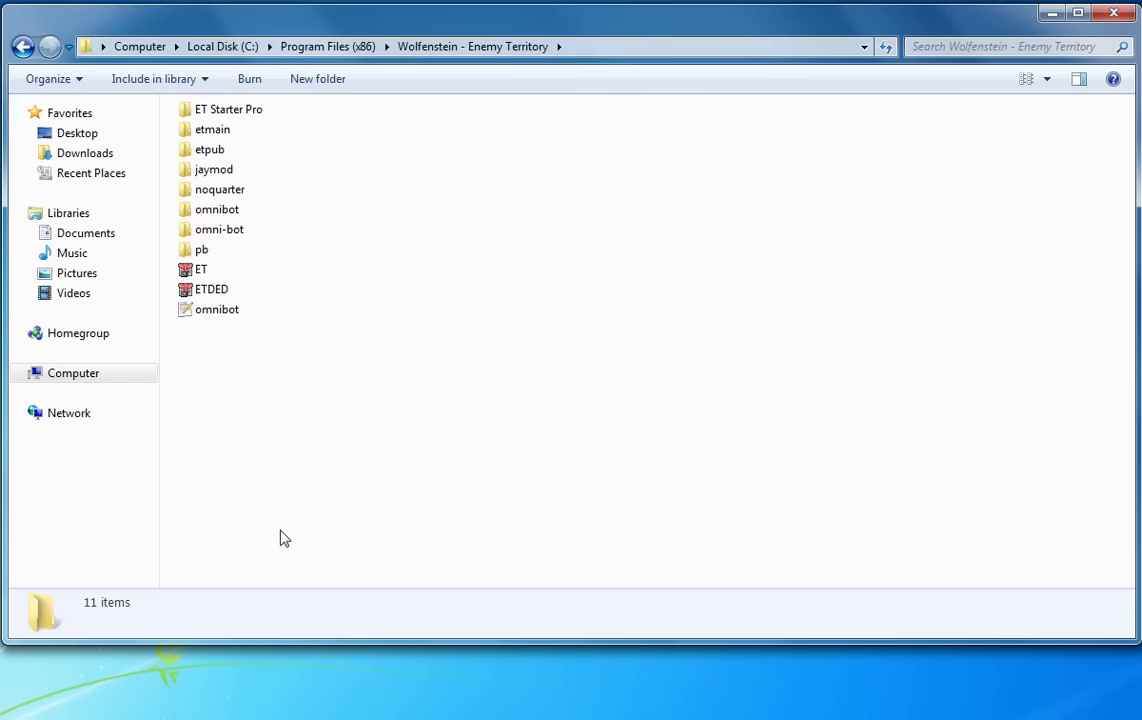
Step: Open the compatibility properties of the ET application and set it to run as an administrator
left_click_drag(600, 12, 598, 0)
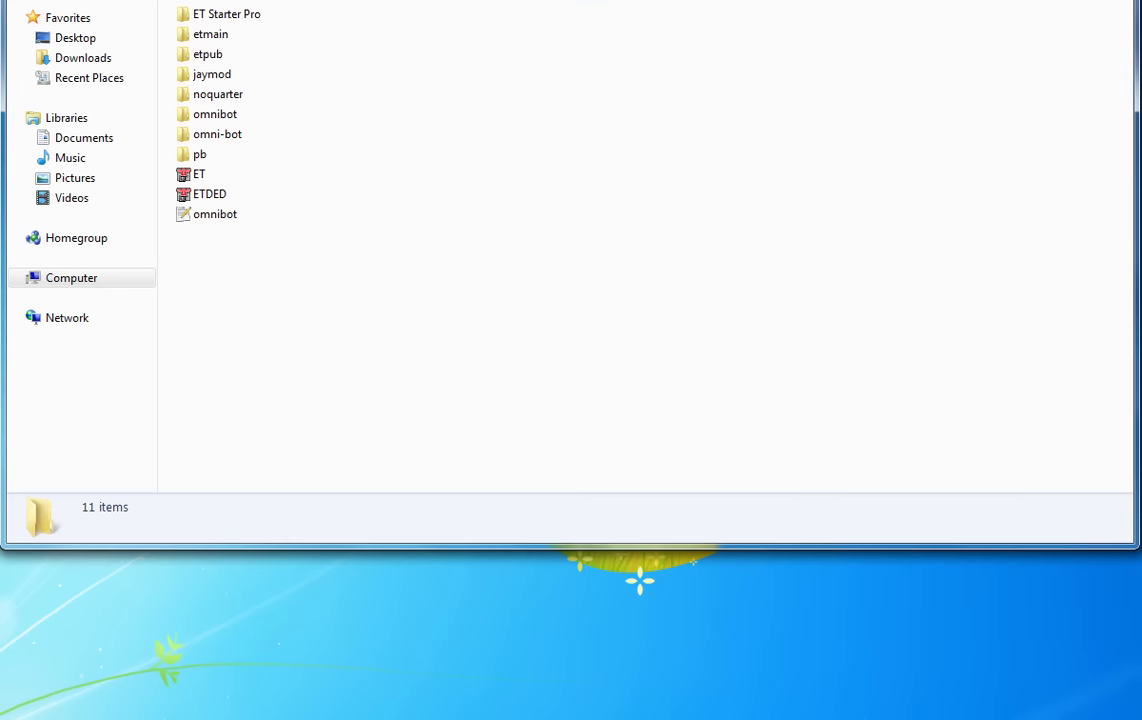
right_click(200, 177)
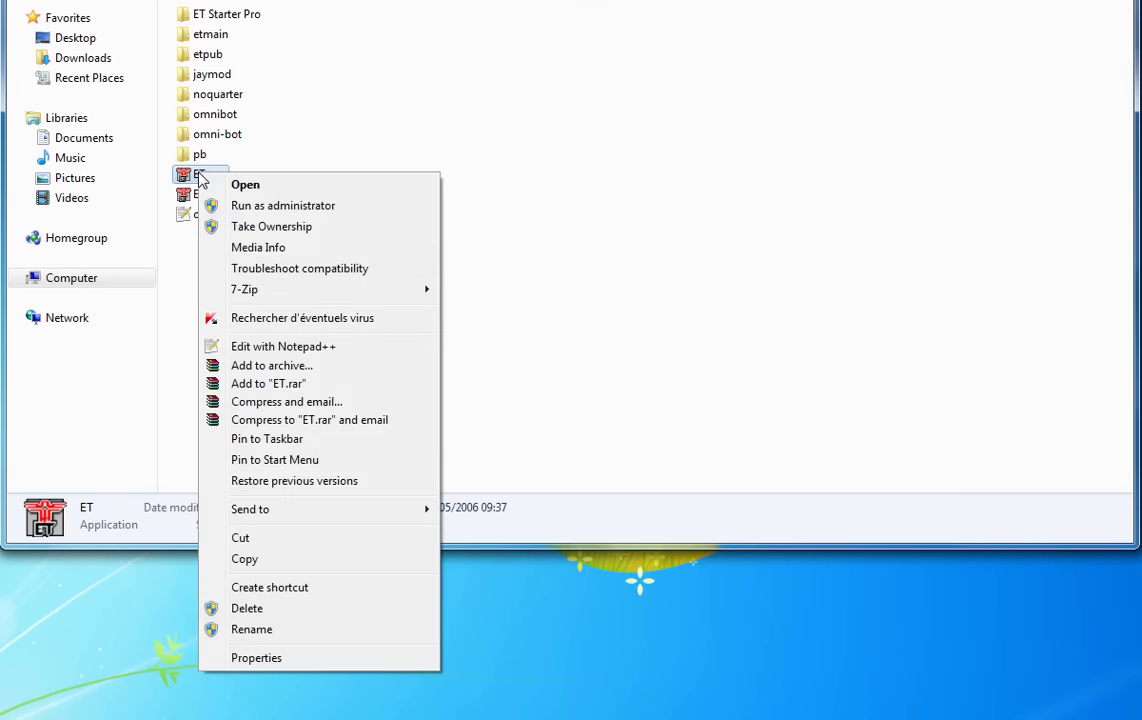
left_click(240, 658)
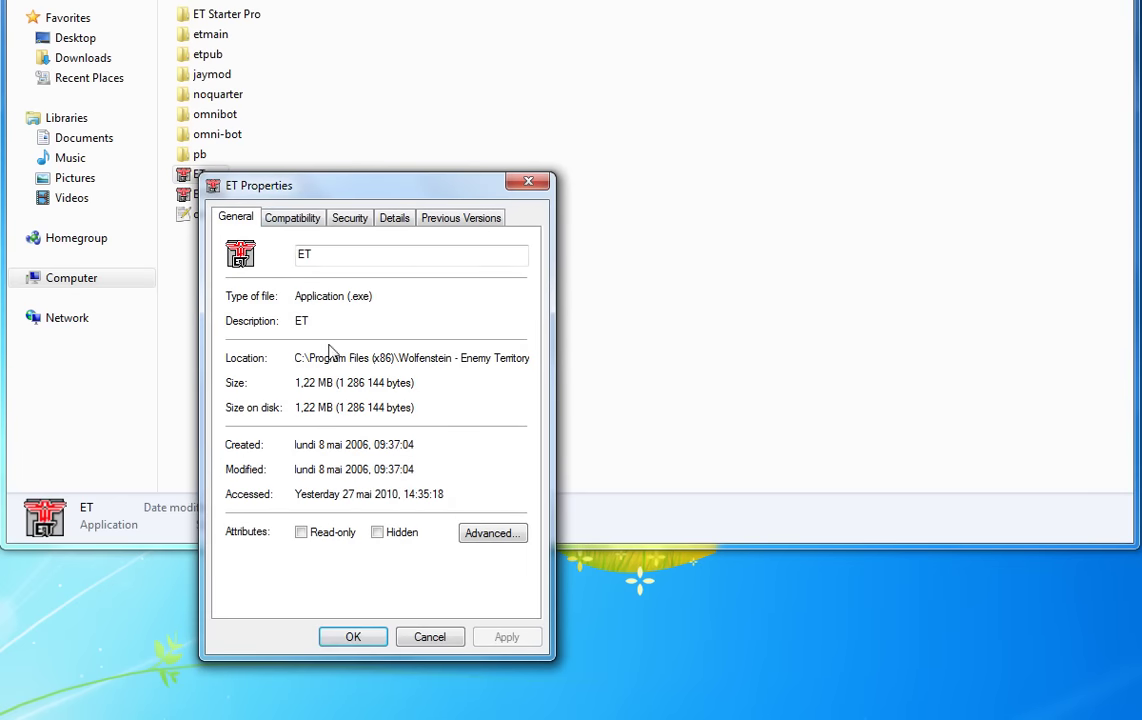
left_click(301, 218)
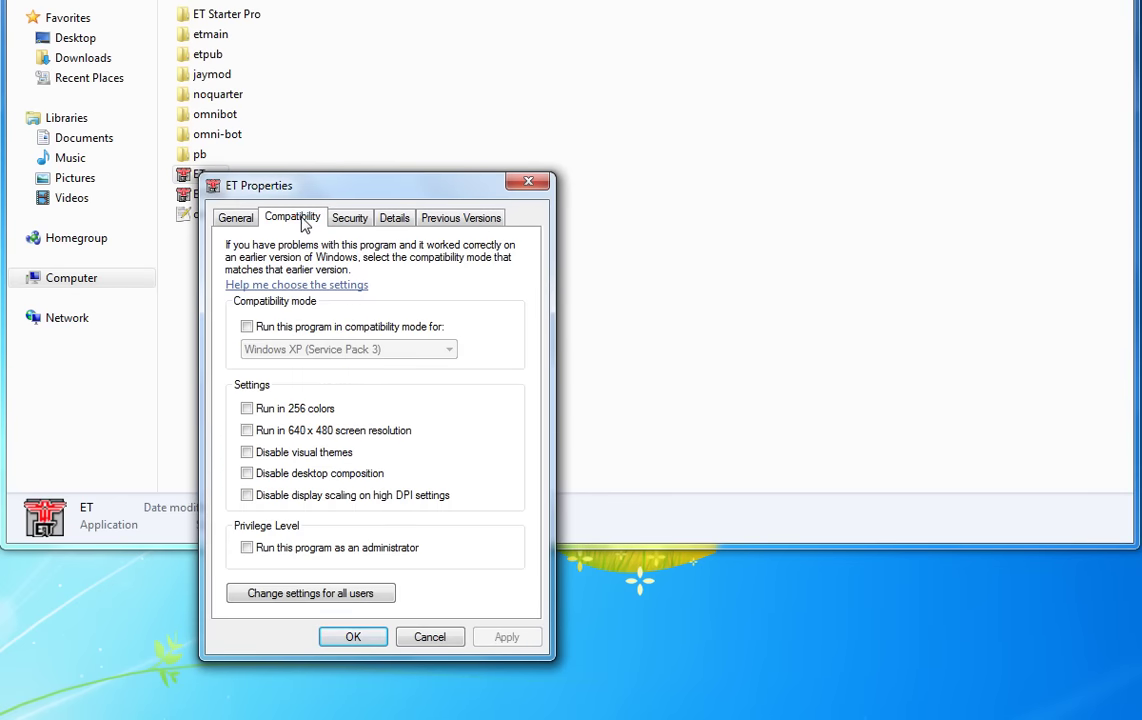
left_click(265, 553)
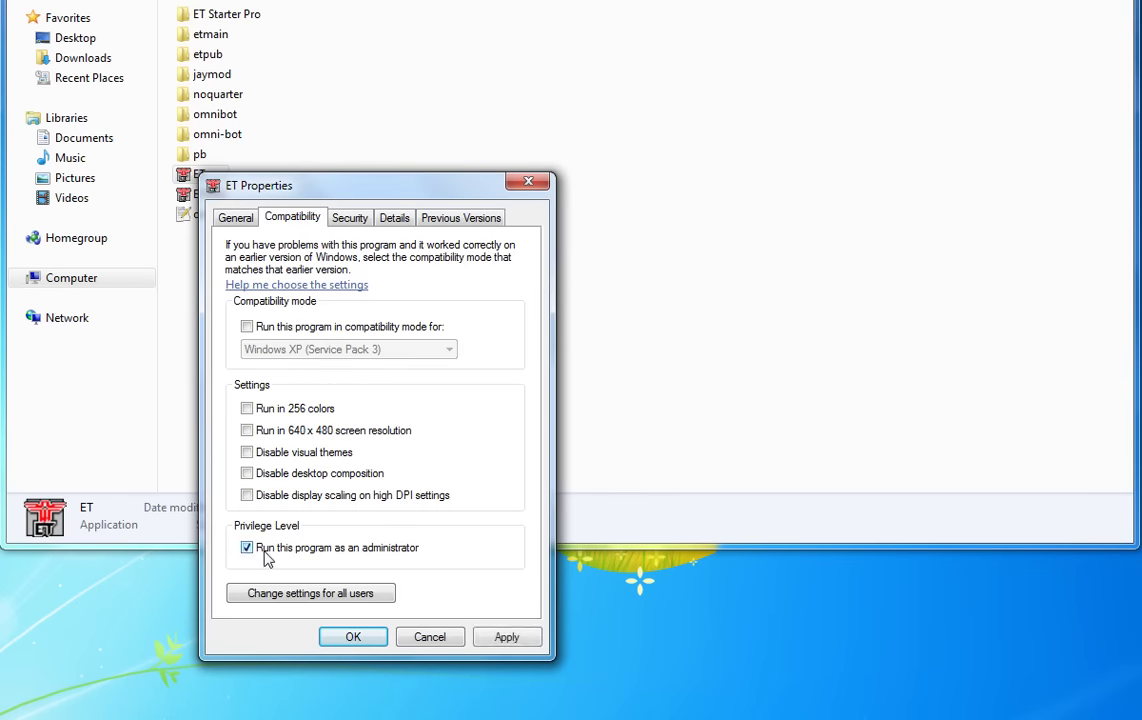
Step: Enable compatibility mode for ET with Windows XP (Service Pack 2), then apply the settings and close the properties
left_click(288, 337)
left_click(293, 355)
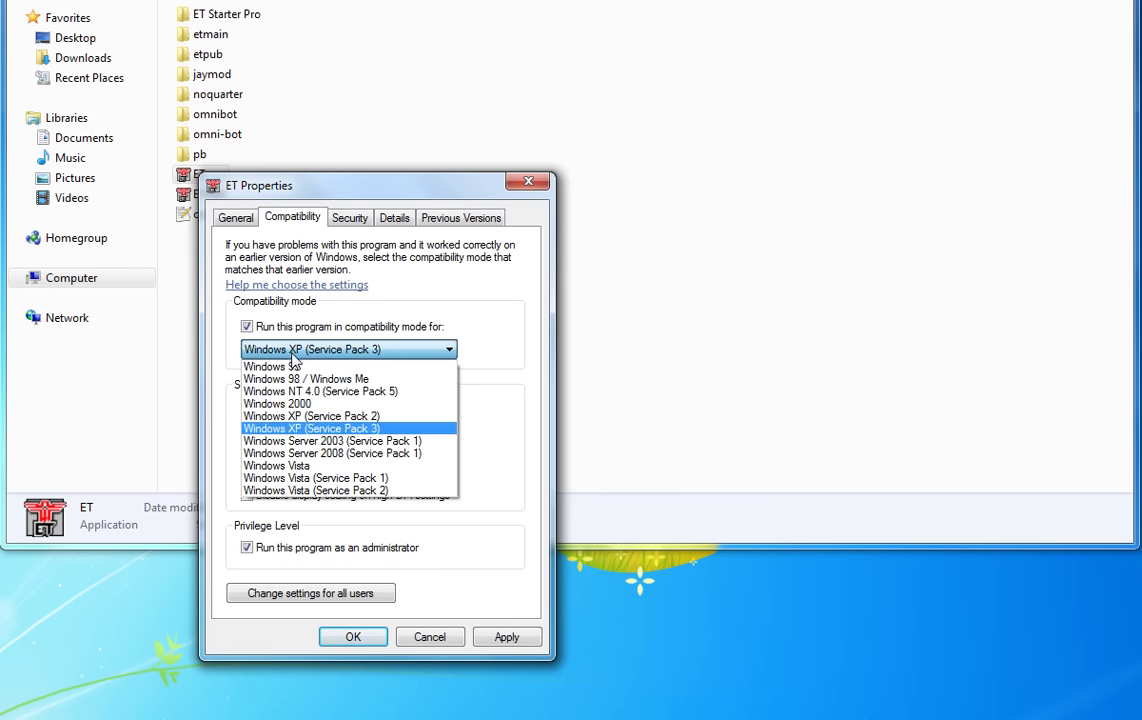
left_click(291, 418)
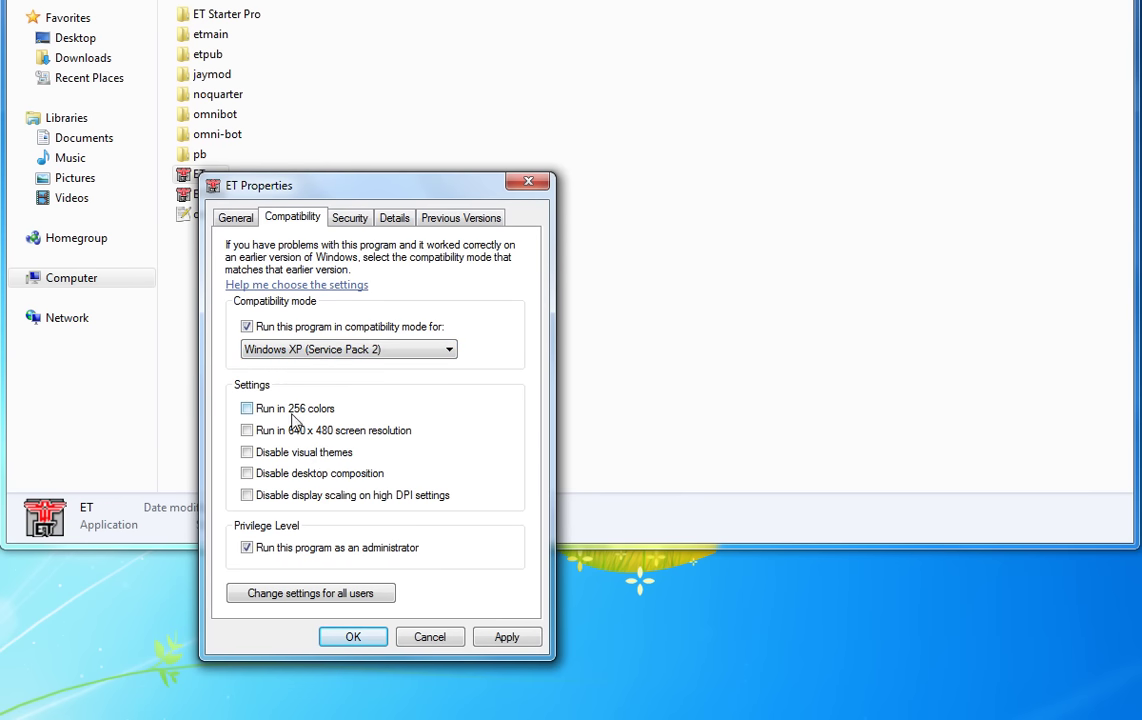
left_click(515, 641)
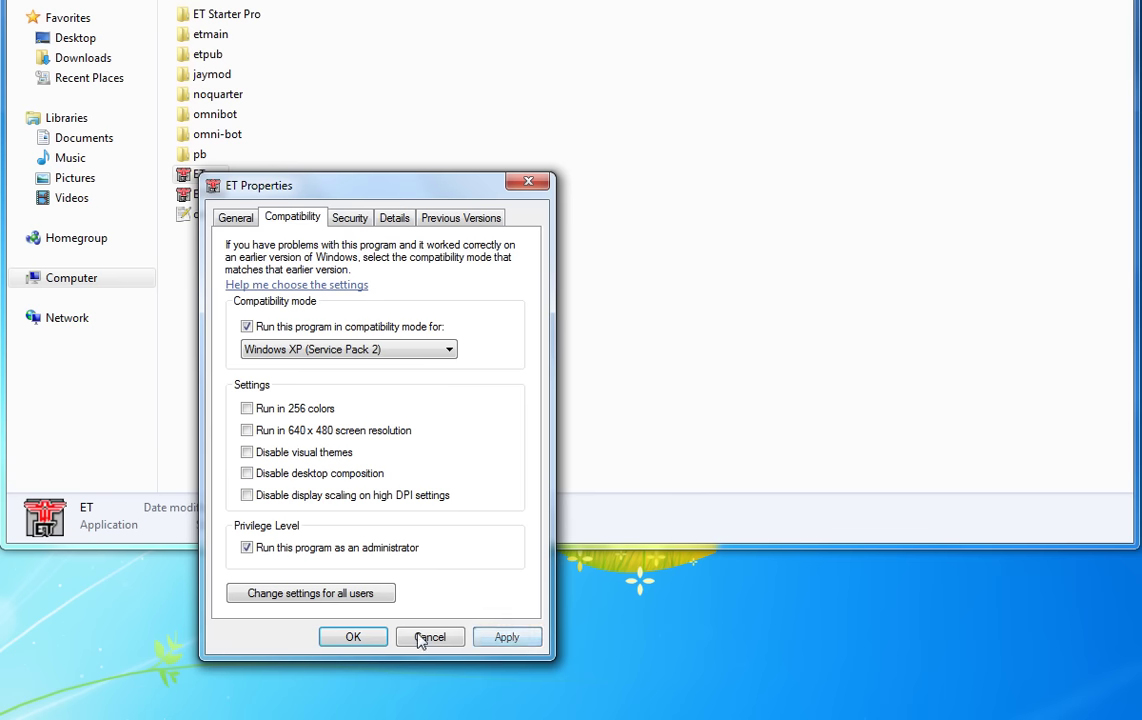
left_click(359, 640)
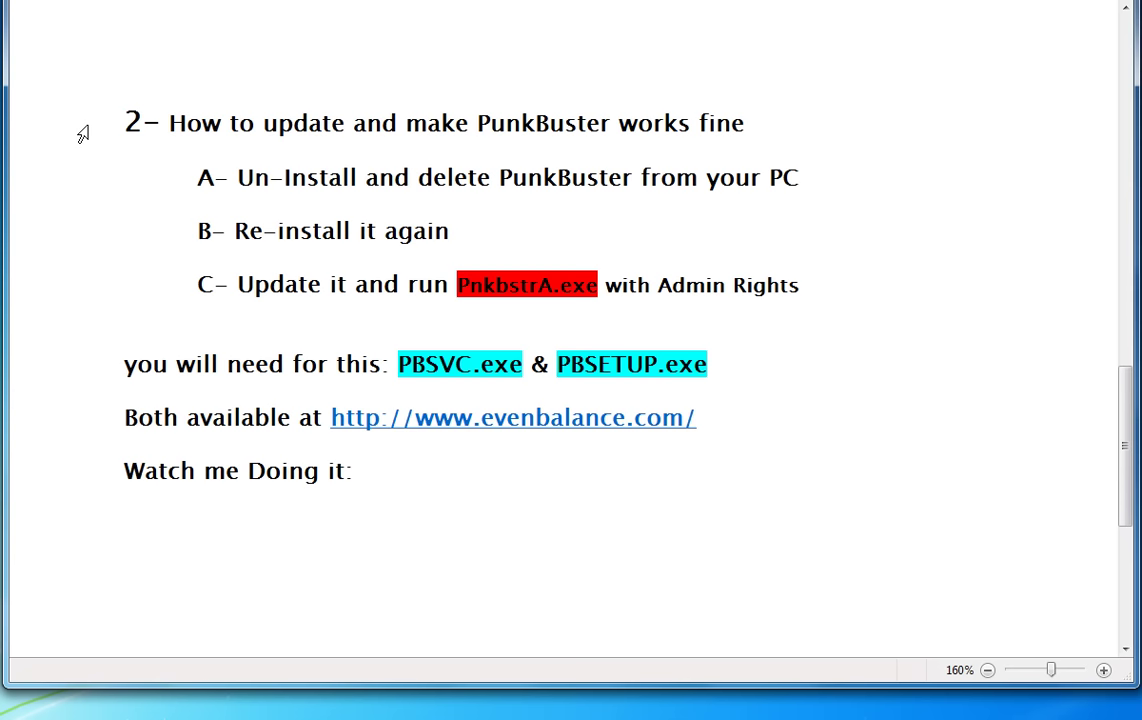
Step: Read the notes in the document on uninstalling, reinstalling and updating PunkBuster, including the required files and their download site
left_click(88, 134)
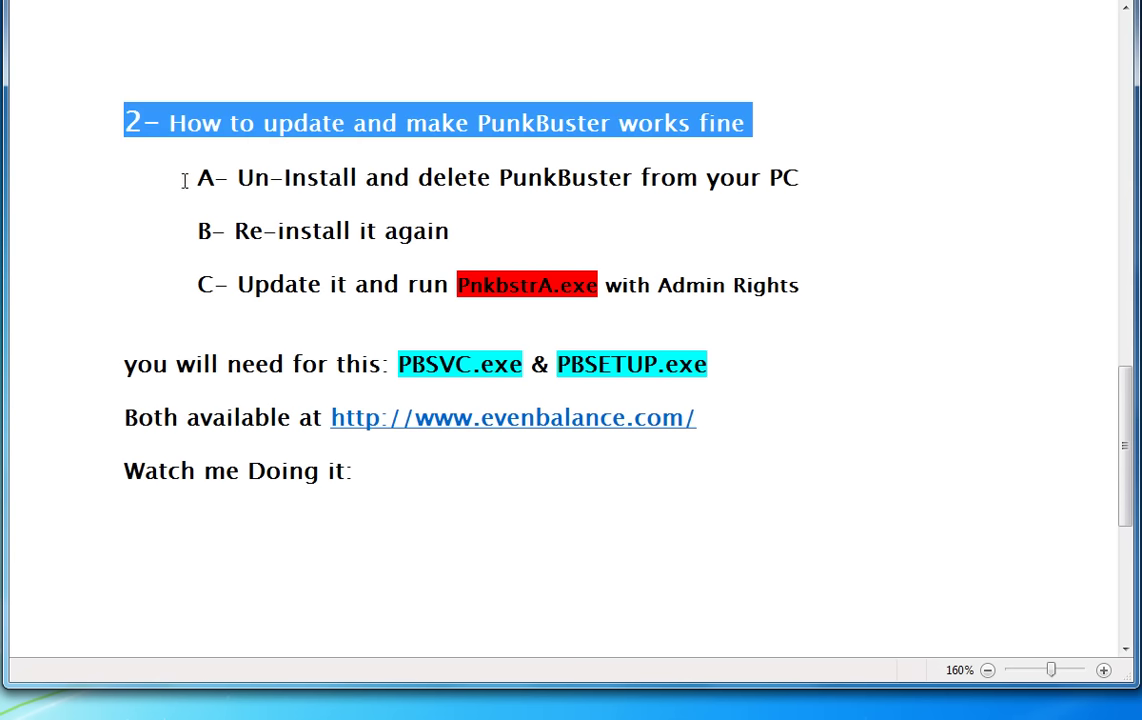
left_click(96, 190)
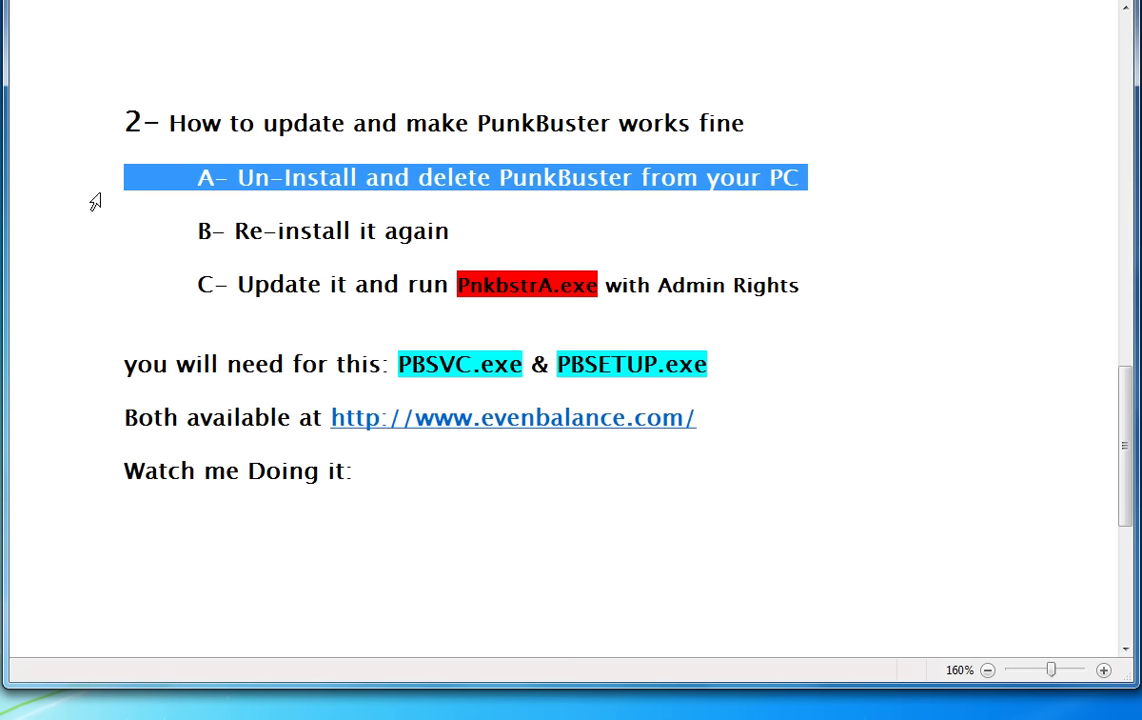
left_click(86, 241)
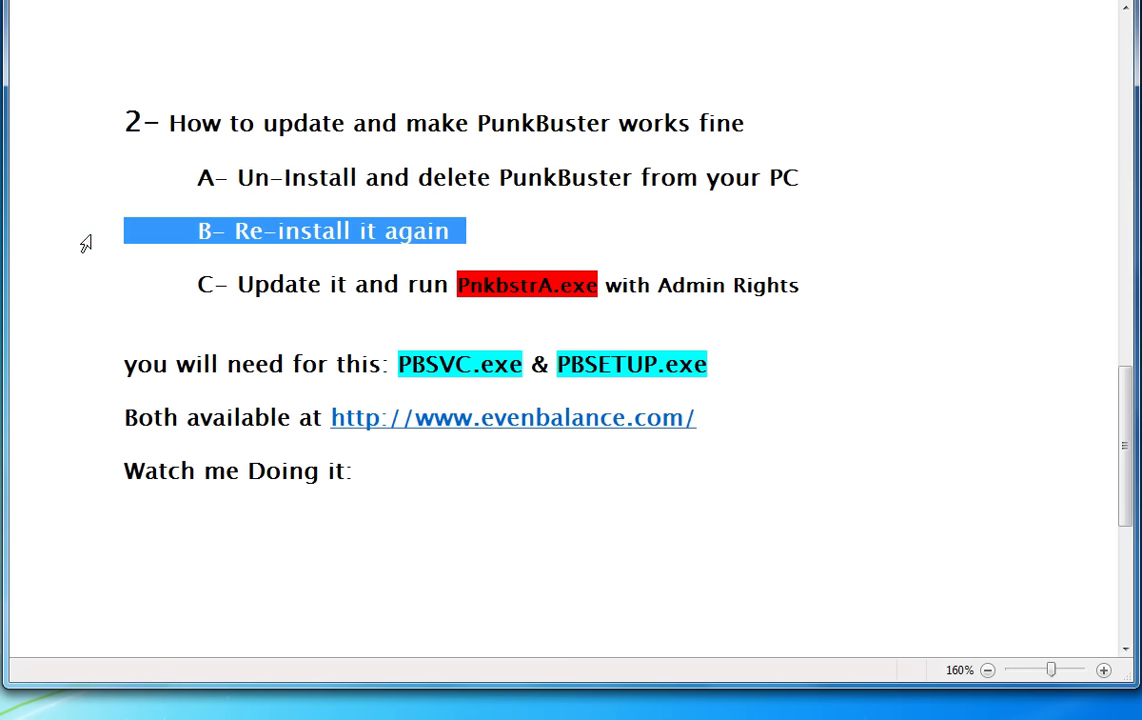
left_click(91, 302)
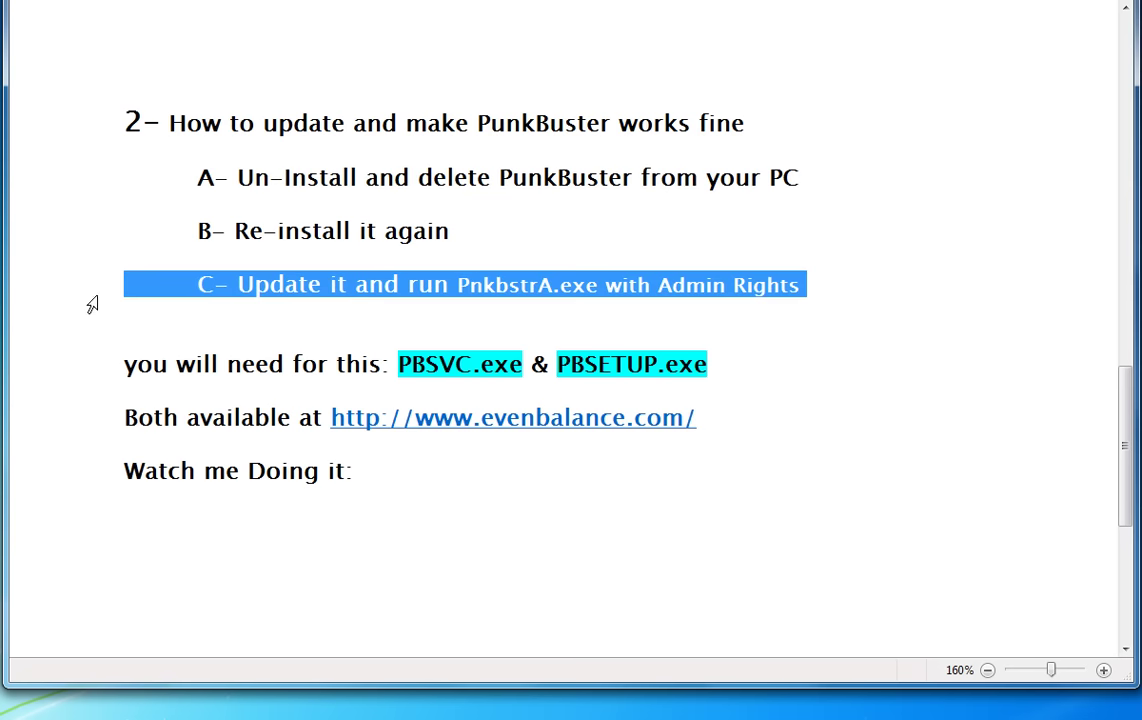
left_click(102, 378)
double_click(474, 372)
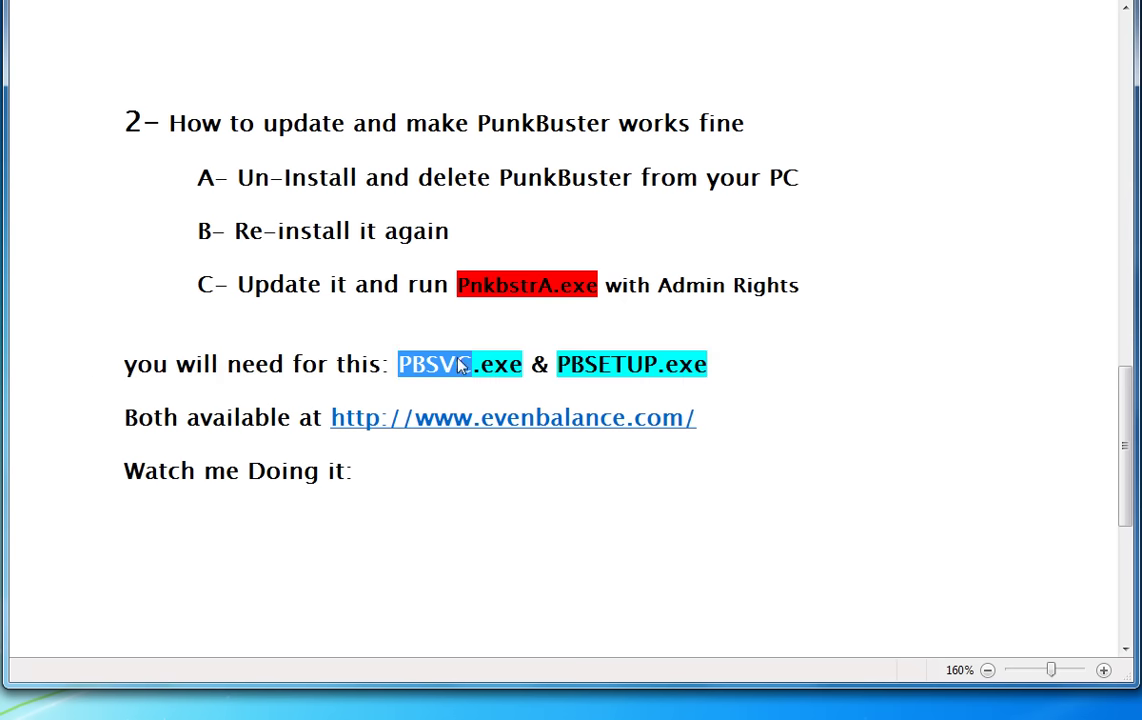
left_click(614, 366)
double_click(612, 367)
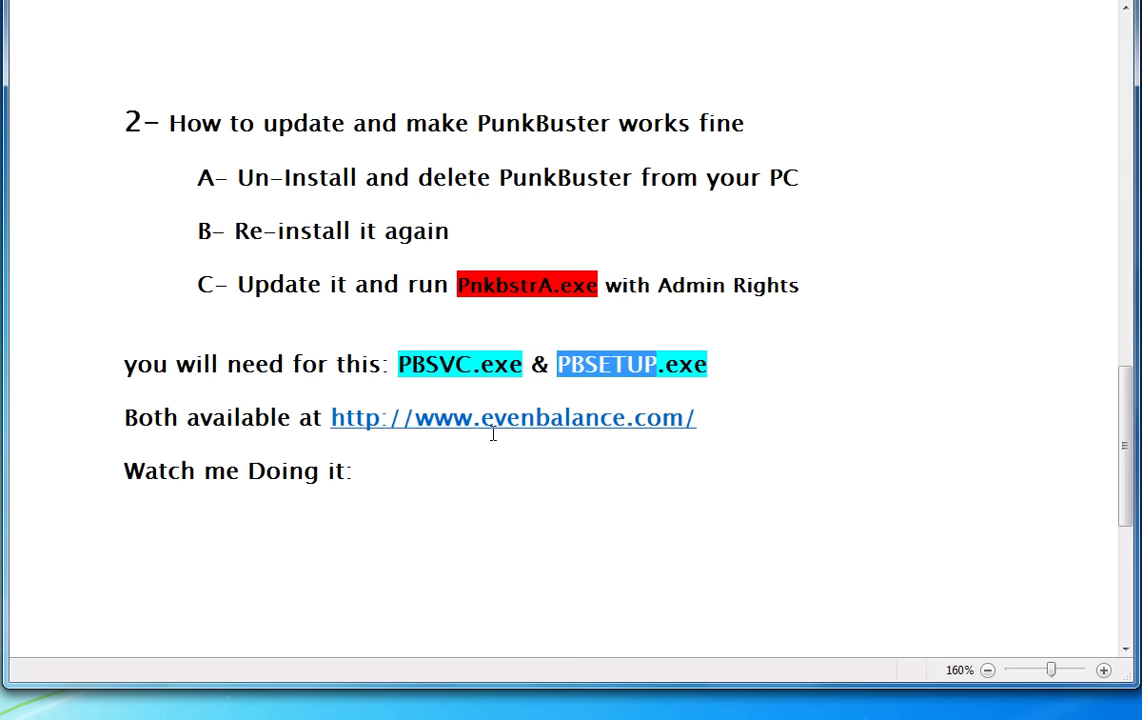
left_click(103, 428)
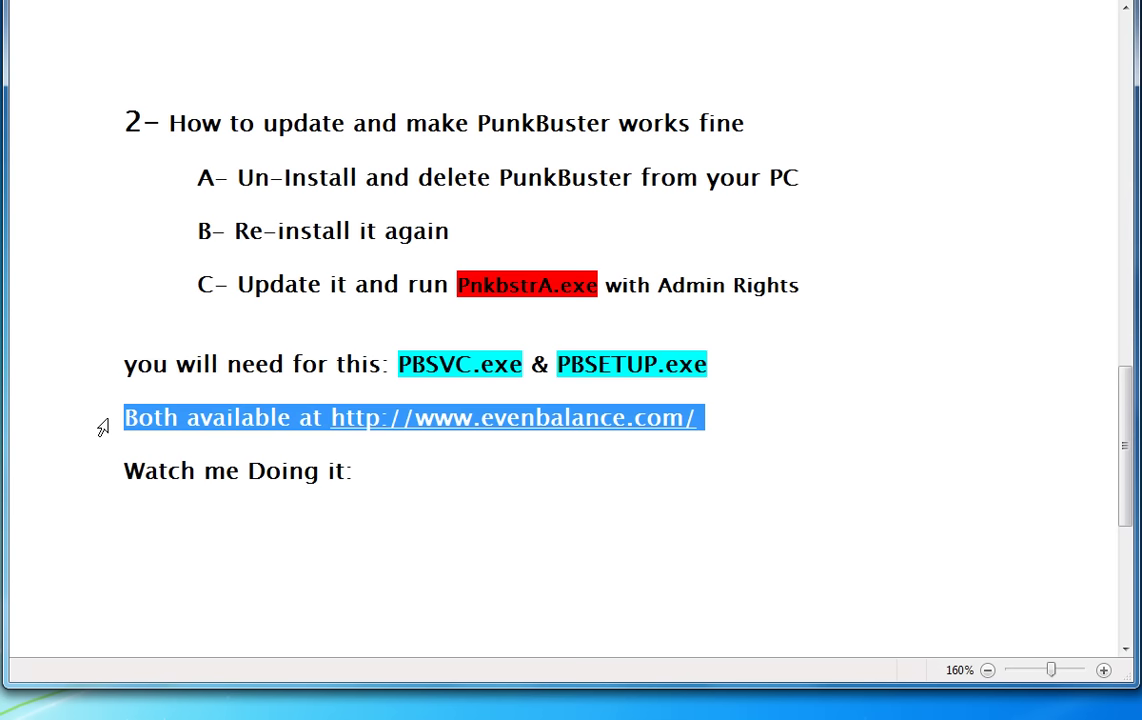
left_click(104, 483)
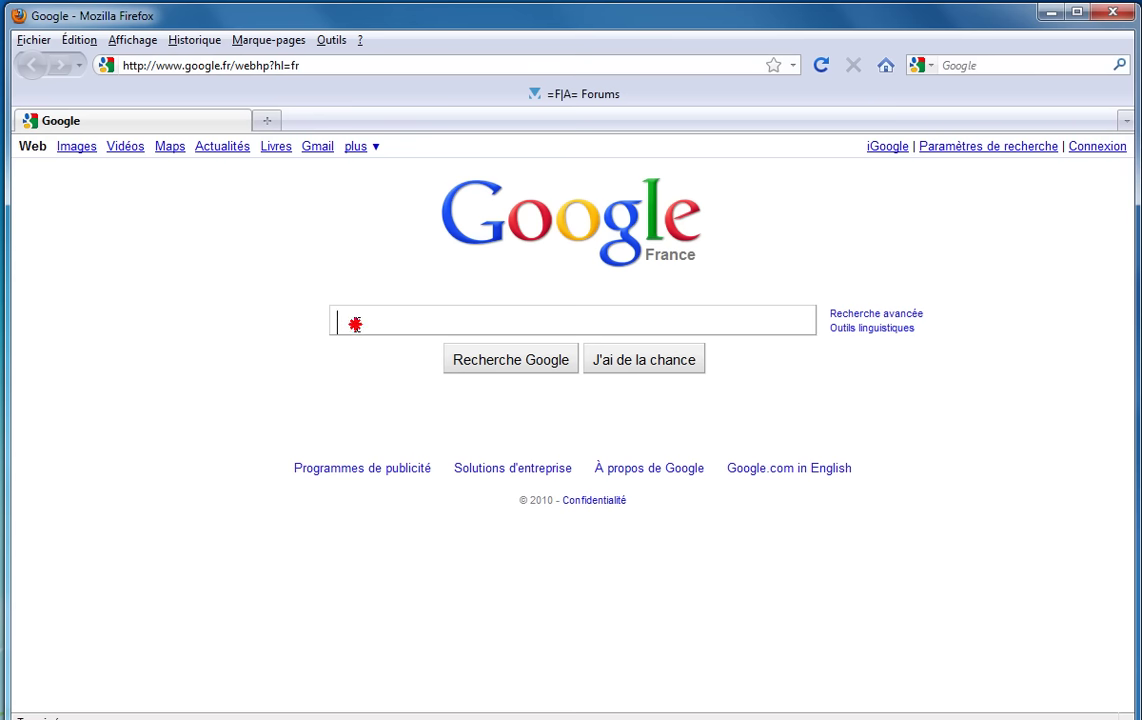
Step: In Firefox, switch Google to its English version and search for PBSVC.EXE
left_click(829, 470)
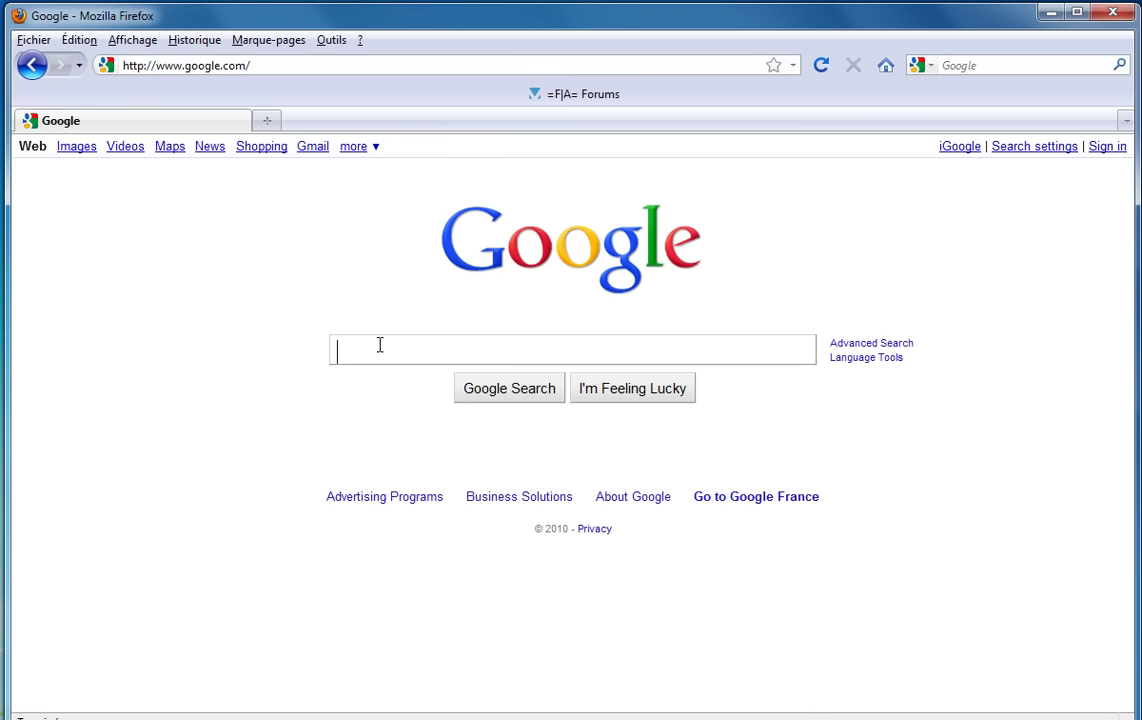
left_click(380, 345)
type("PB")
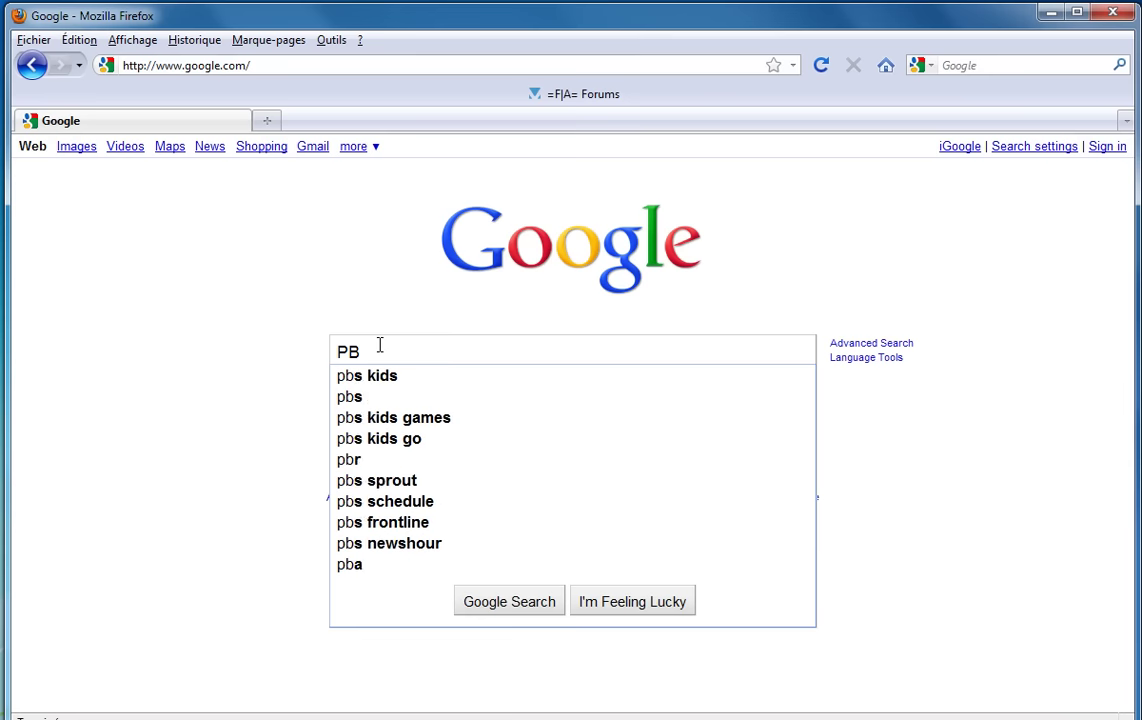
type("SVC.")
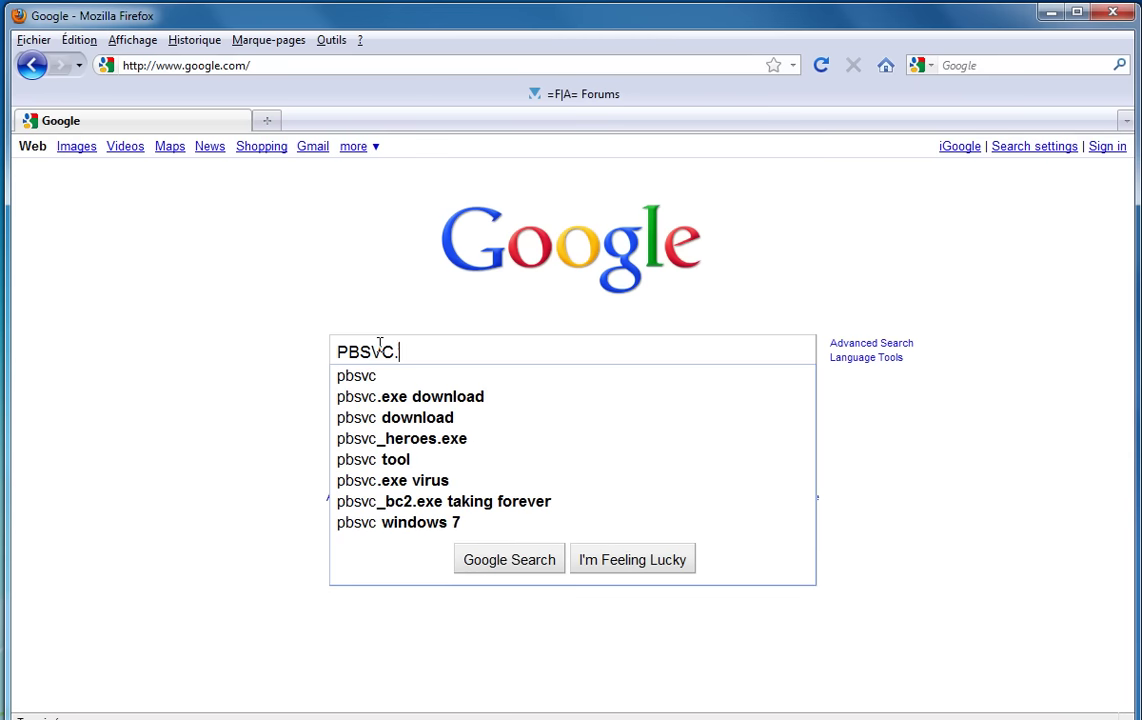
type("EXE")
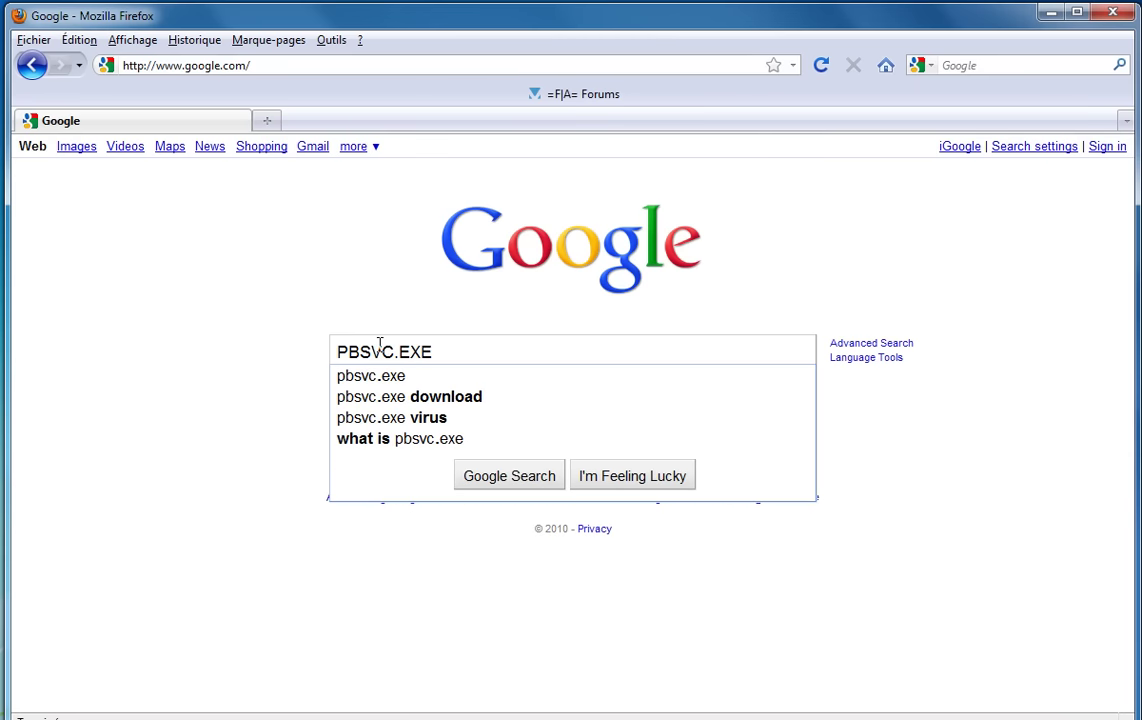
left_click(479, 476)
Step: Open the PunkBuster Online Countermeasures FAQ page from the results and download pbsvc.exe, saving the file
left_click(305, 257)
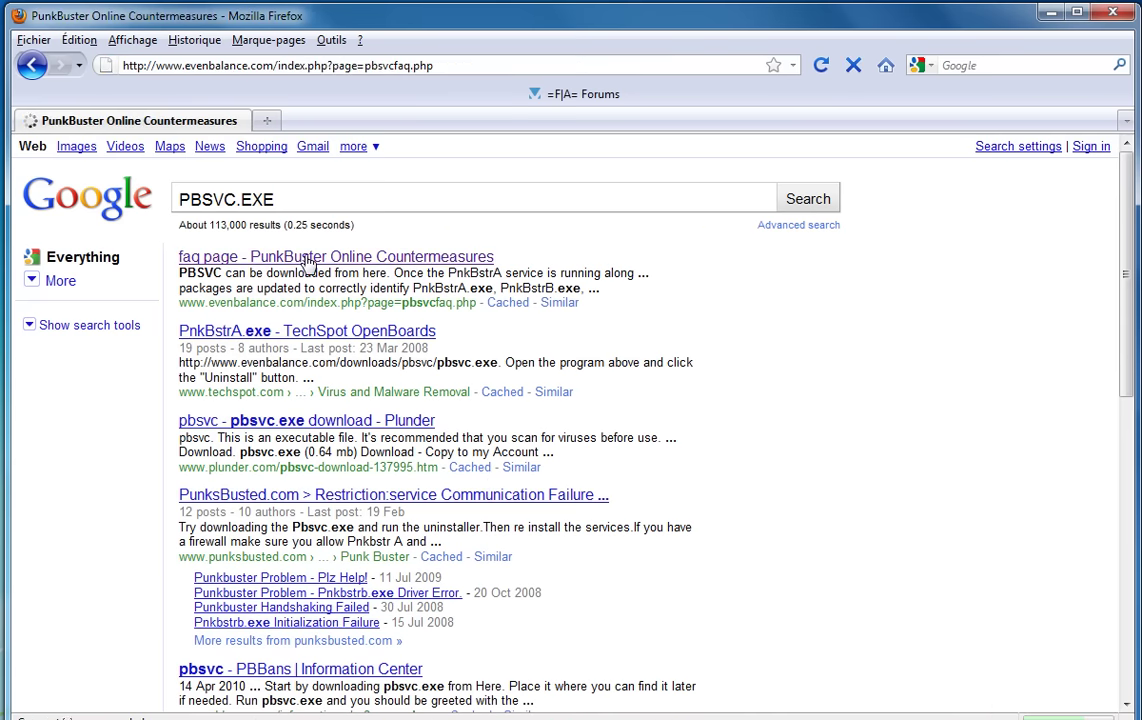
scroll(340, 295, "down", 4)
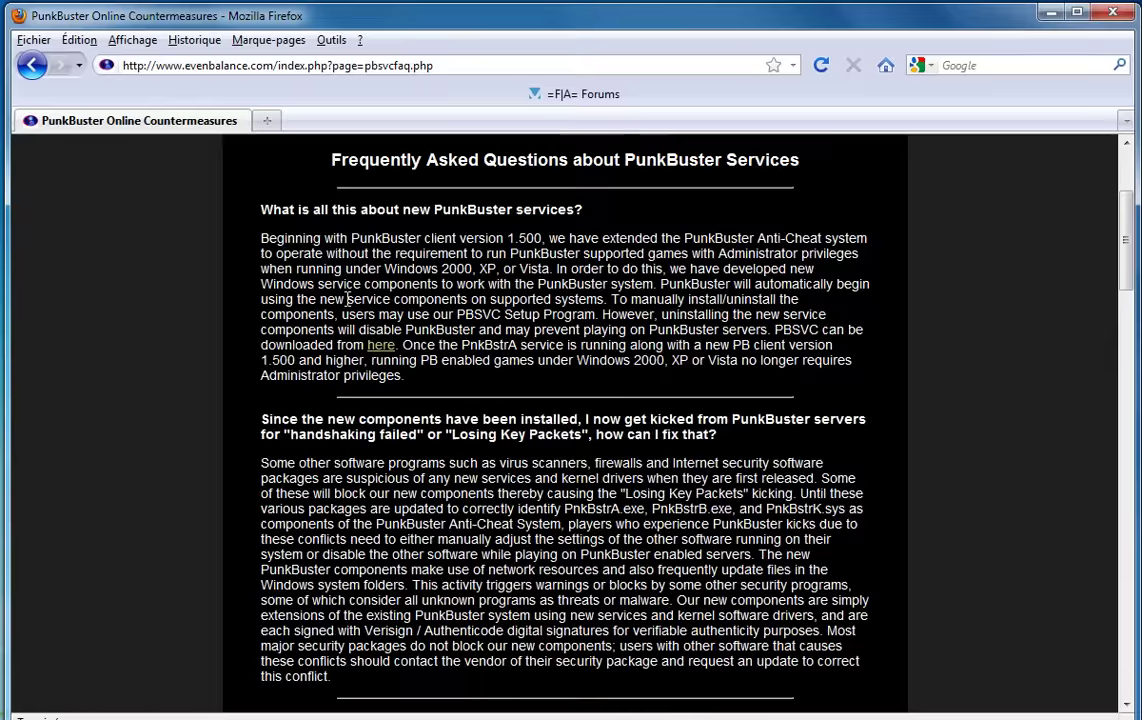
left_click(381, 357)
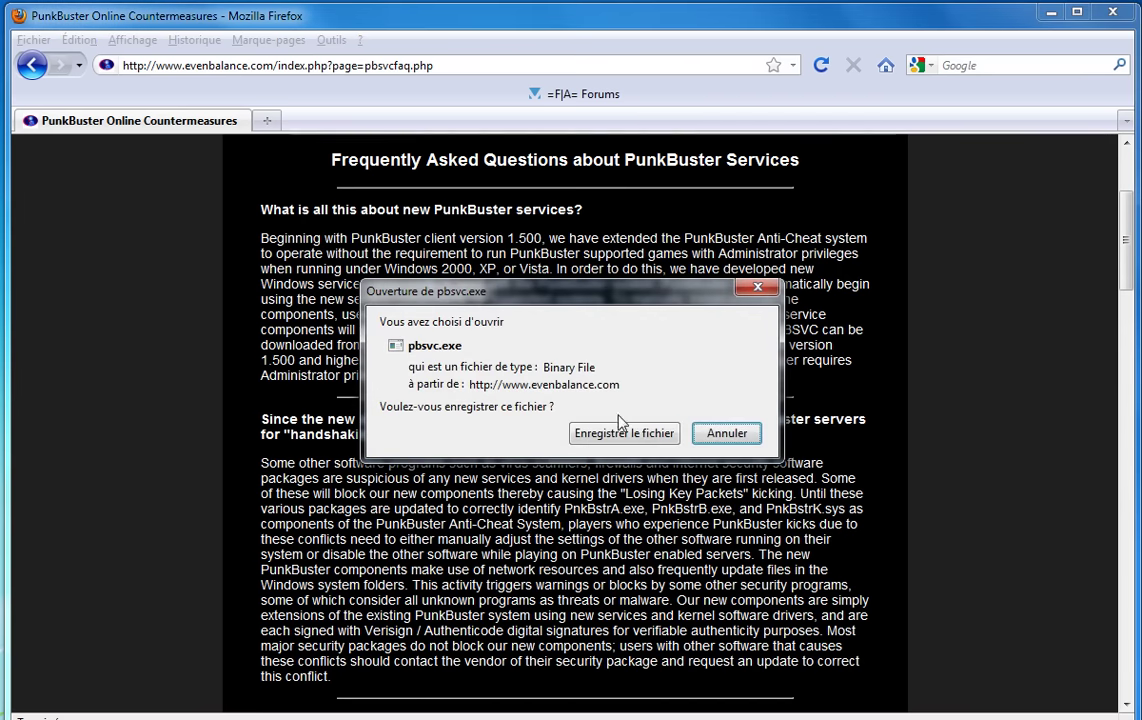
left_click(618, 432)
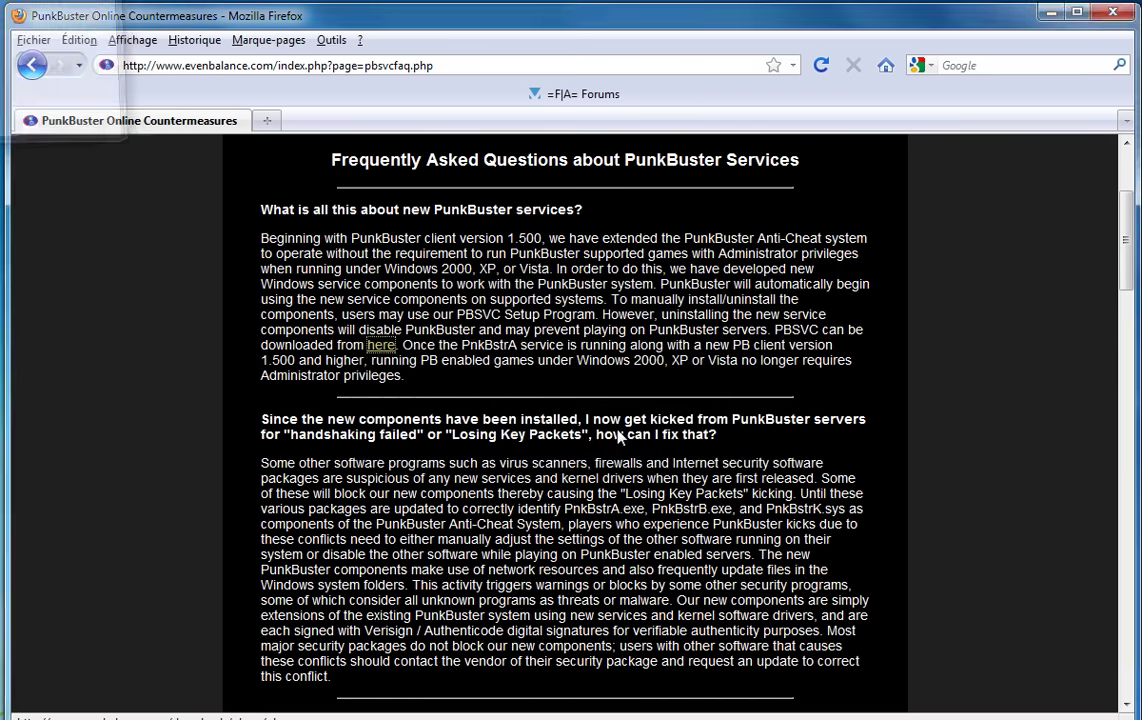
Step: Return from the FAQ page to Google and replace the query with a search for PBSETUP.EXE
scroll(508, 333, "up", 3)
scroll(505, 330, "down", 1)
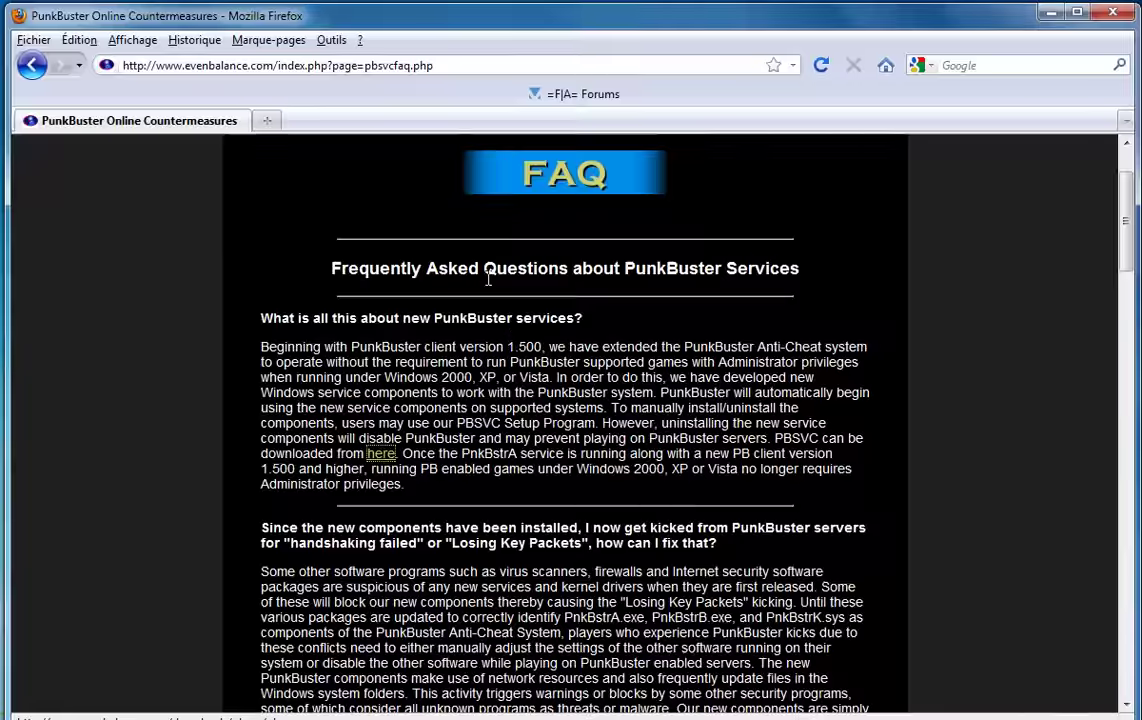
scroll(446, 247, "up", 2)
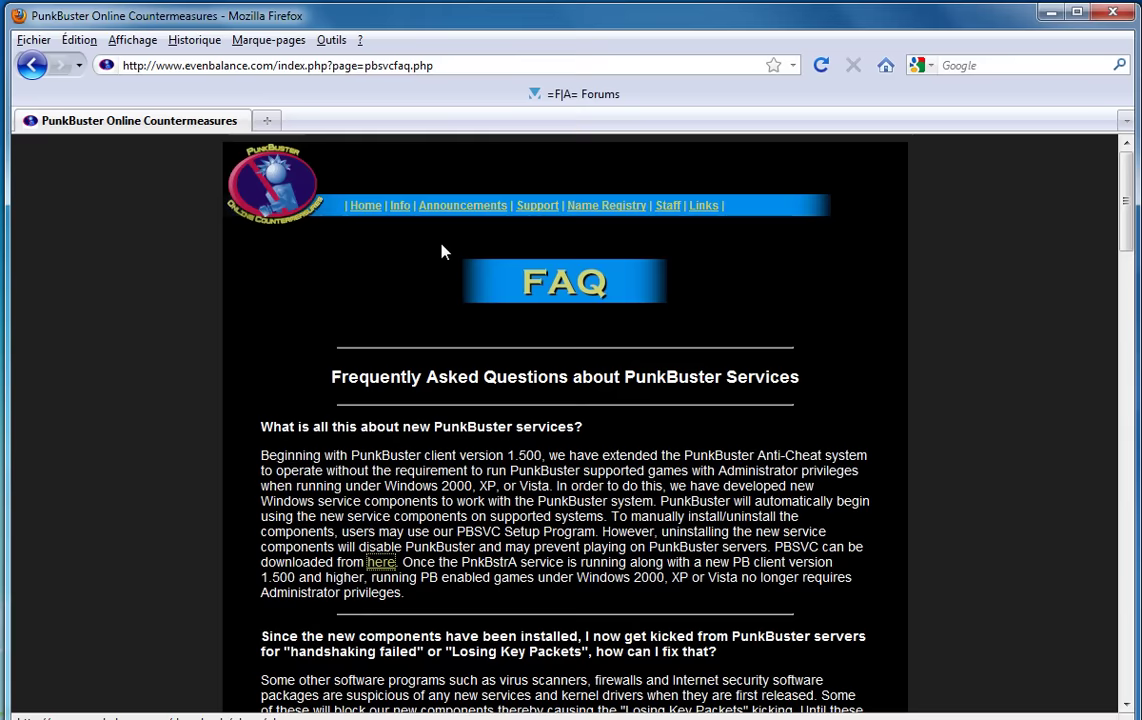
left_click(33, 65)
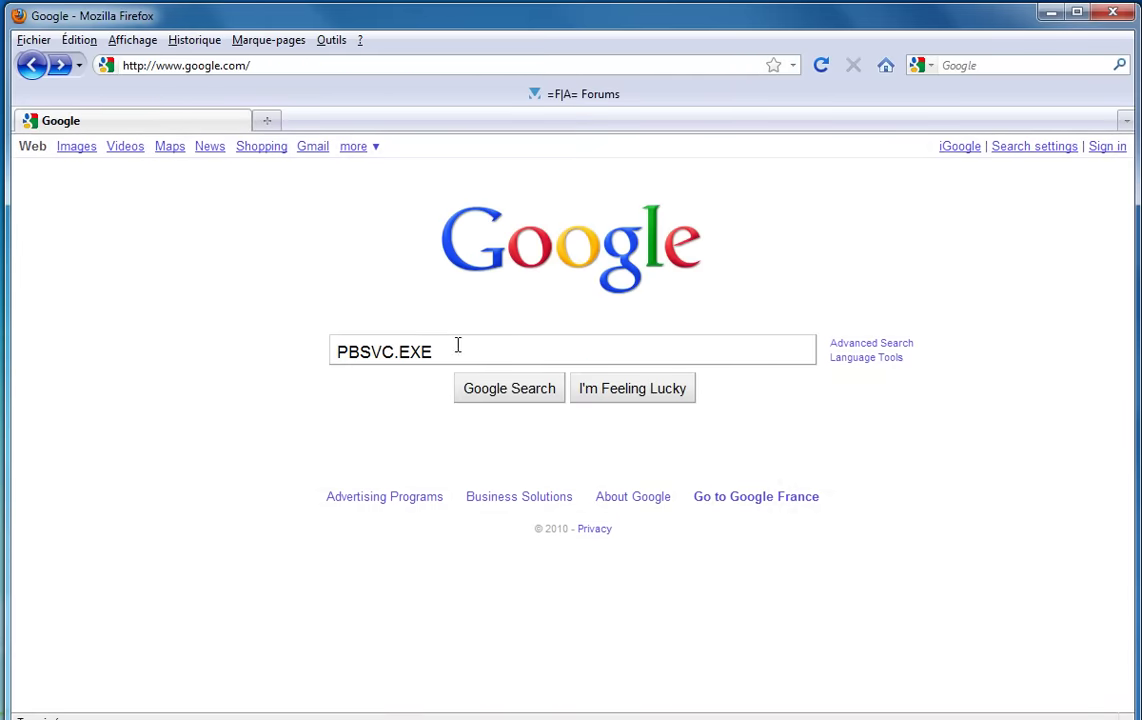
left_click_drag(443, 352, 287, 347)
key("BackSpace")
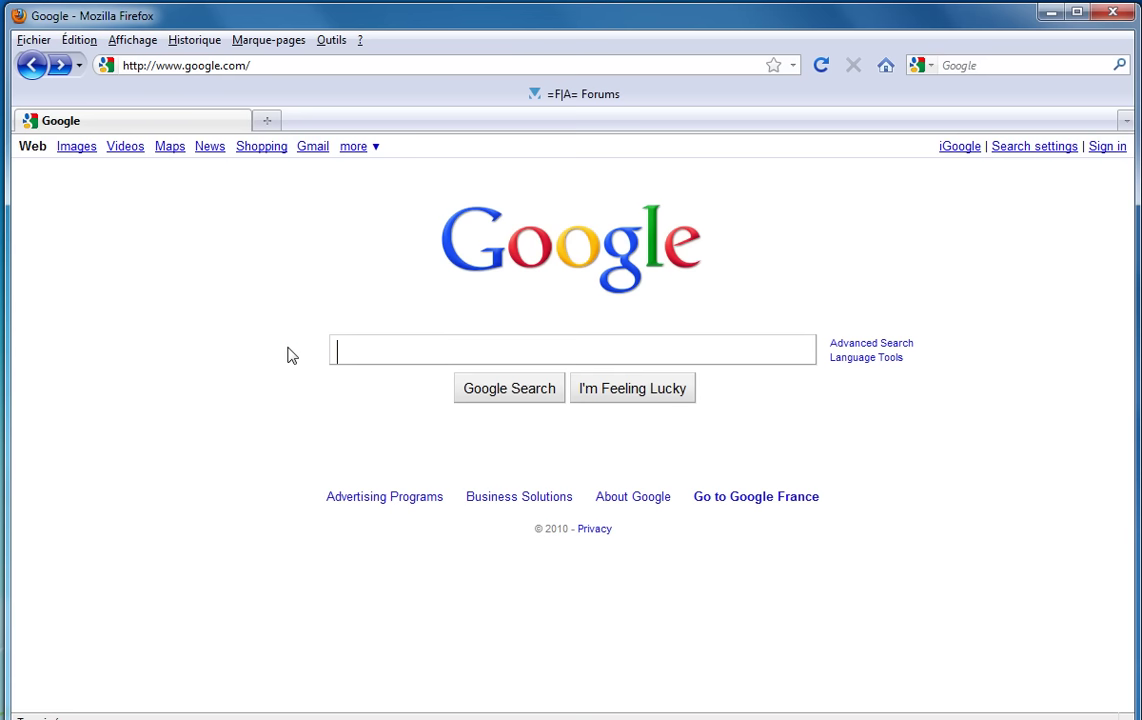
type("PB")
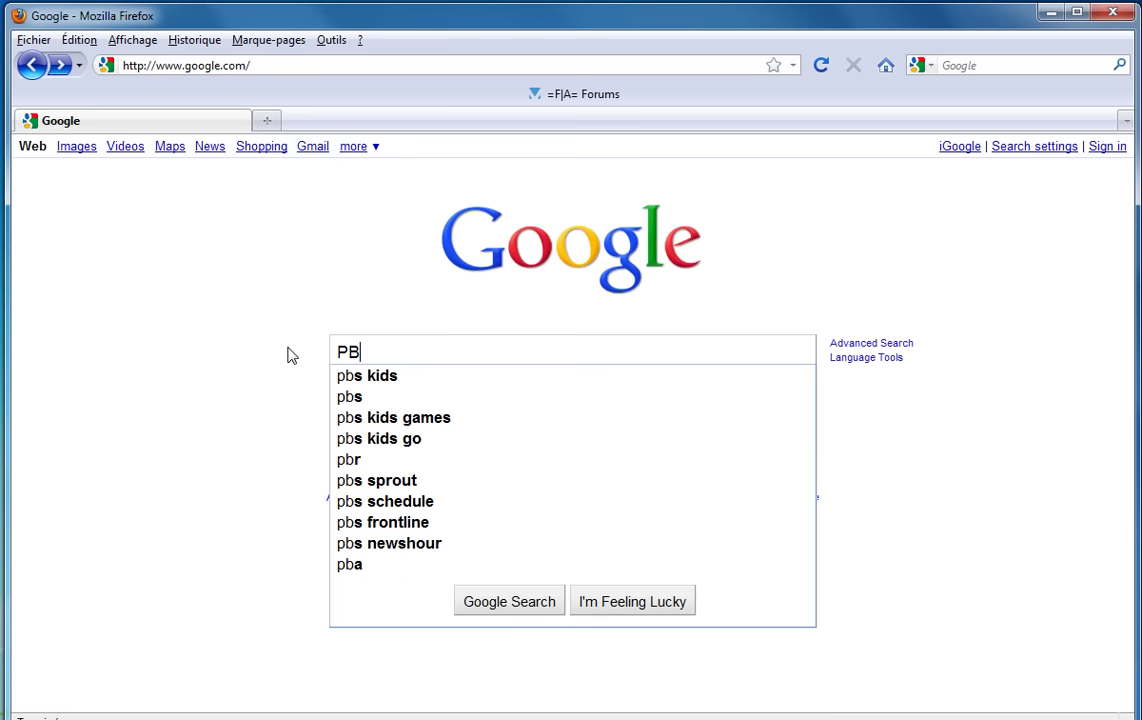
type("SETUP")
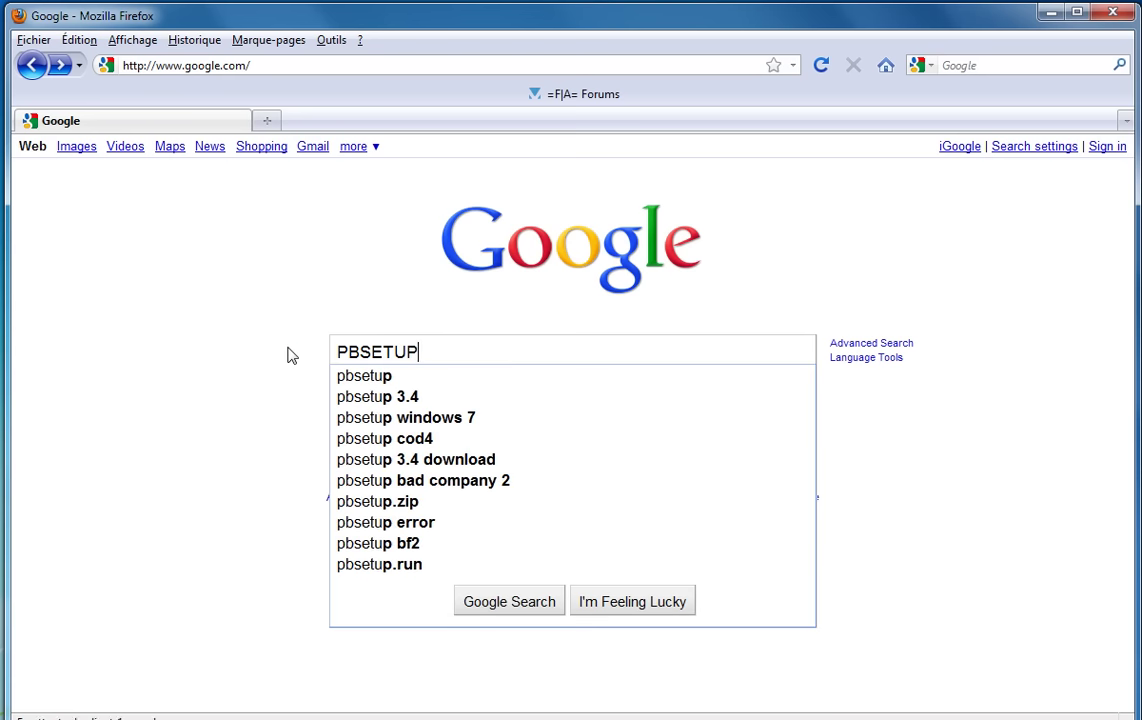
type(".EXE")
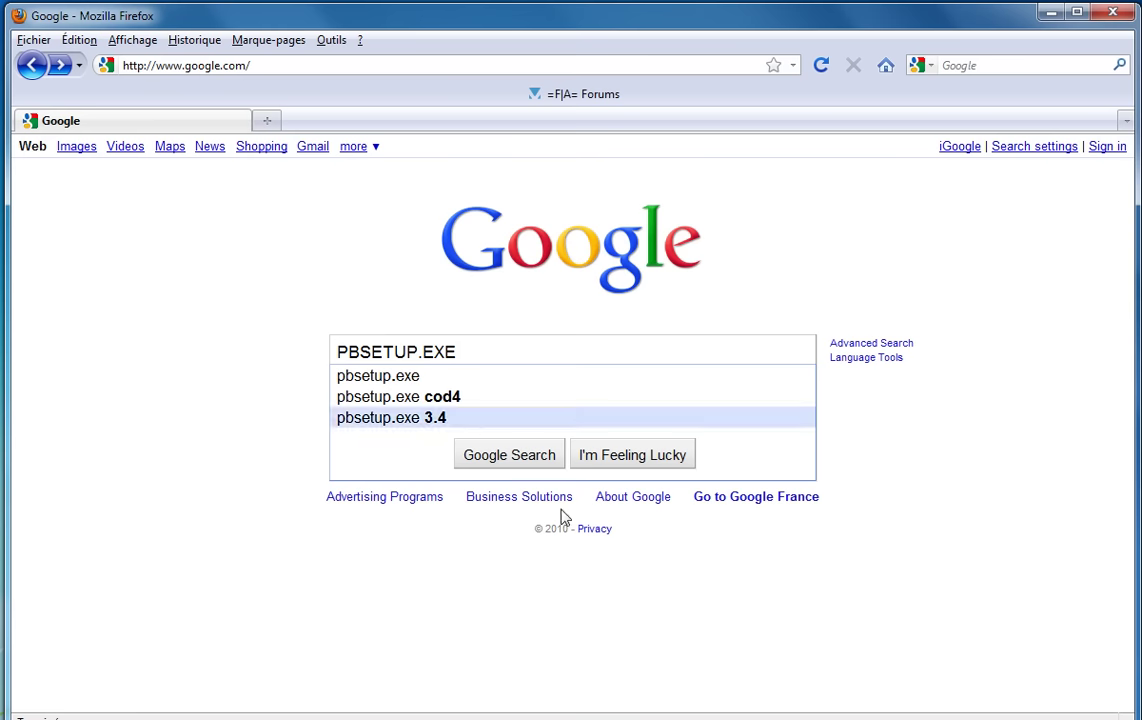
left_click(484, 456)
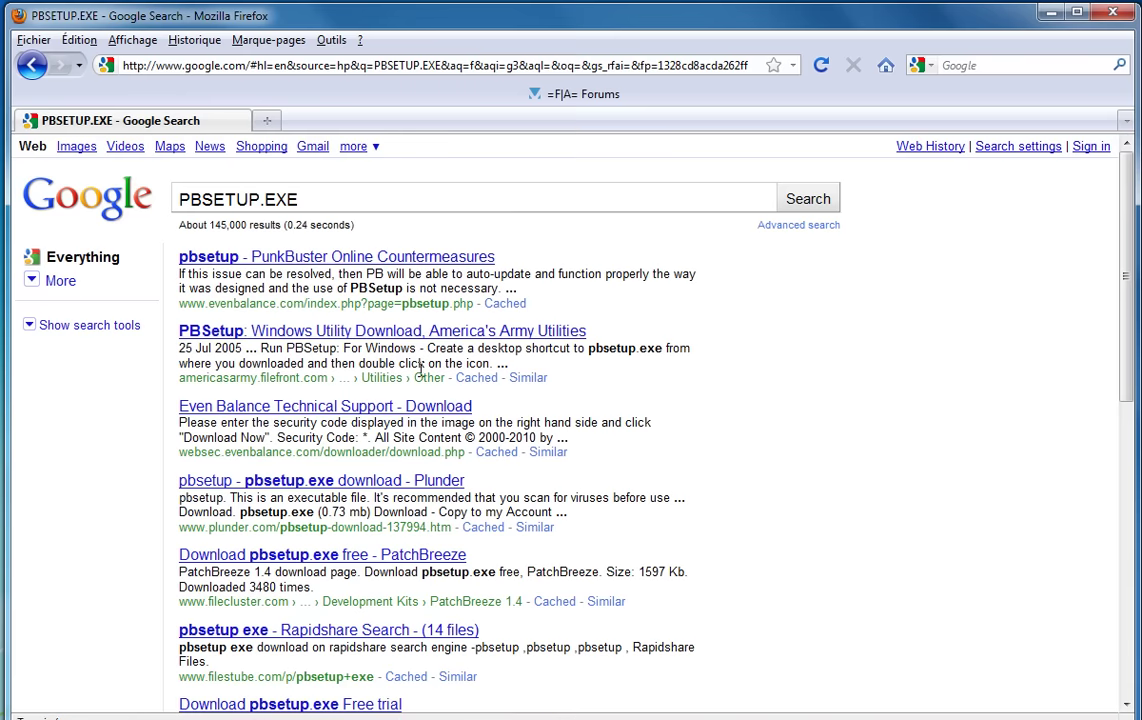
Step: Open the pbsetup - PunkBuster Online Countermeasures result and follow its Windows download link, For All Windows Games
left_click(373, 257)
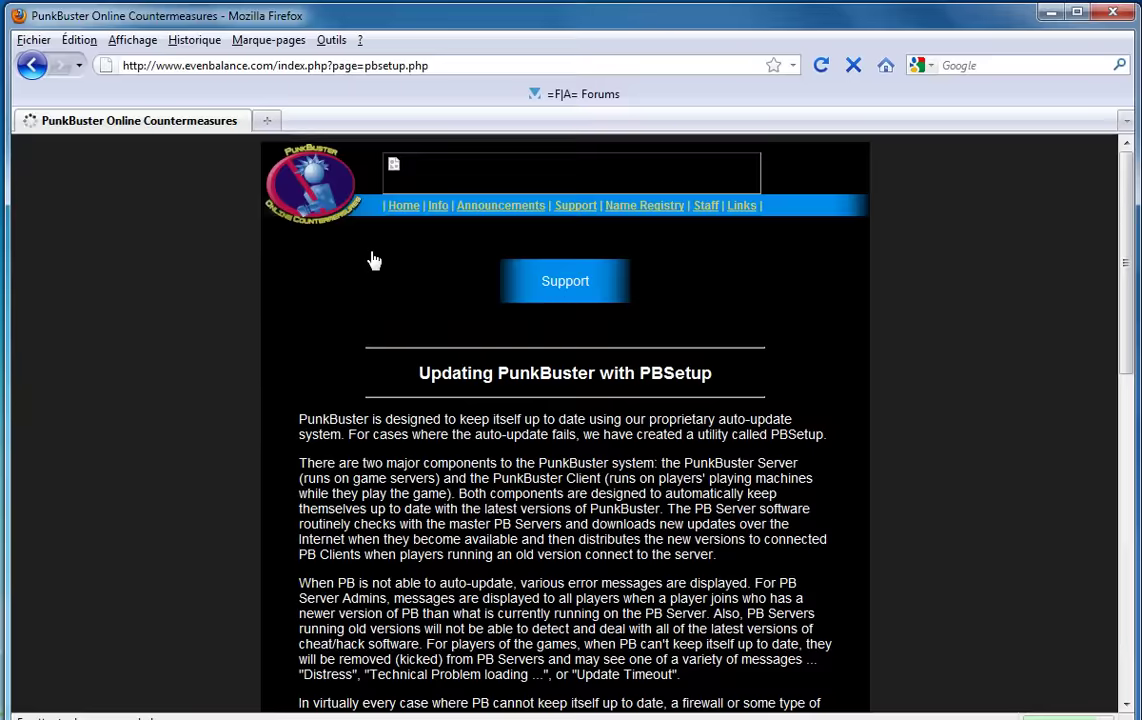
scroll(420, 272, "down", 8)
scroll(420, 270, "down", 2)
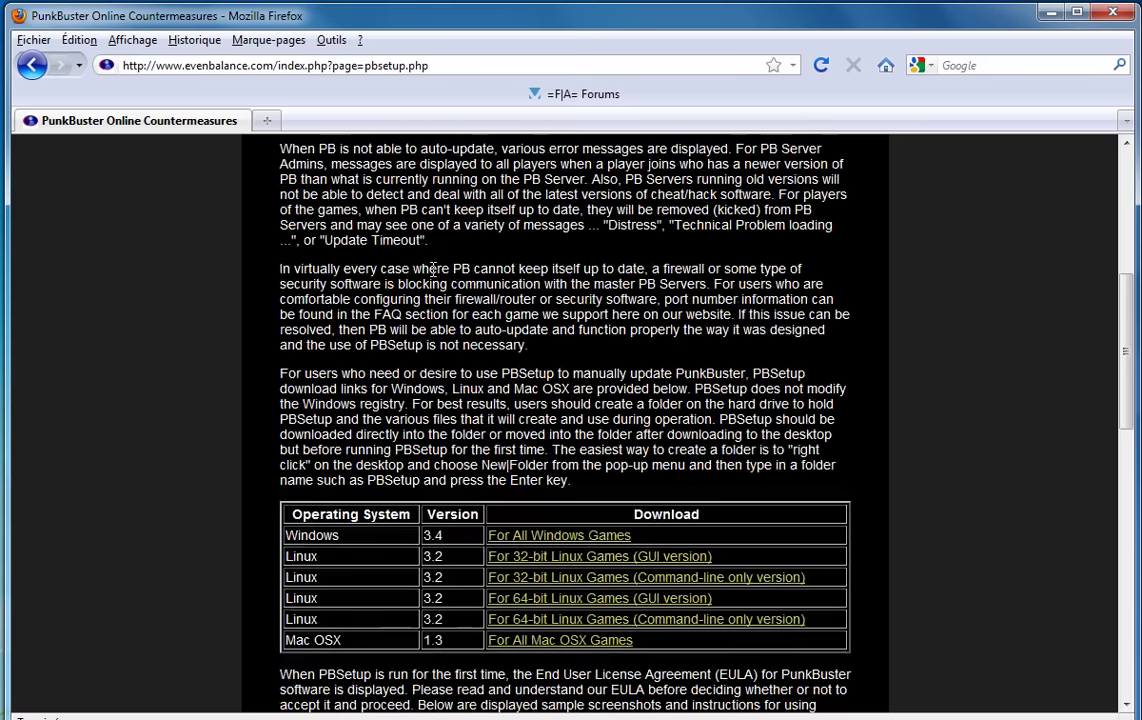
left_click(548, 543)
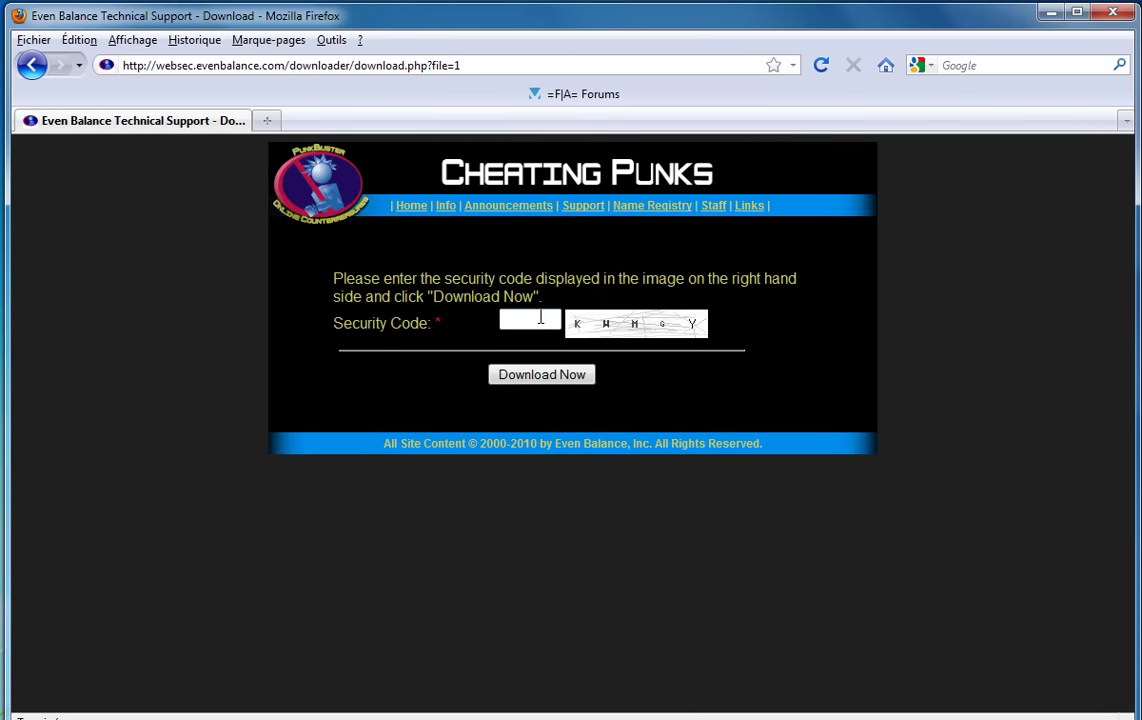
Step: Enter the security code shown in the image, start the download and save pbsetup.zip to disk
left_click(541, 317)
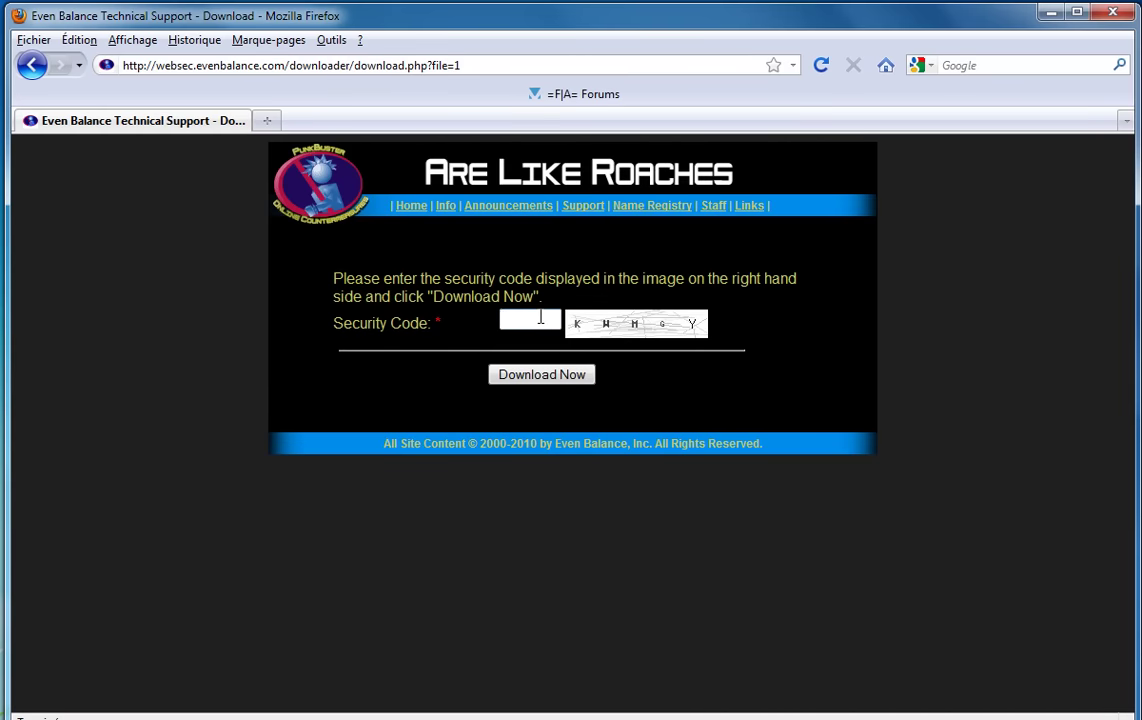
type("kwmgy")
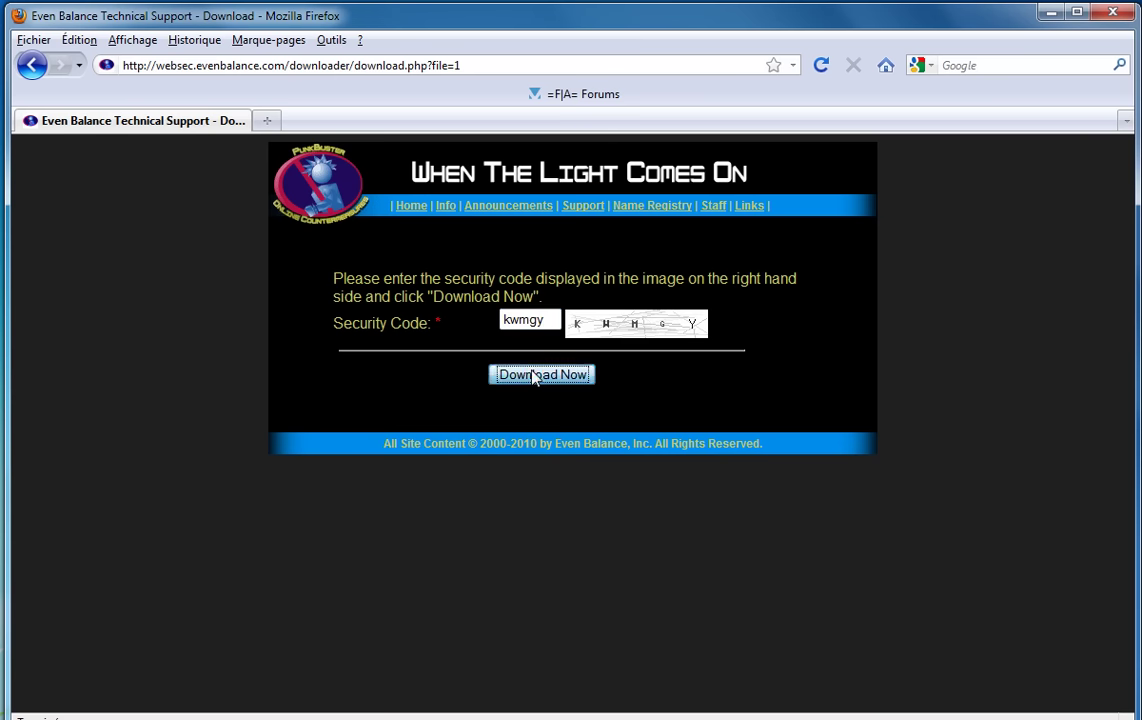
left_click(533, 375)
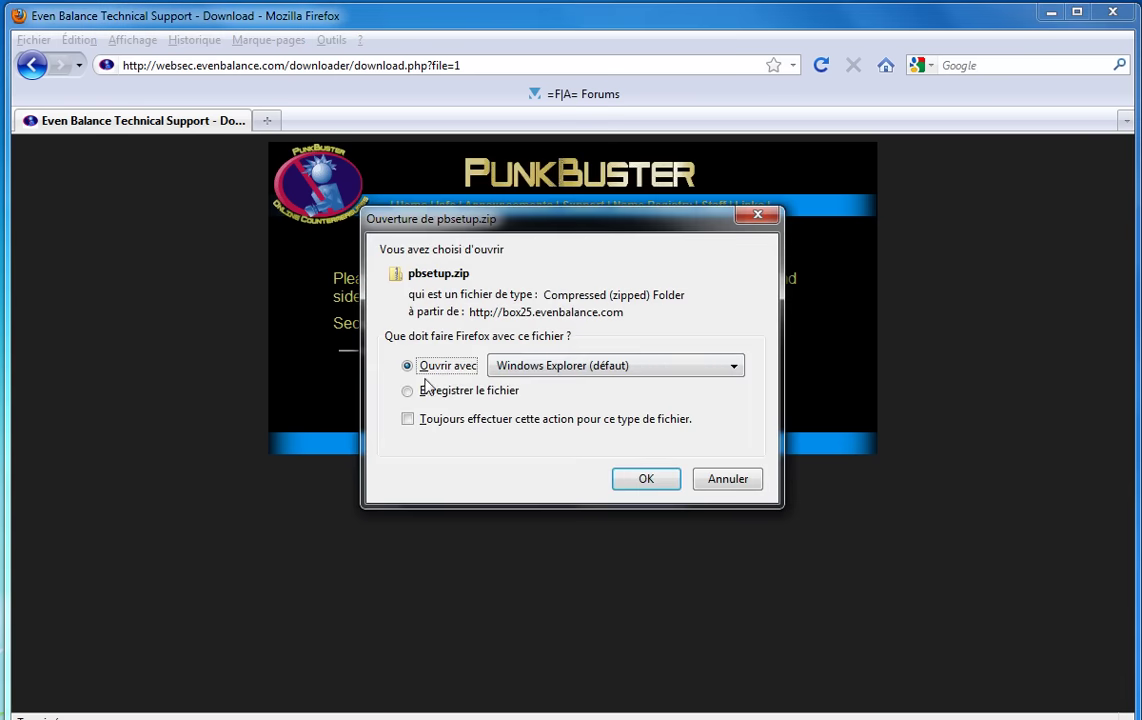
left_click(421, 392)
left_click(648, 479)
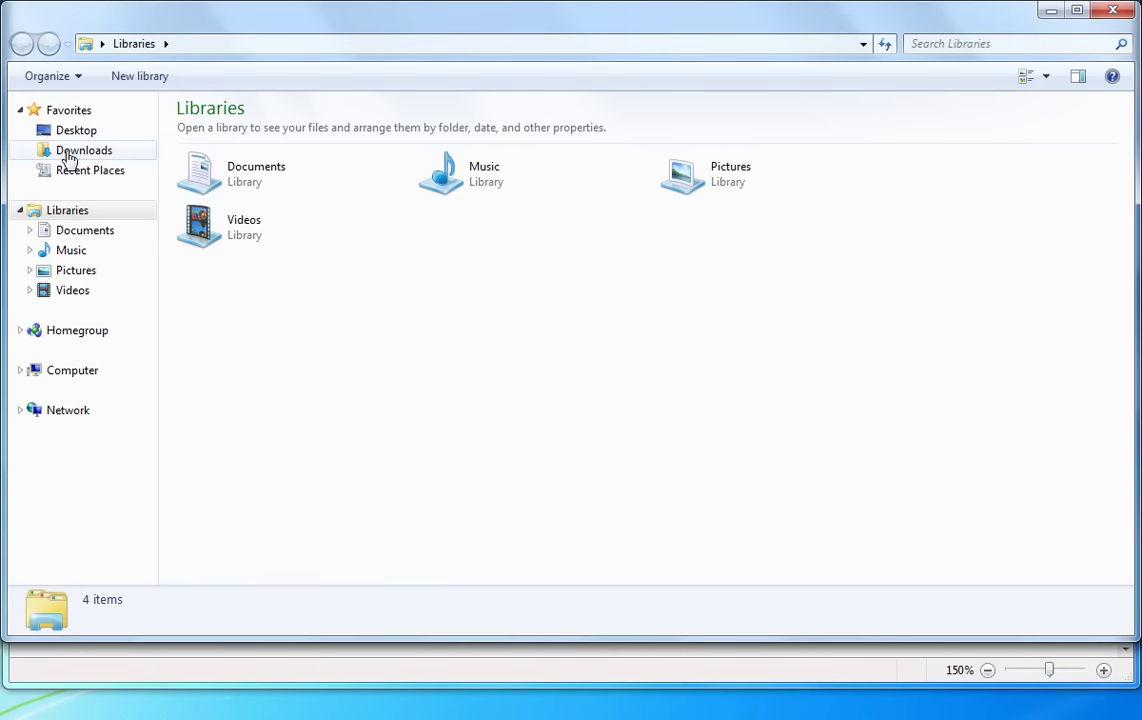
Step: Open the Downloads folder in Windows Explorer and read the document's note on running the setup files as administrator
left_click(69, 156)
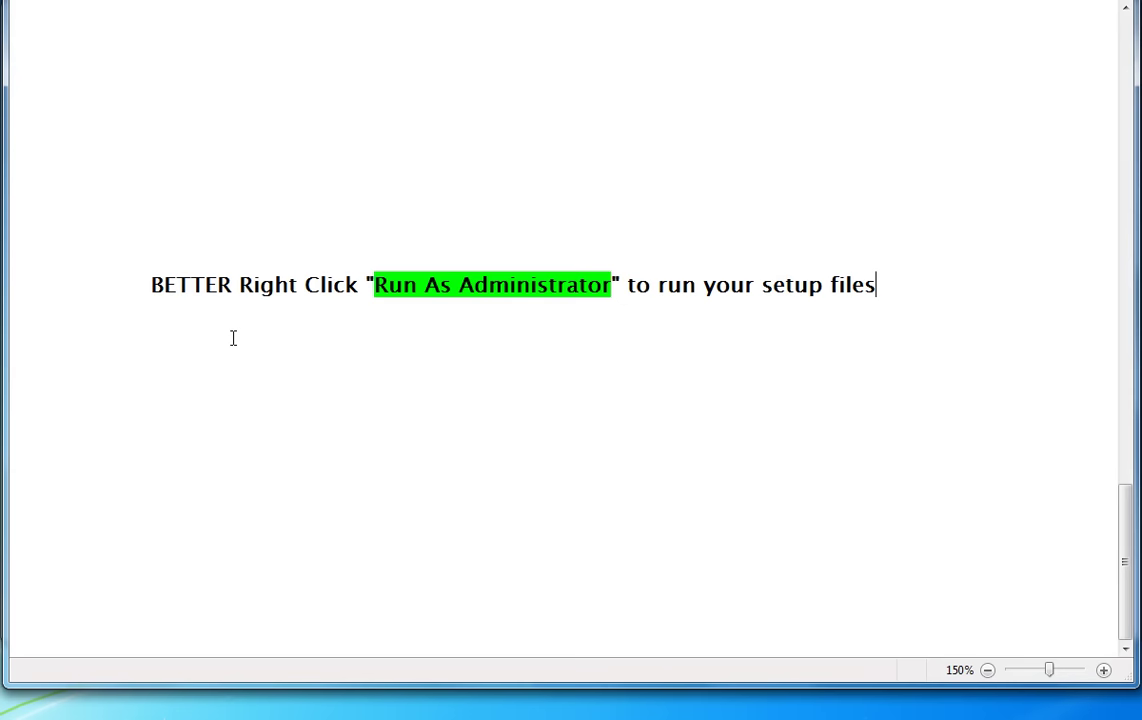
left_click(110, 296)
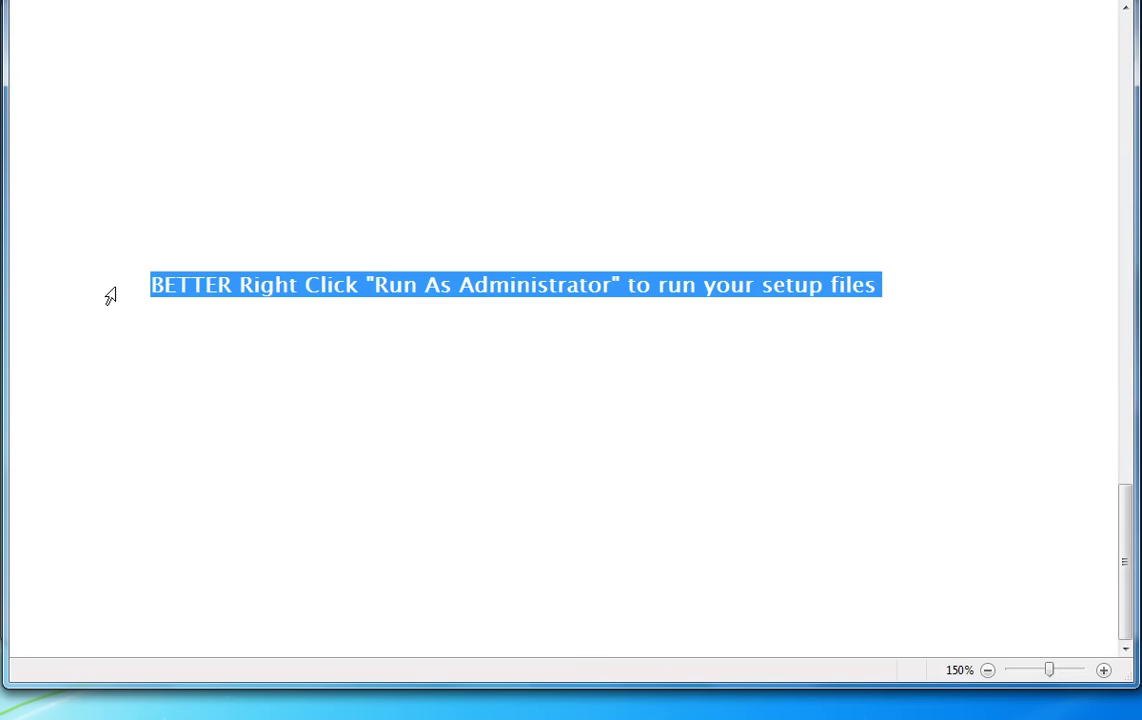
left_click(175, 329)
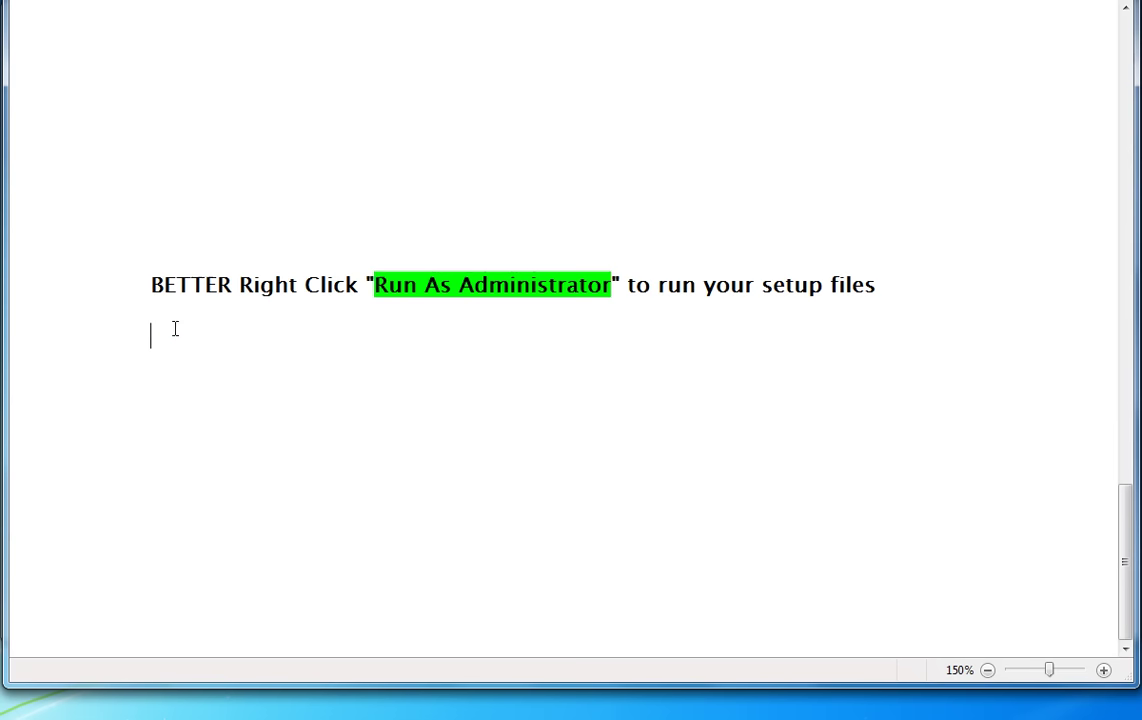
double_click(538, 276)
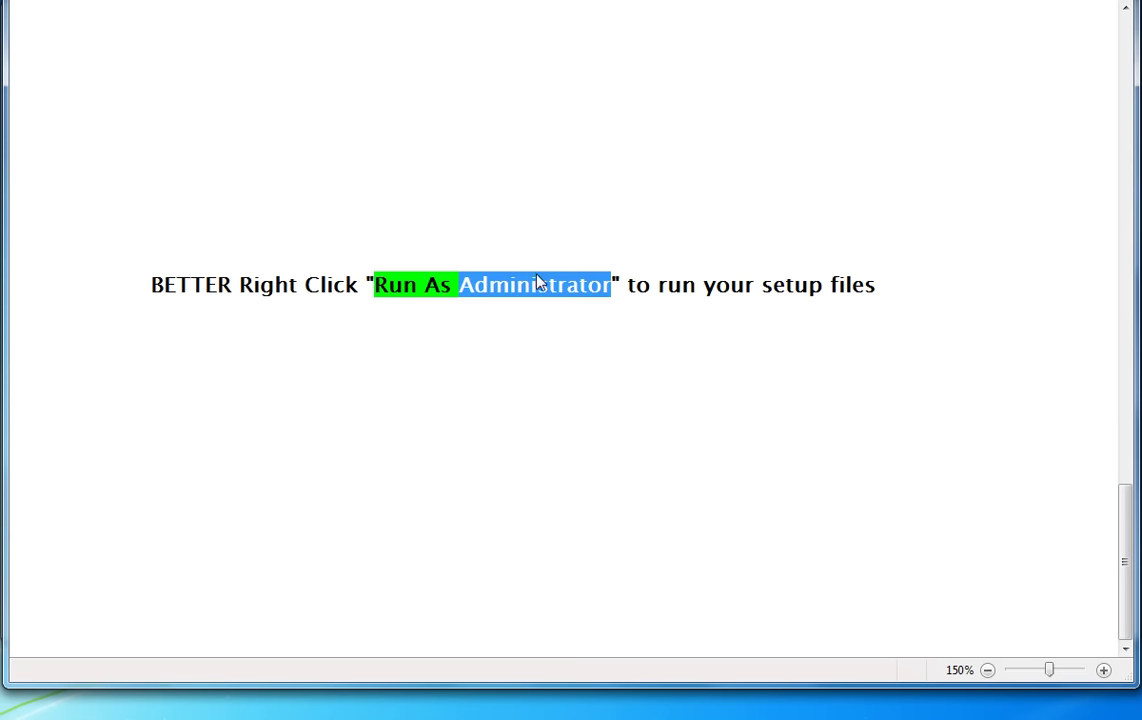
left_click(381, 346)
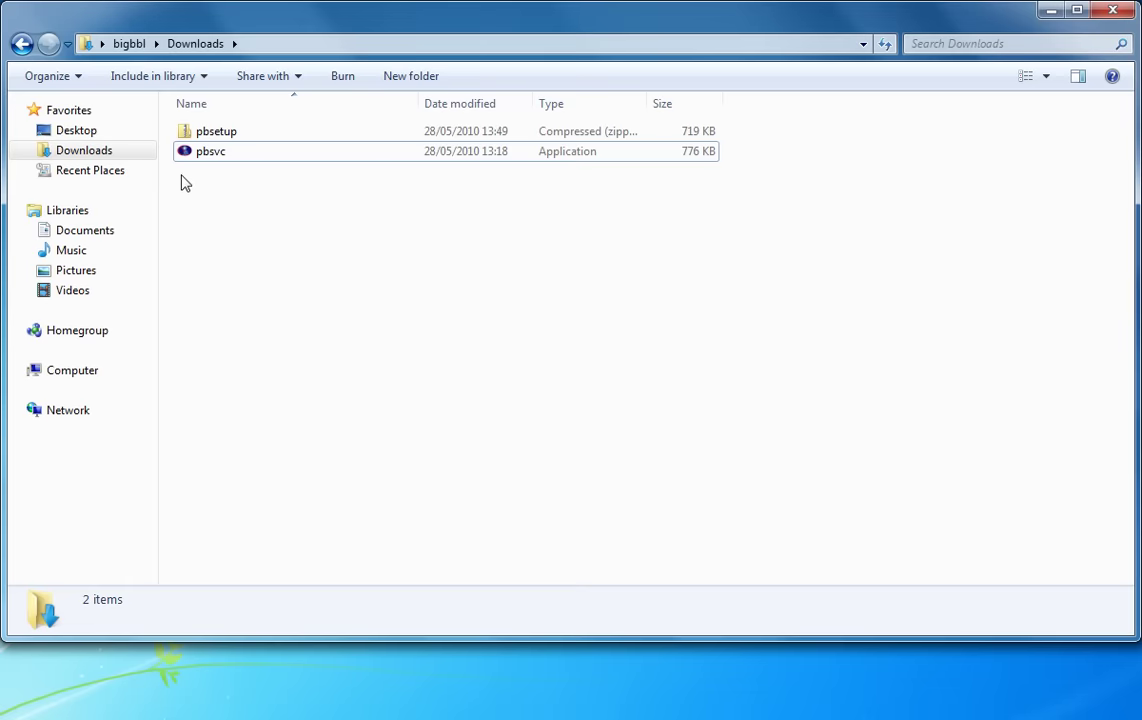
Step: Run pbsvc as administrator and uninstall the PunkBuster service, accepting the license agreement and finishing the setup
right_click(191, 157)
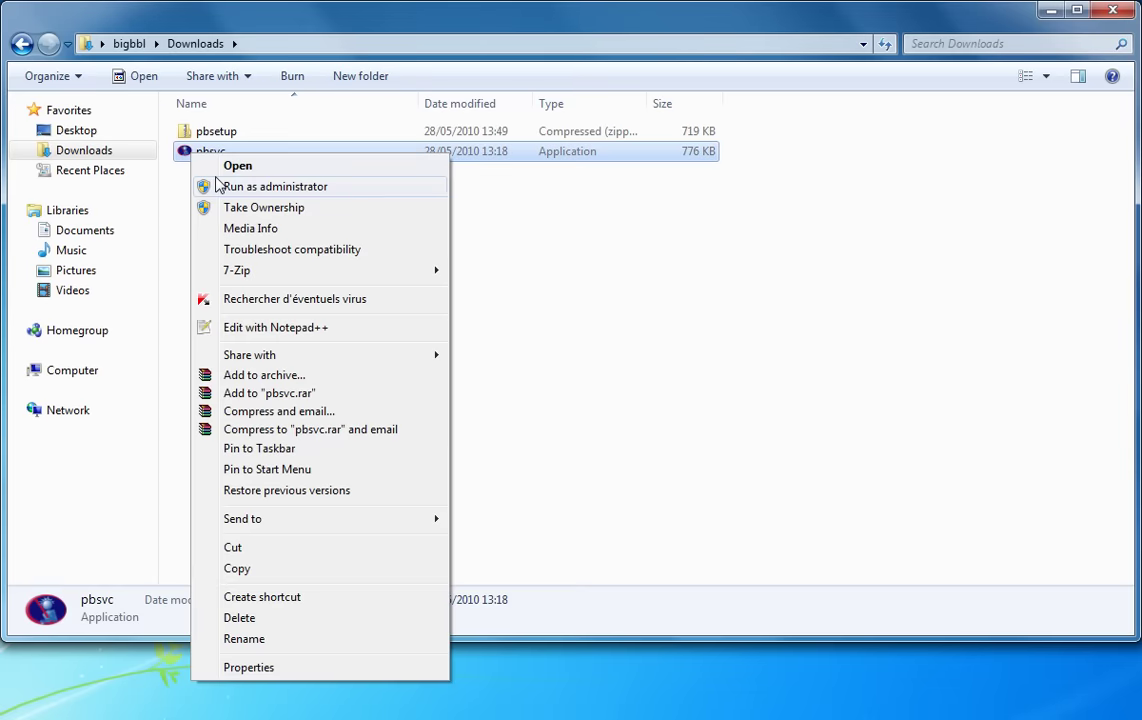
left_click(275, 187)
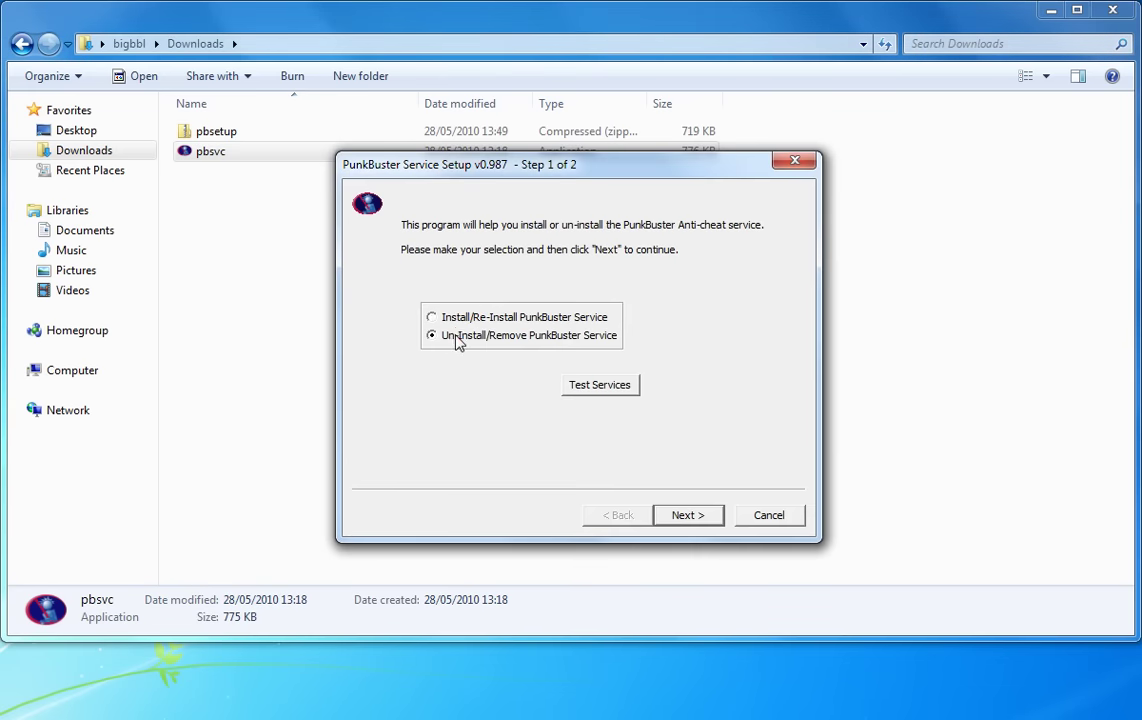
left_click(696, 526)
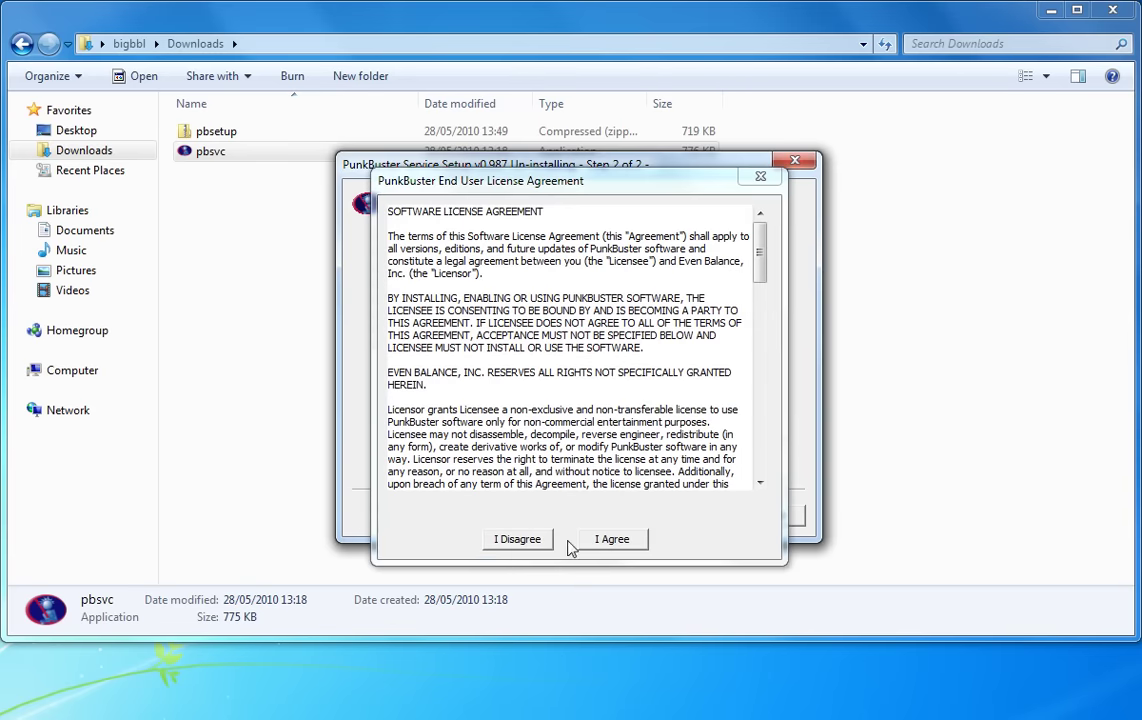
left_click(612, 540)
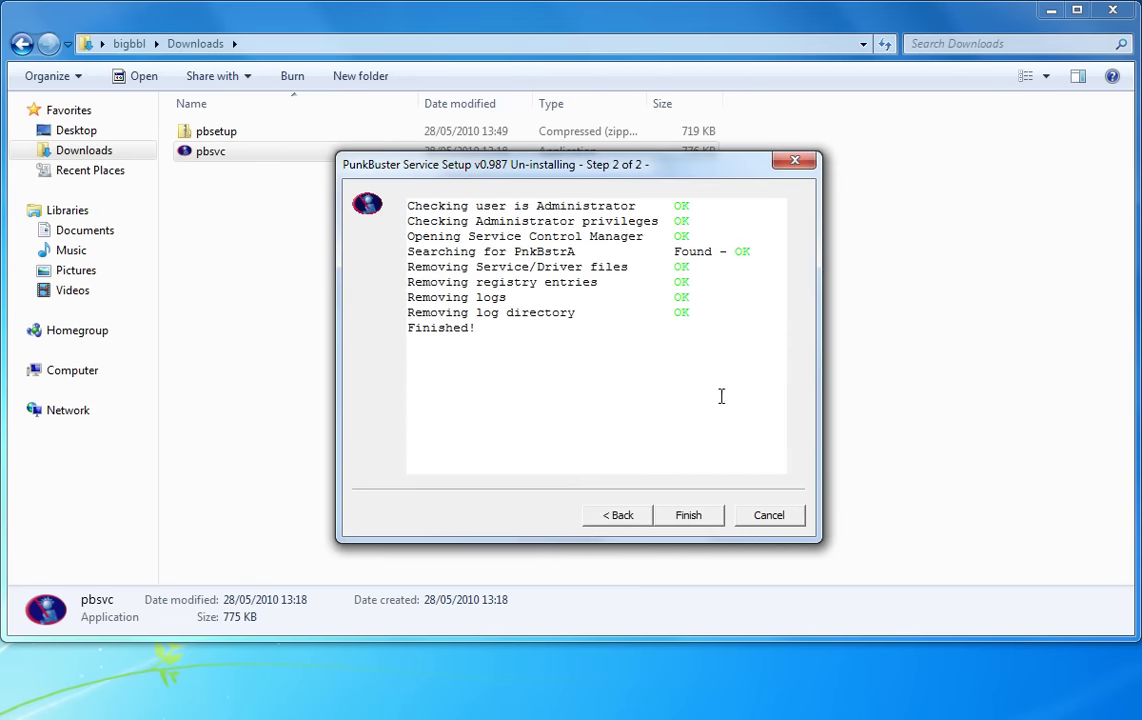
left_click(696, 517)
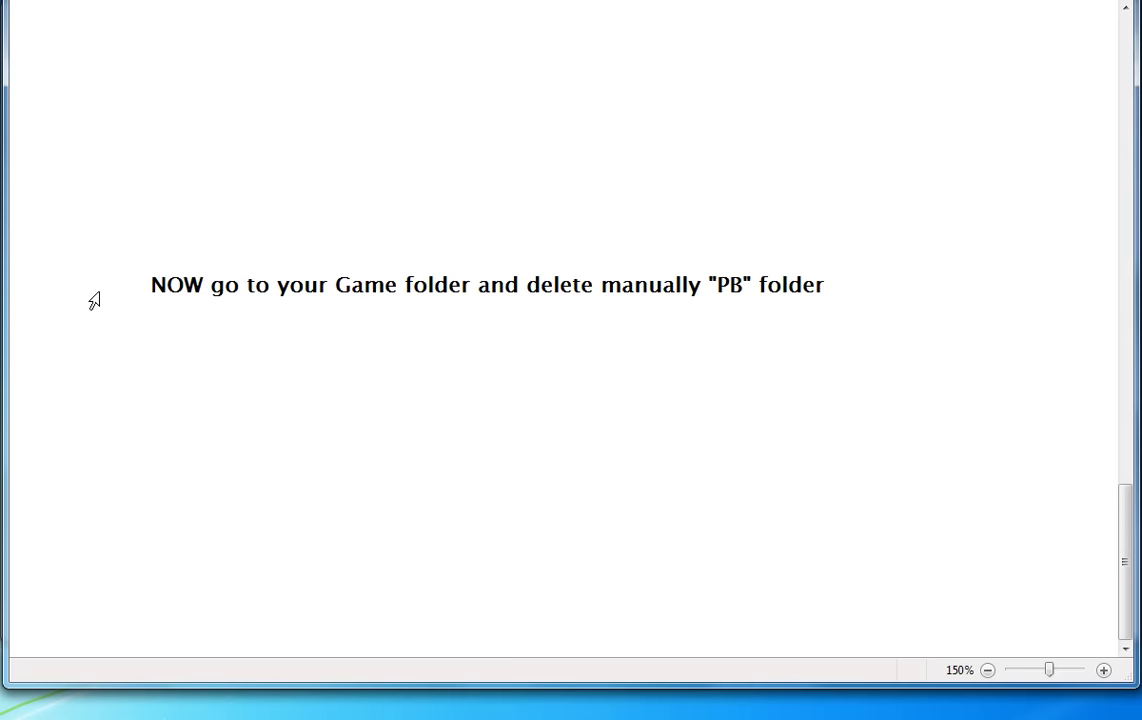
Step: Read the note on deleting the PB folder, and open the Wolfenstein - Enemy Territory folder in Program Files (x86) on drive C:
left_click(94, 300)
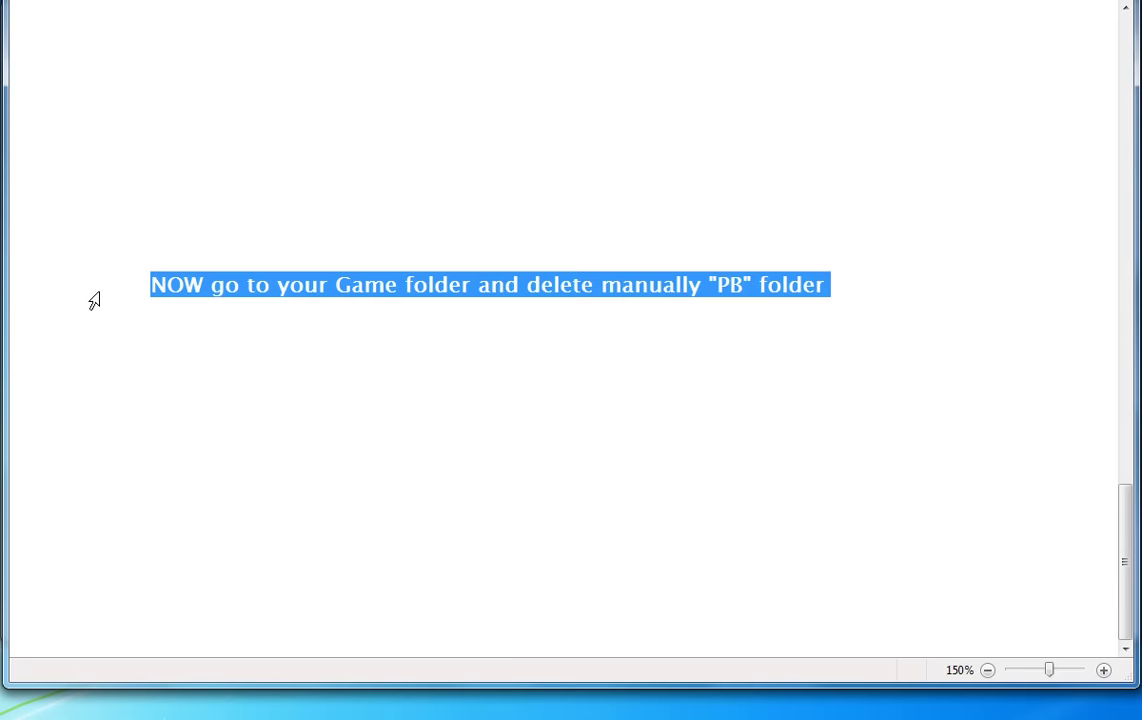
left_click(199, 324)
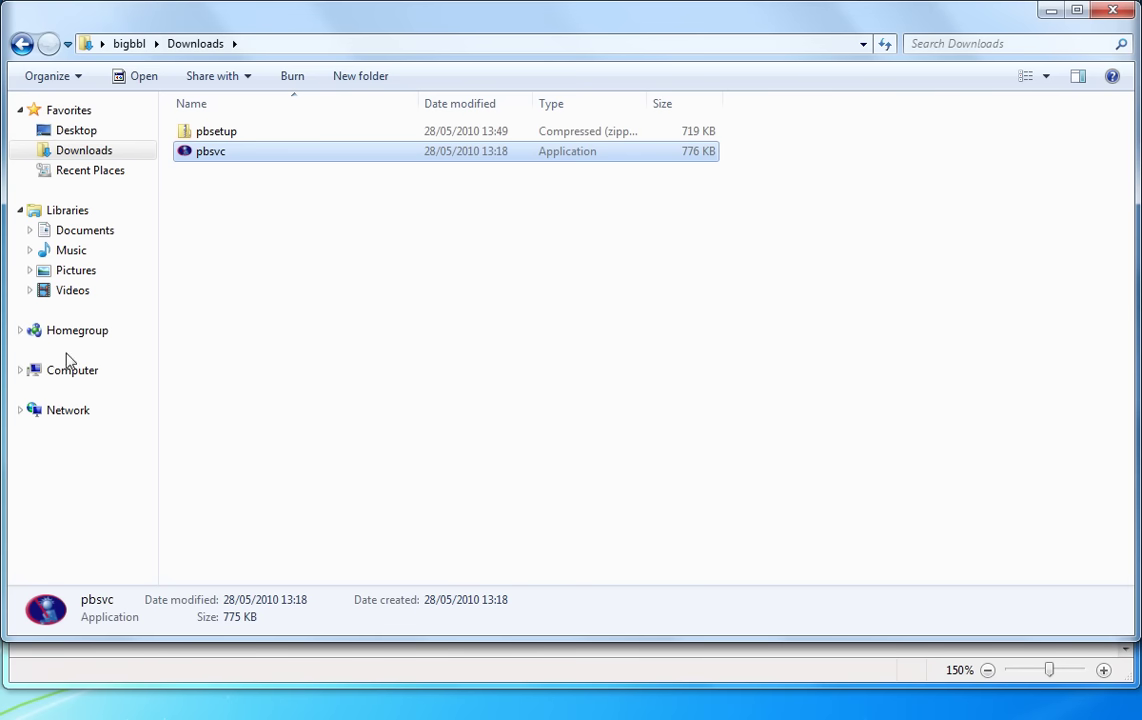
left_click(68, 378)
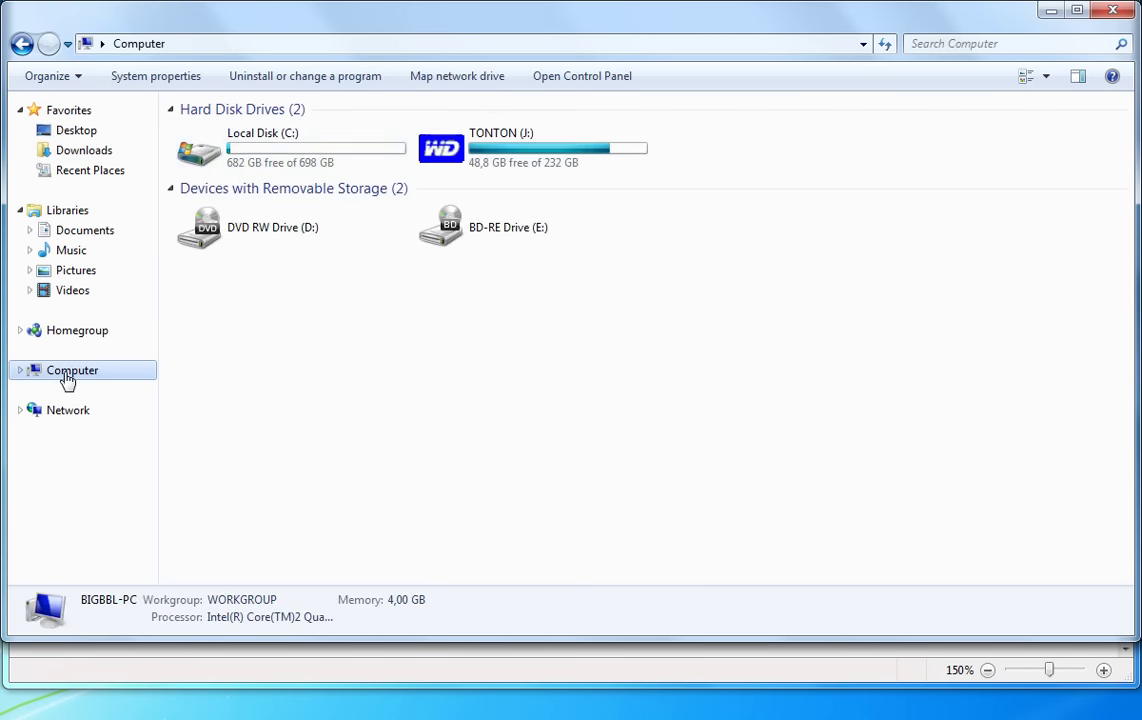
double_click(285, 145)
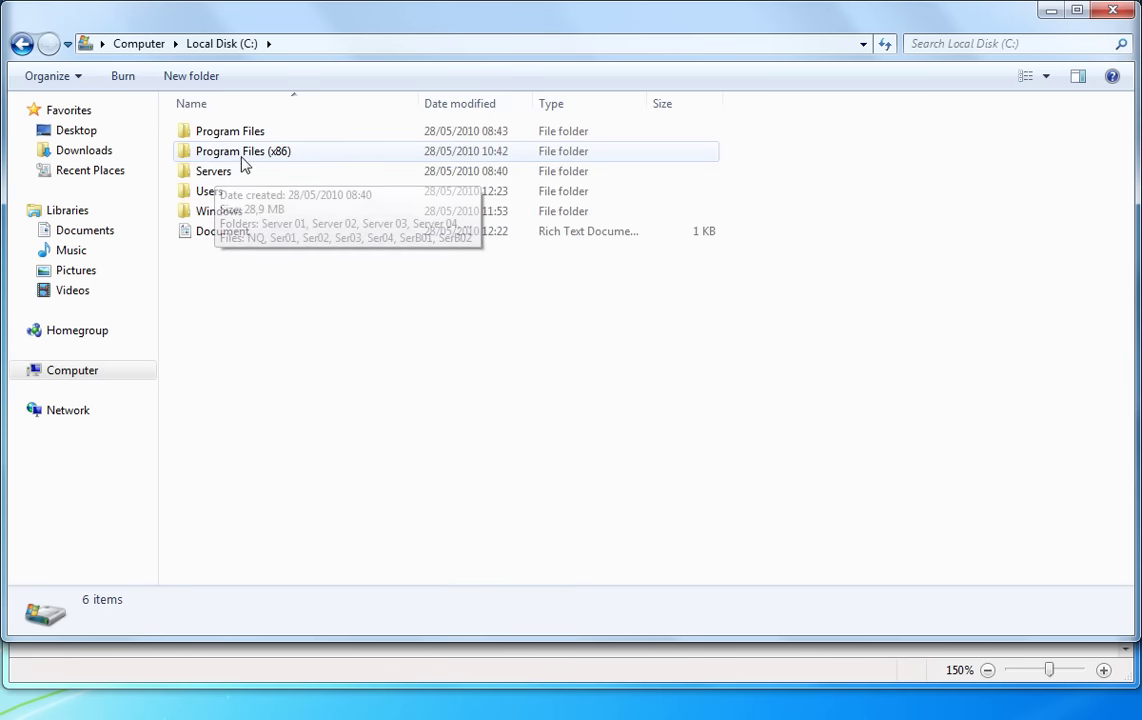
double_click(244, 155)
scroll(244, 193, "down", 5)
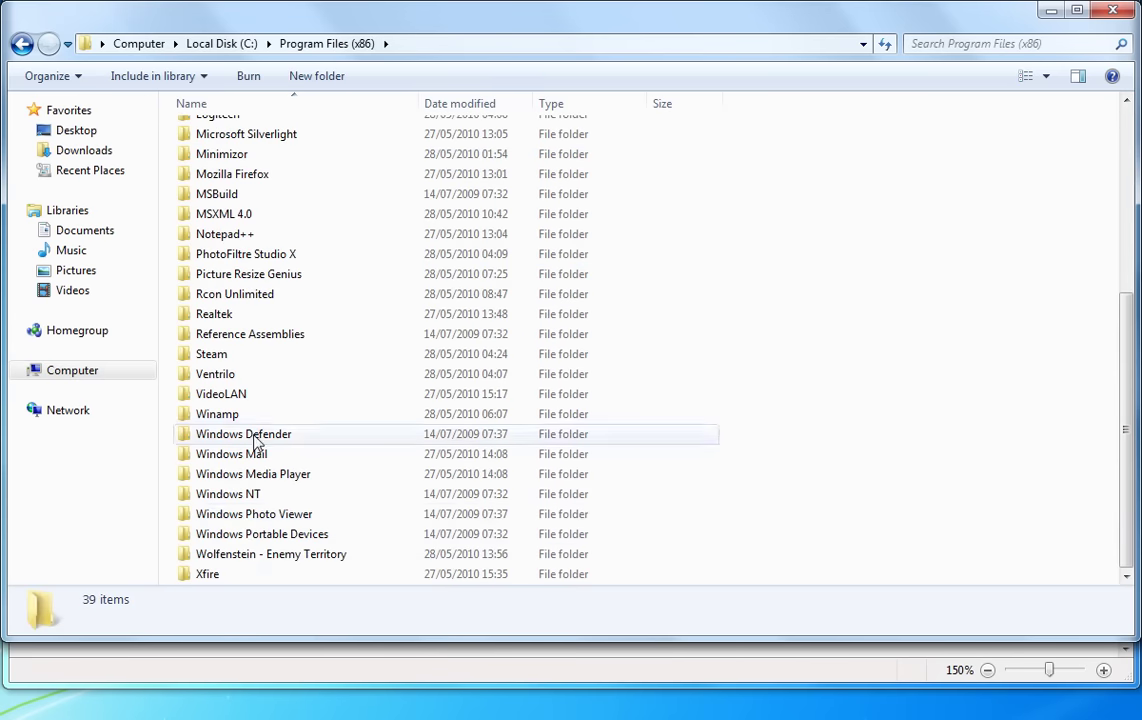
double_click(255, 558)
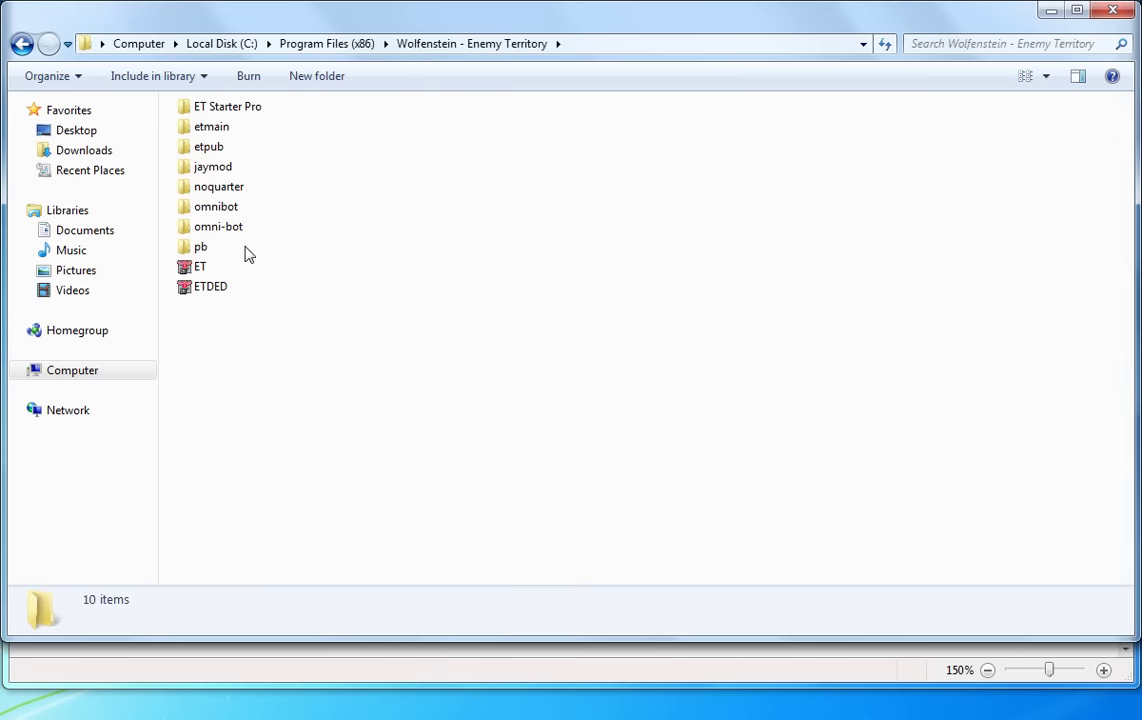
Step: Delete the pb folder from the game folder and read the document's note on re-installing
left_click(198, 249)
right_click(198, 250)
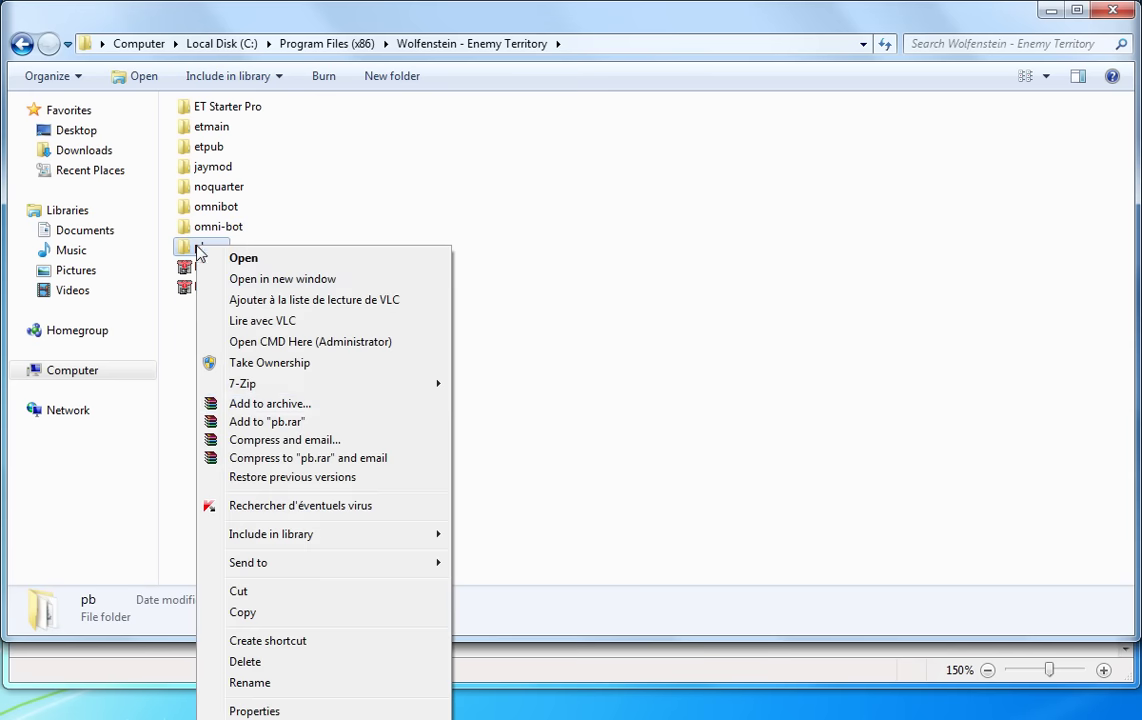
left_click(245, 662)
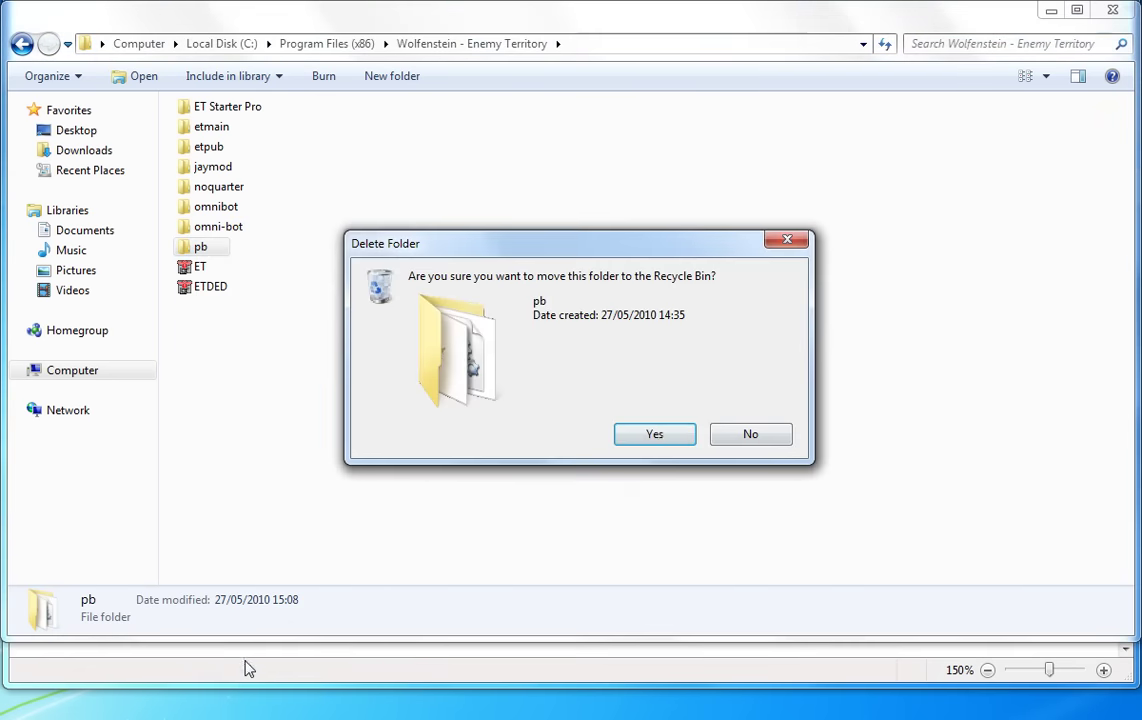
left_click(655, 434)
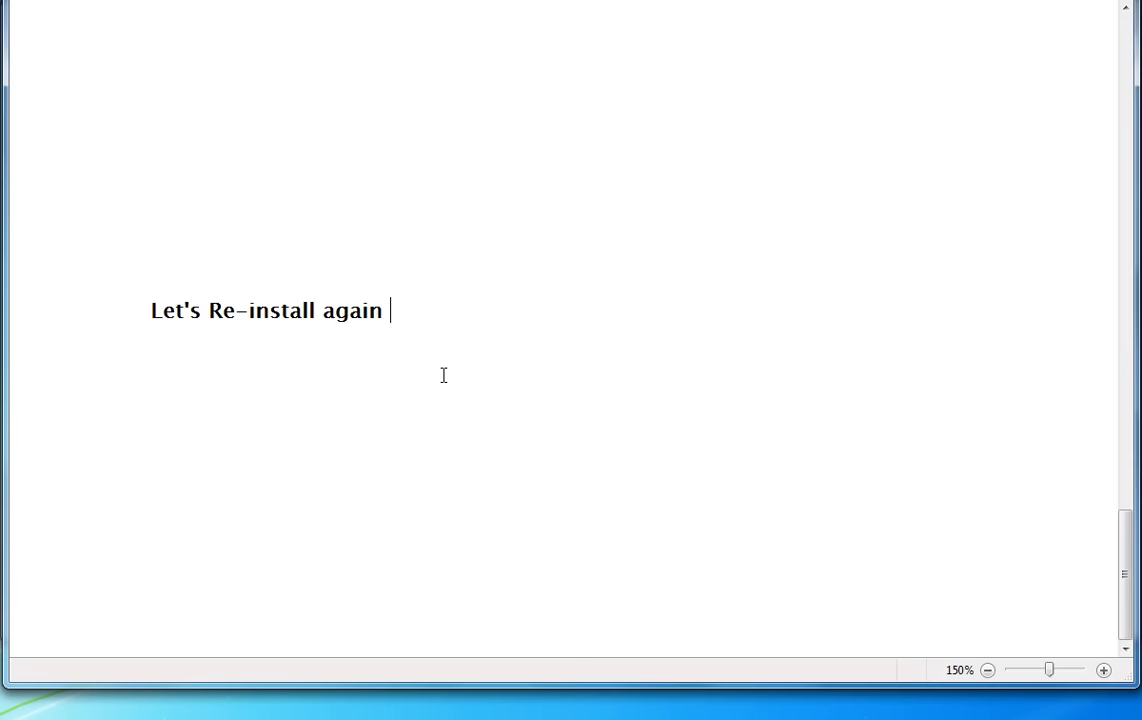
left_click(105, 323)
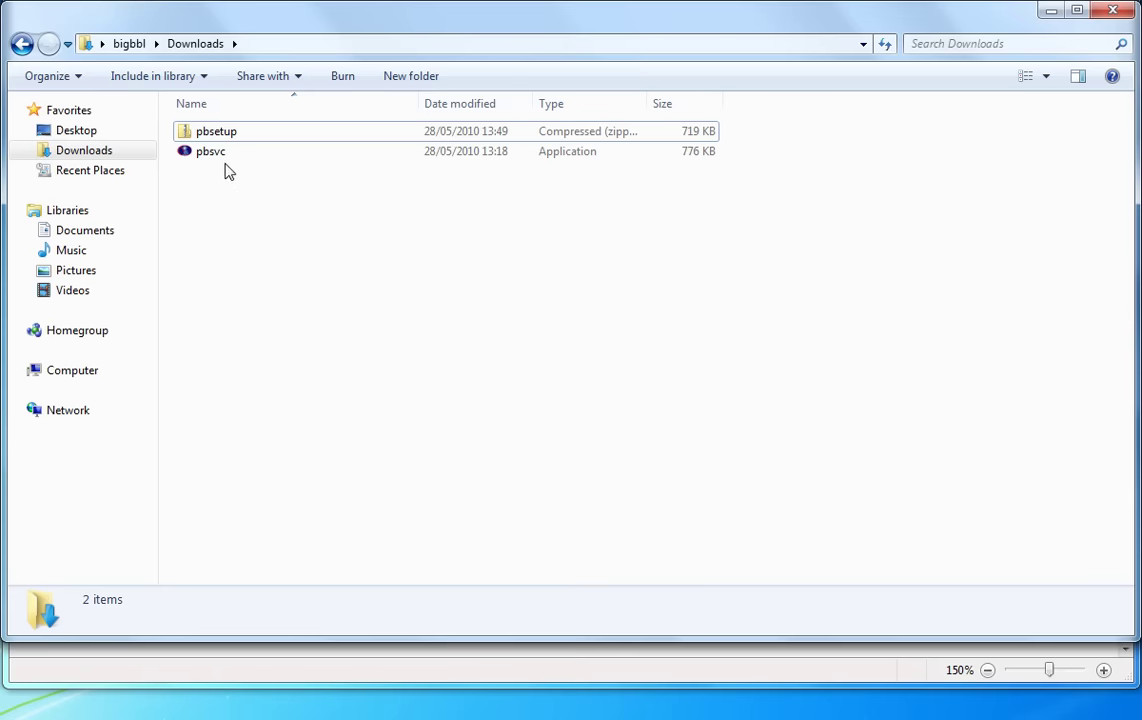
Step: Run pbsvc as administrator, install the PunkBuster service with the license accepted, and complete the service tests
right_click(212, 158)
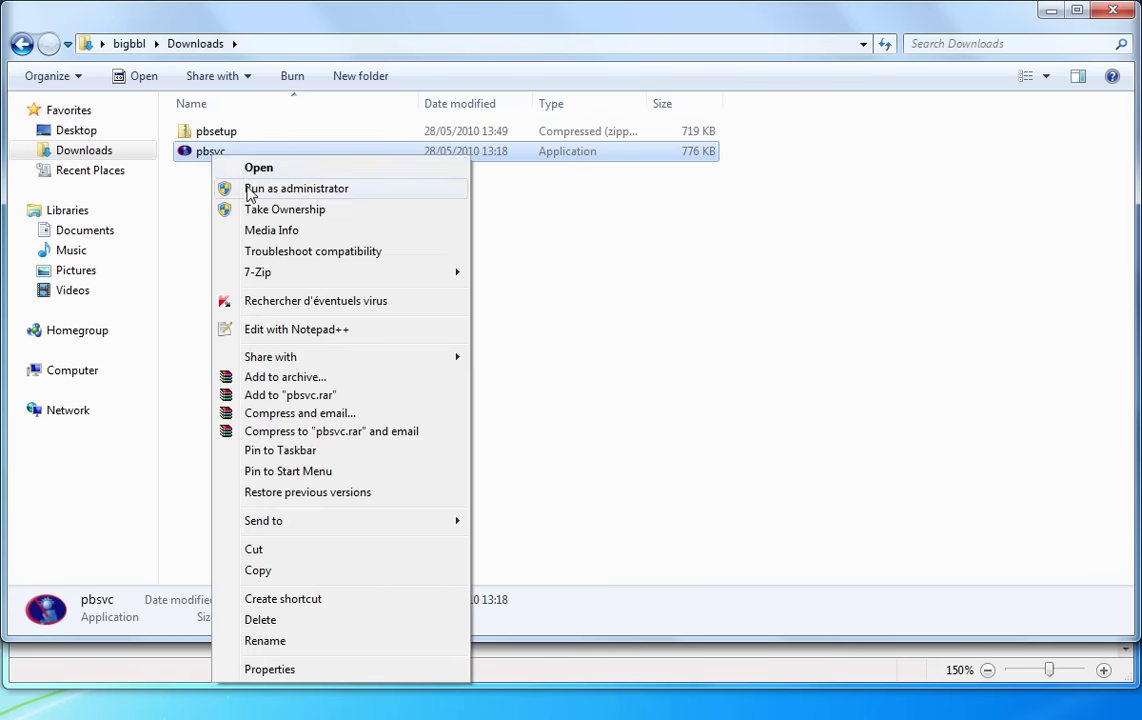
left_click(242, 188)
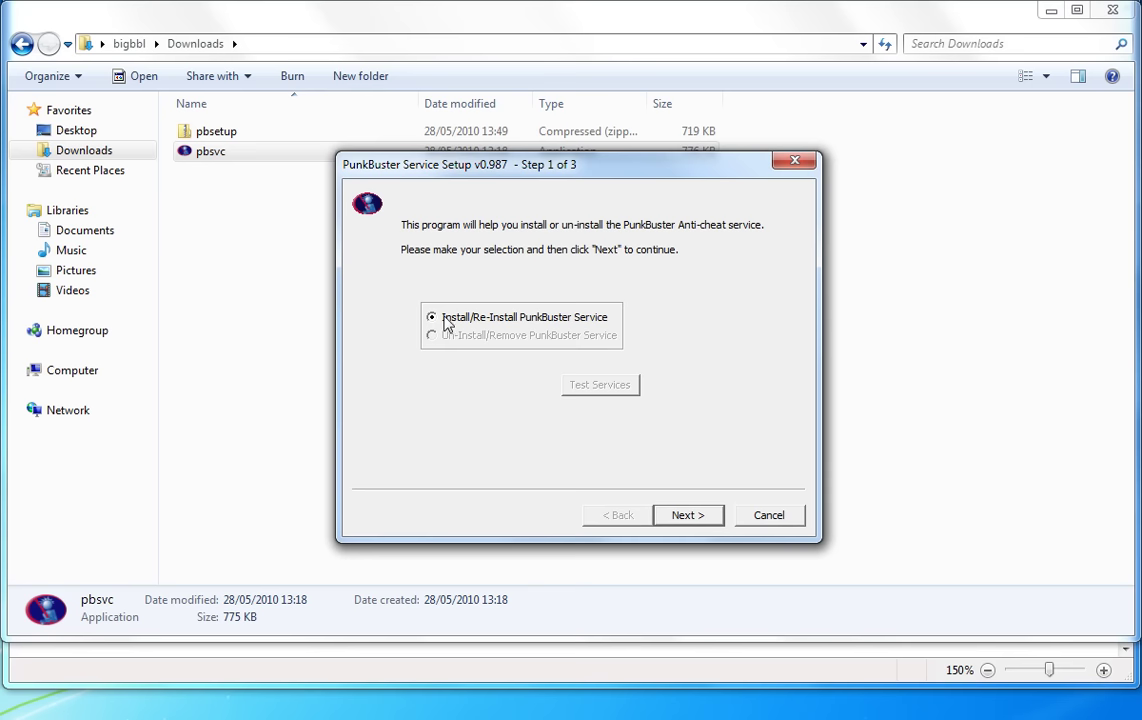
left_click(690, 516)
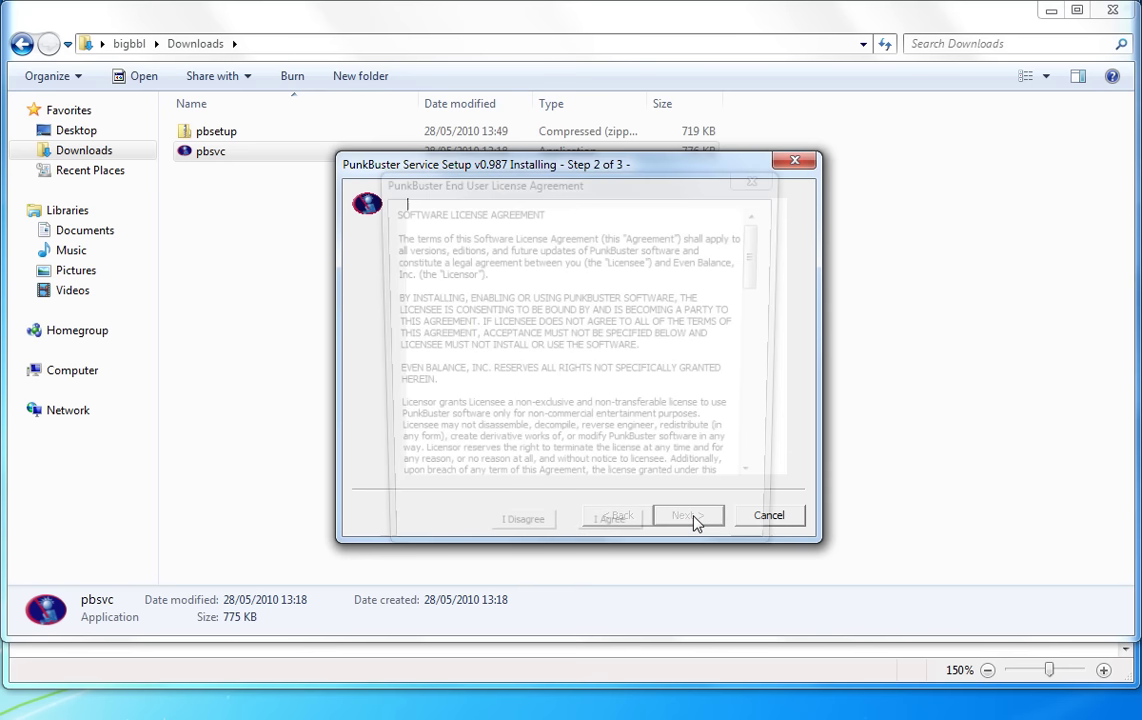
left_click(614, 540)
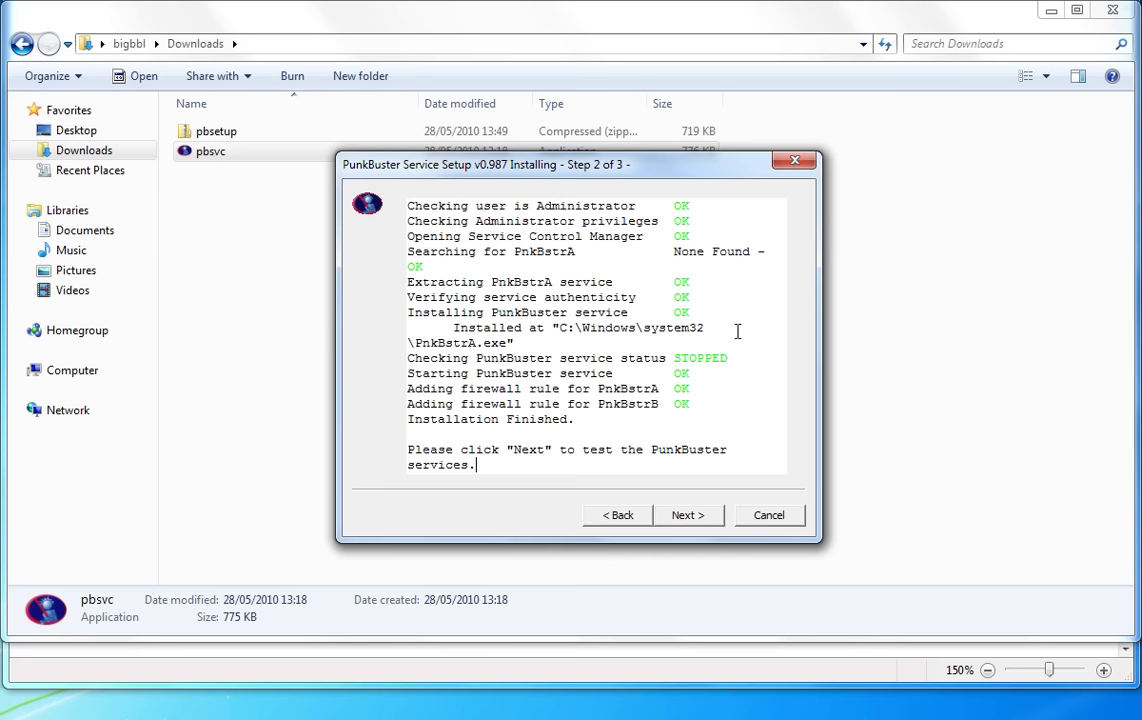
left_click(689, 515)
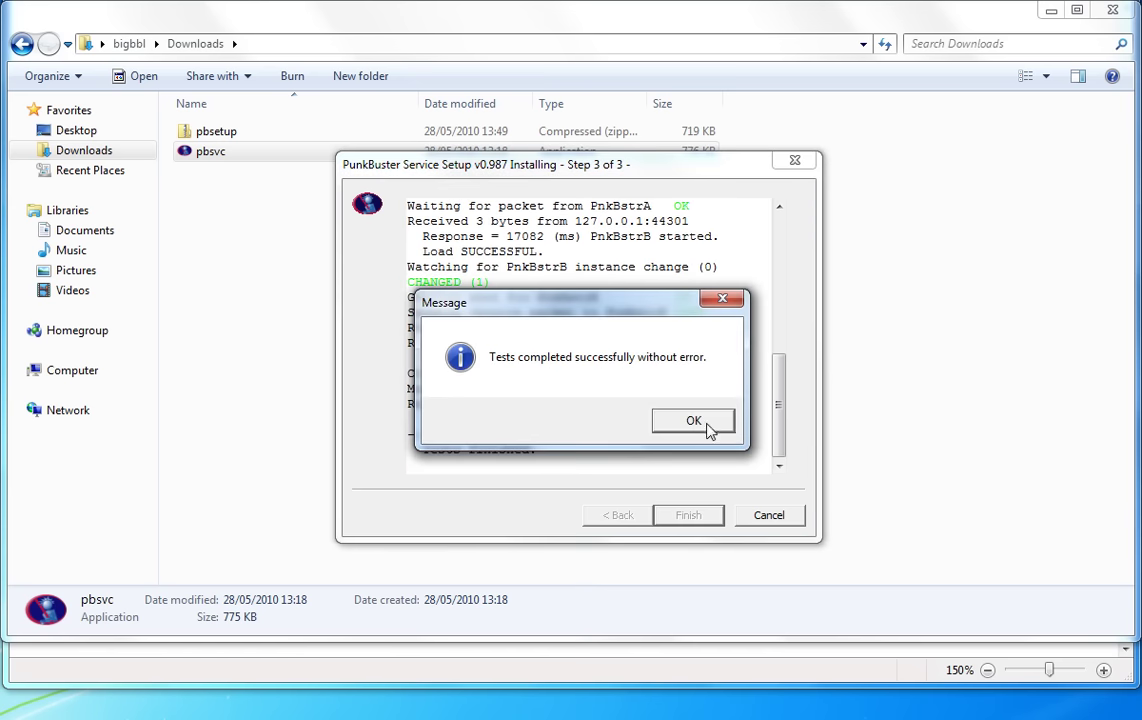
left_click(699, 422)
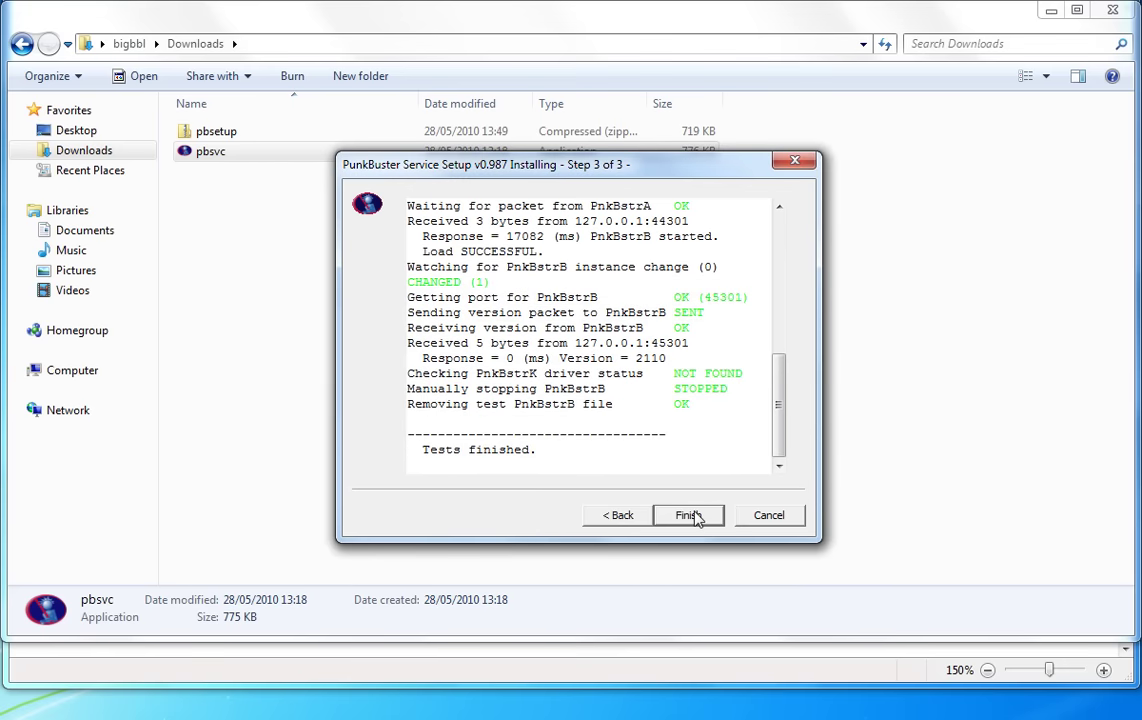
left_click(689, 515)
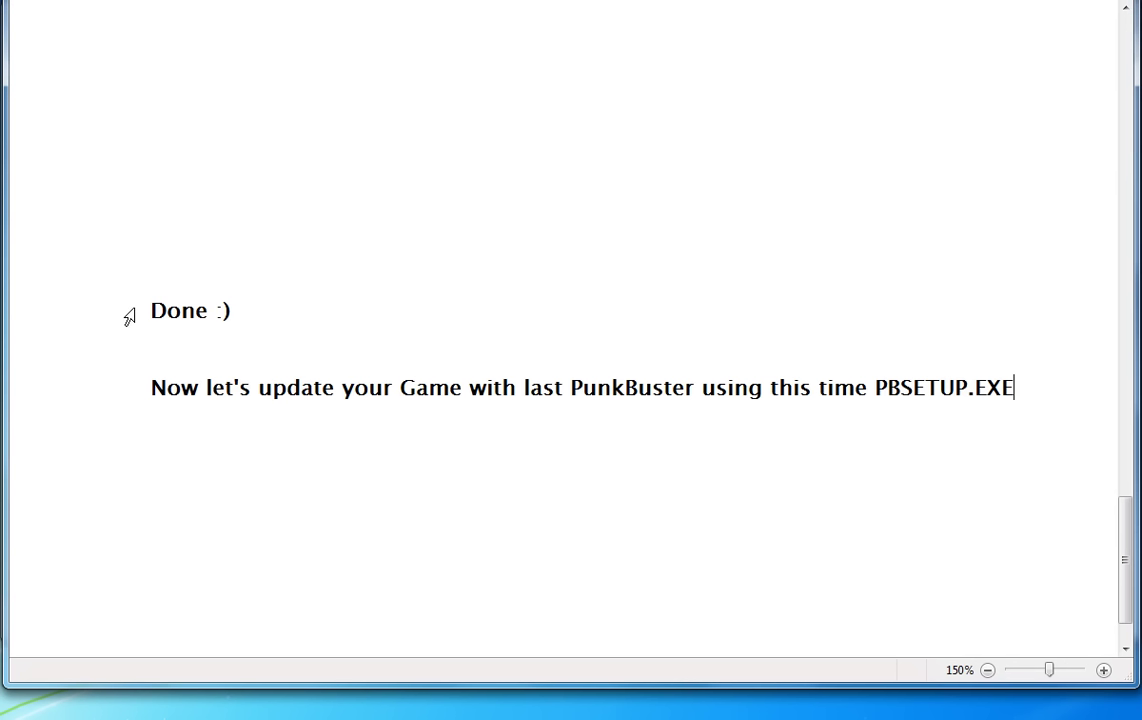
Step: Read the document's note on updating the game with the latest PunkBuster using PBSETUP.EXE
left_click(129, 315)
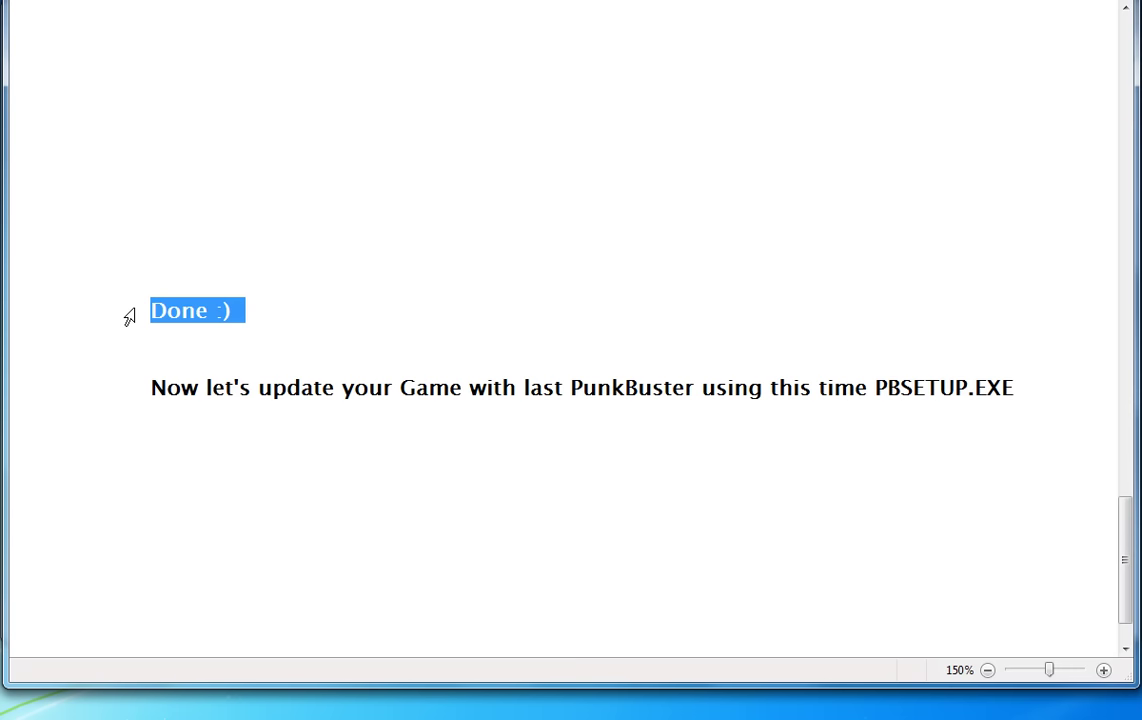
left_click(127, 395)
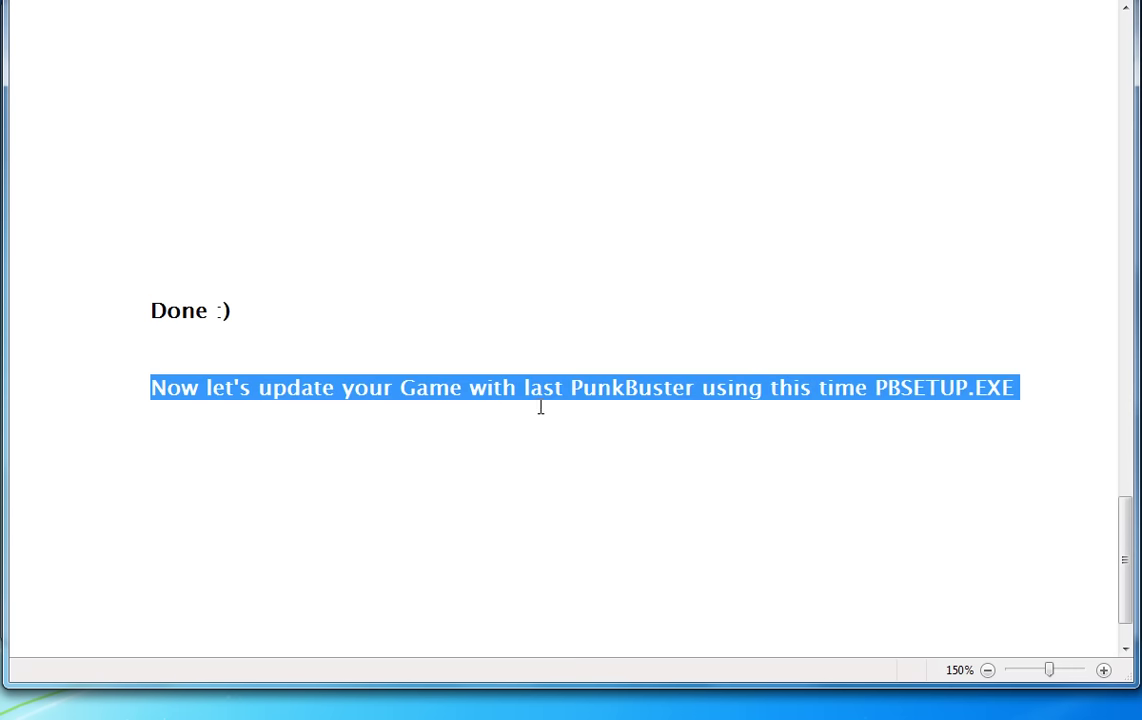
double_click(893, 389)
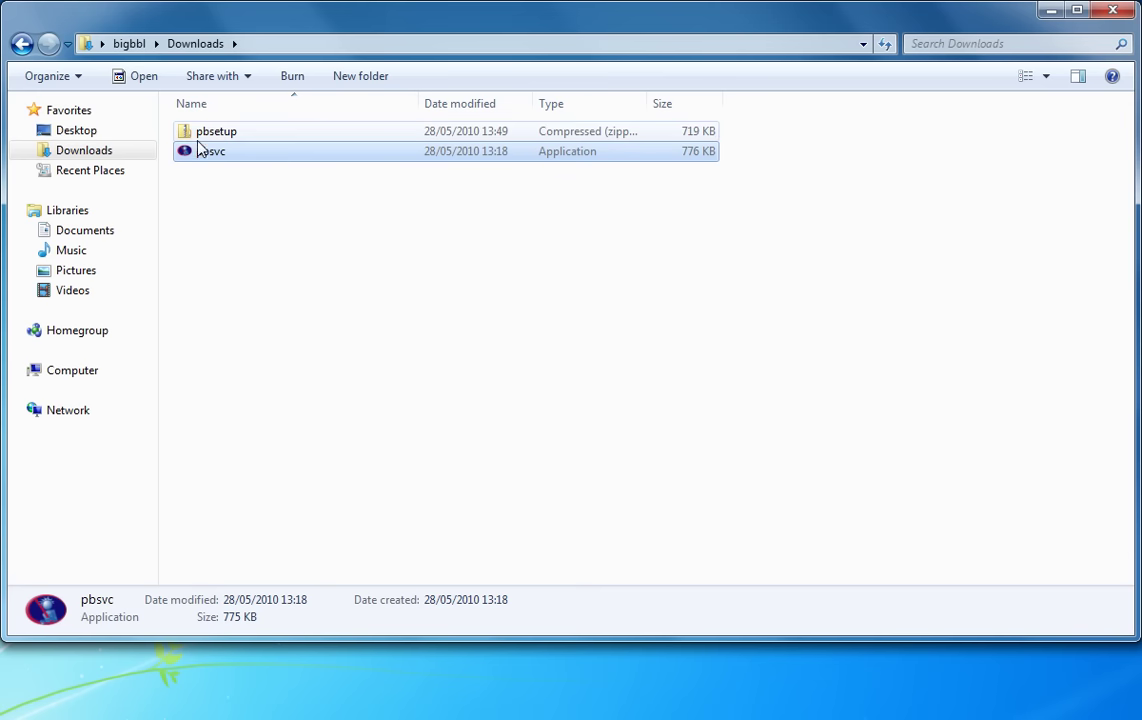
Step: Extract the pbsetup zip archive directly into the Downloads folder
left_click(209, 136)
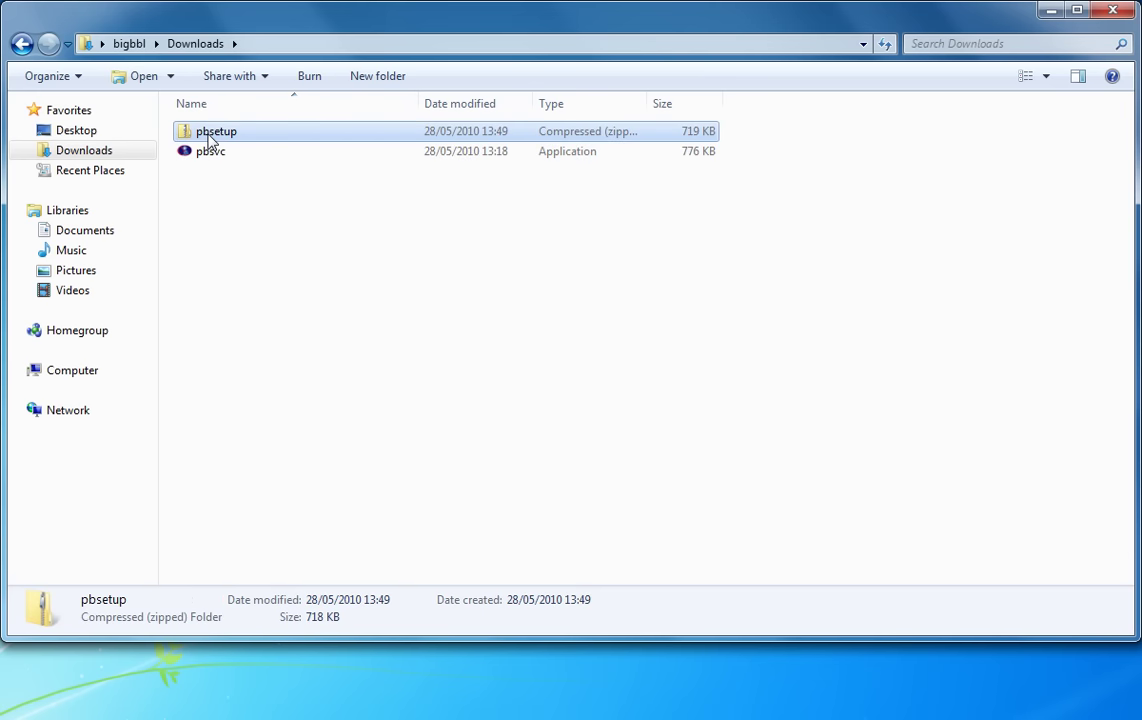
right_click(208, 133)
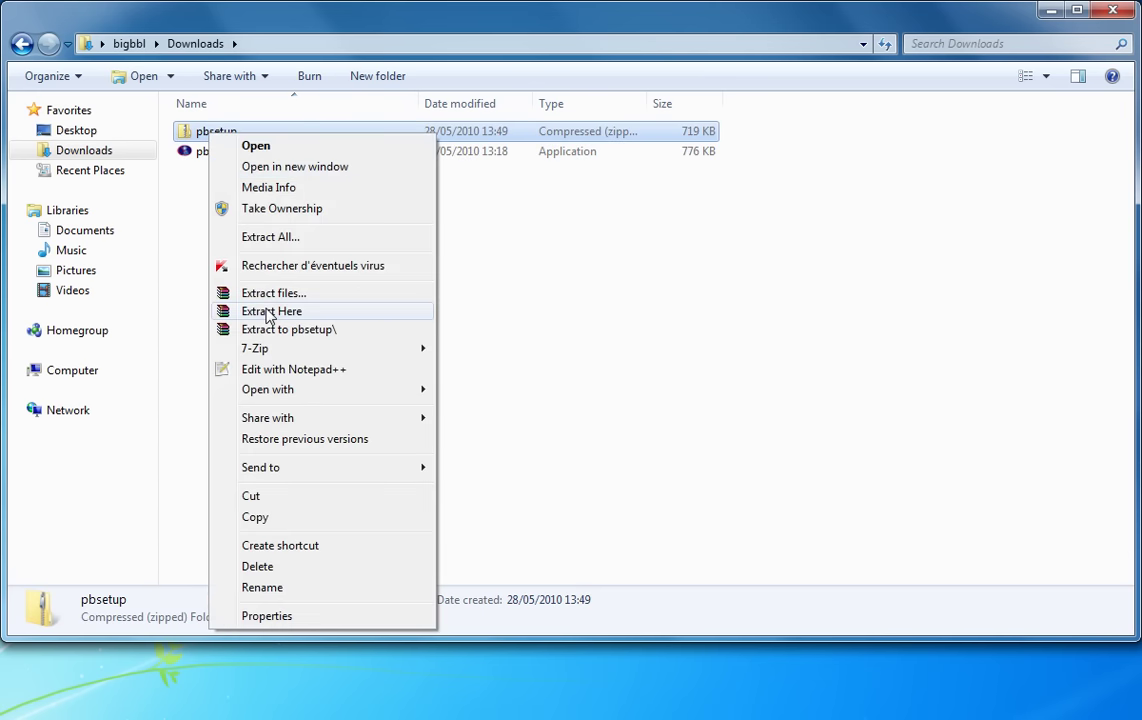
left_click(267, 312)
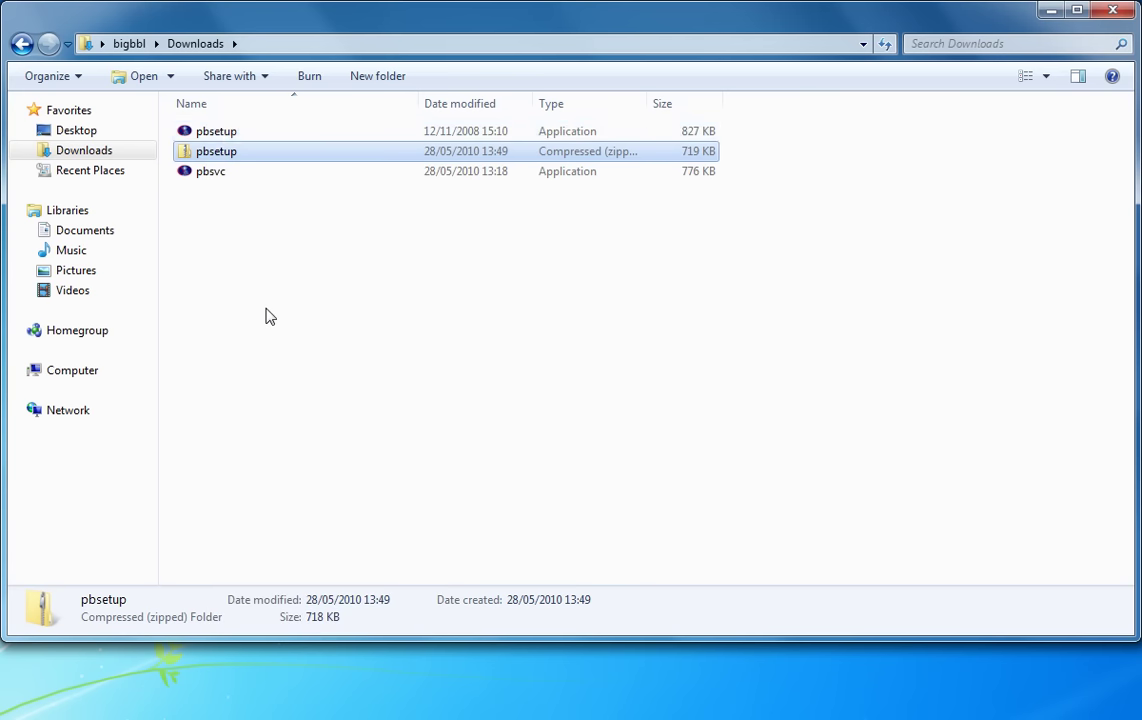
Step: Read the note on running the setup as administrator, and launch the extracted pbsetup application that way, accepting its license agreement
left_click(224, 137)
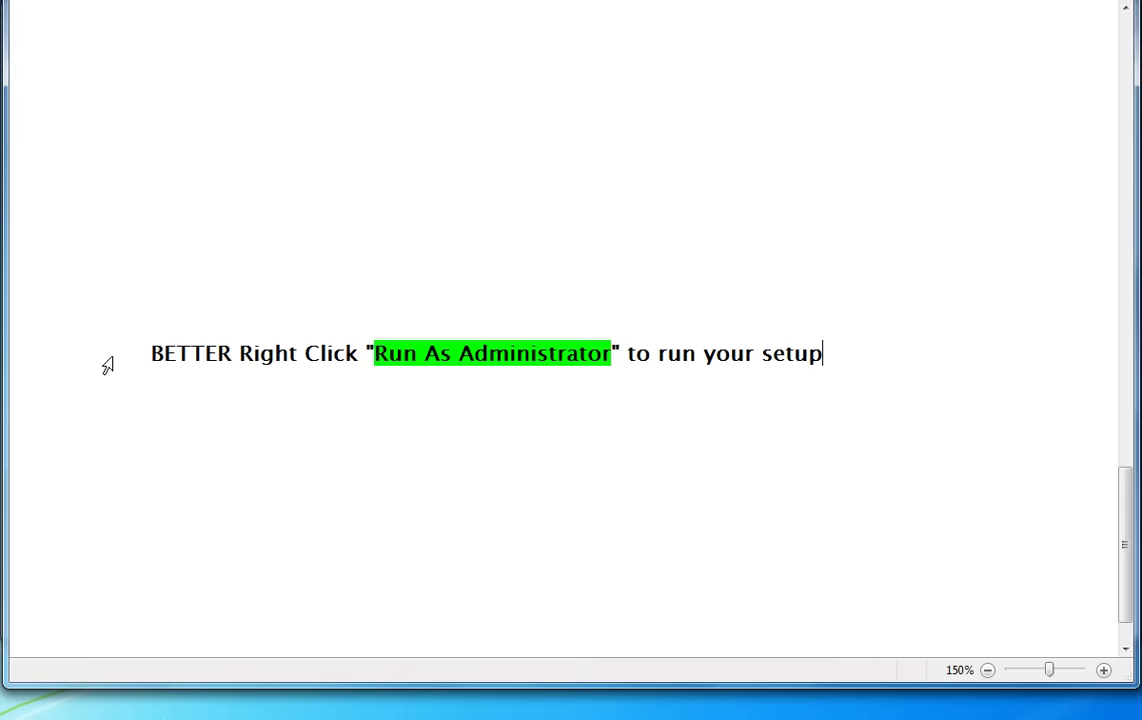
left_click(100, 360)
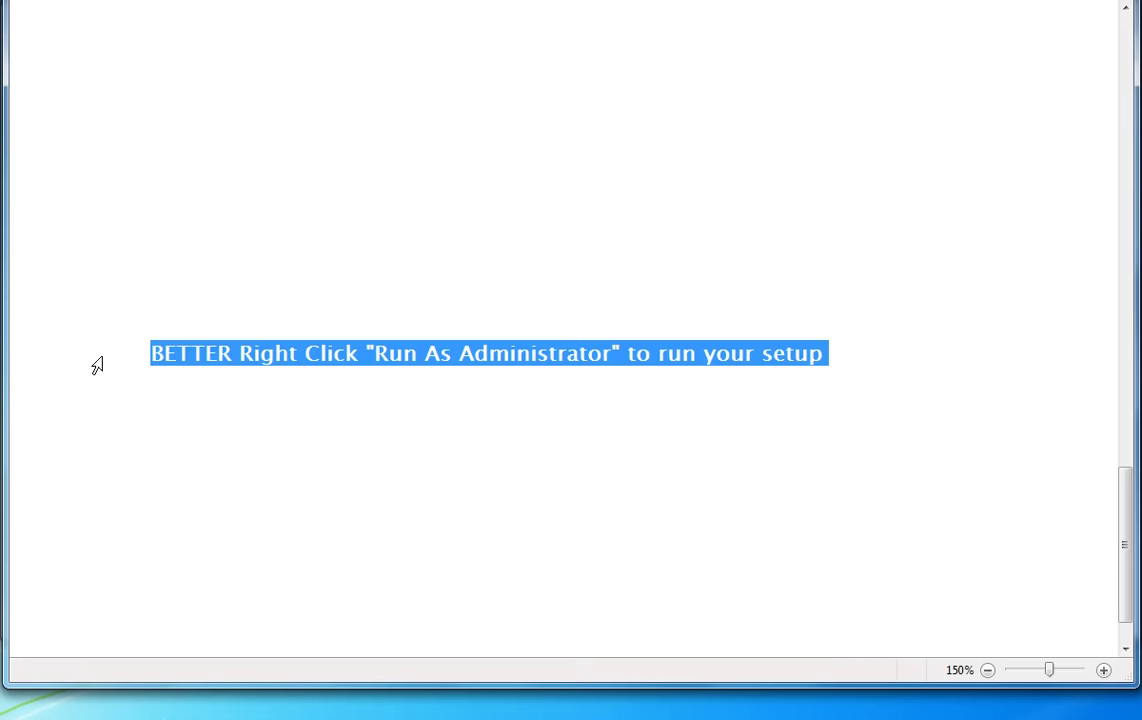
left_click(314, 399)
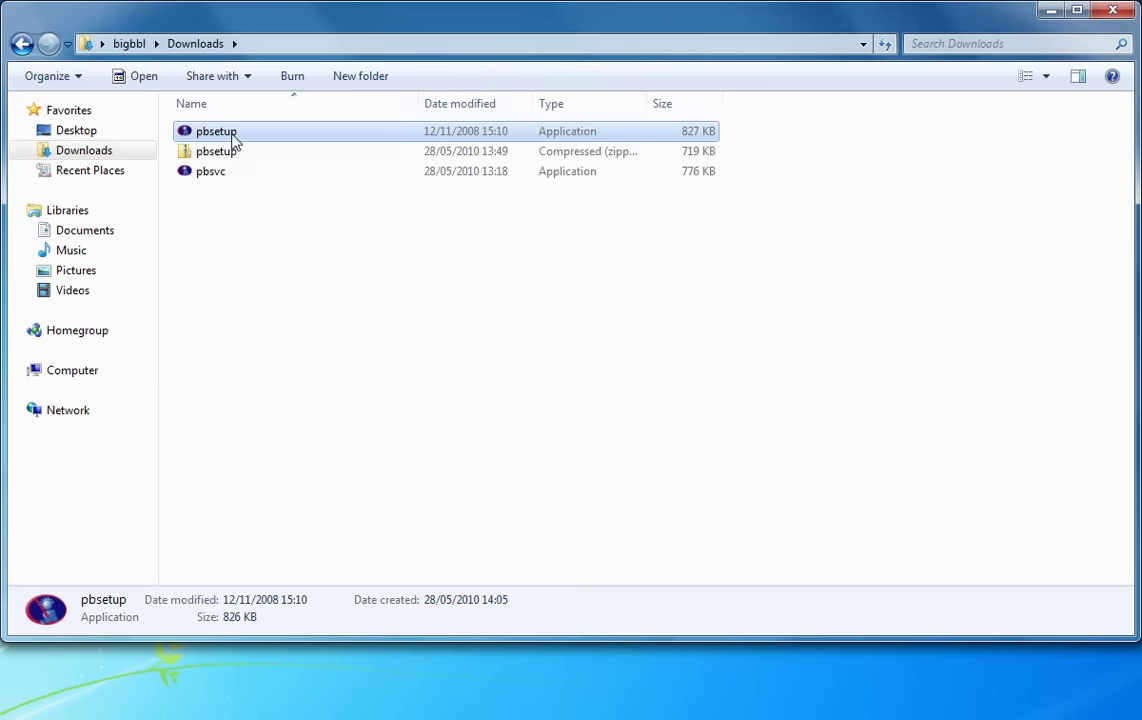
right_click(232, 138)
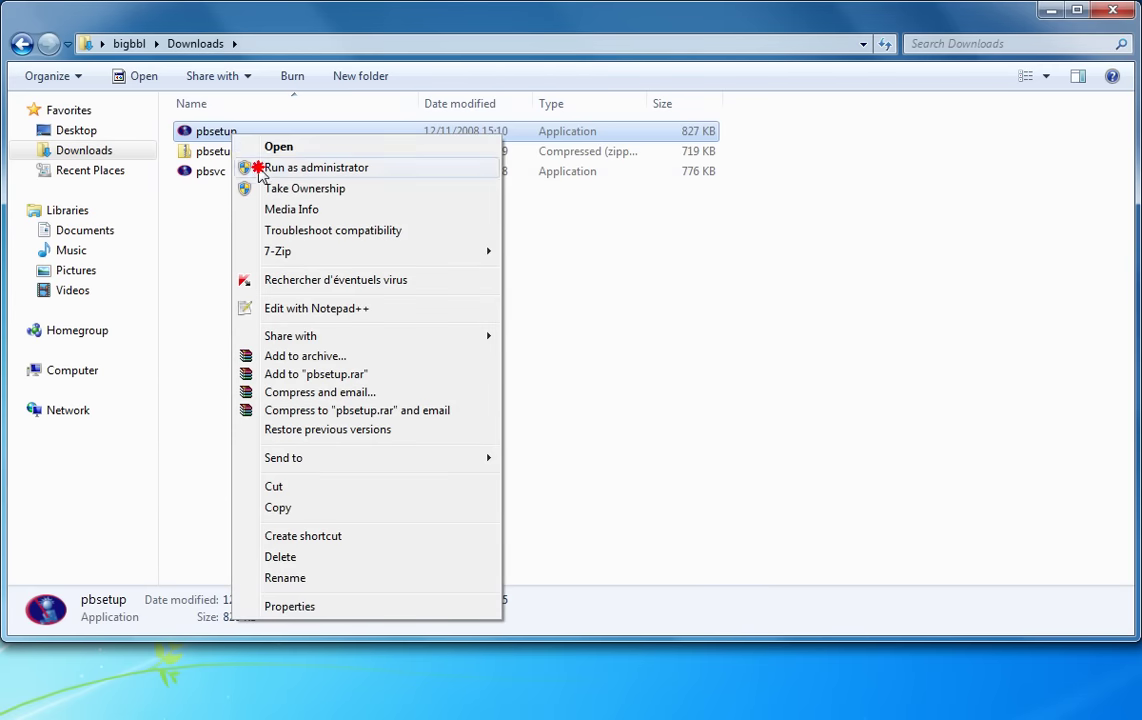
left_click(236, 167)
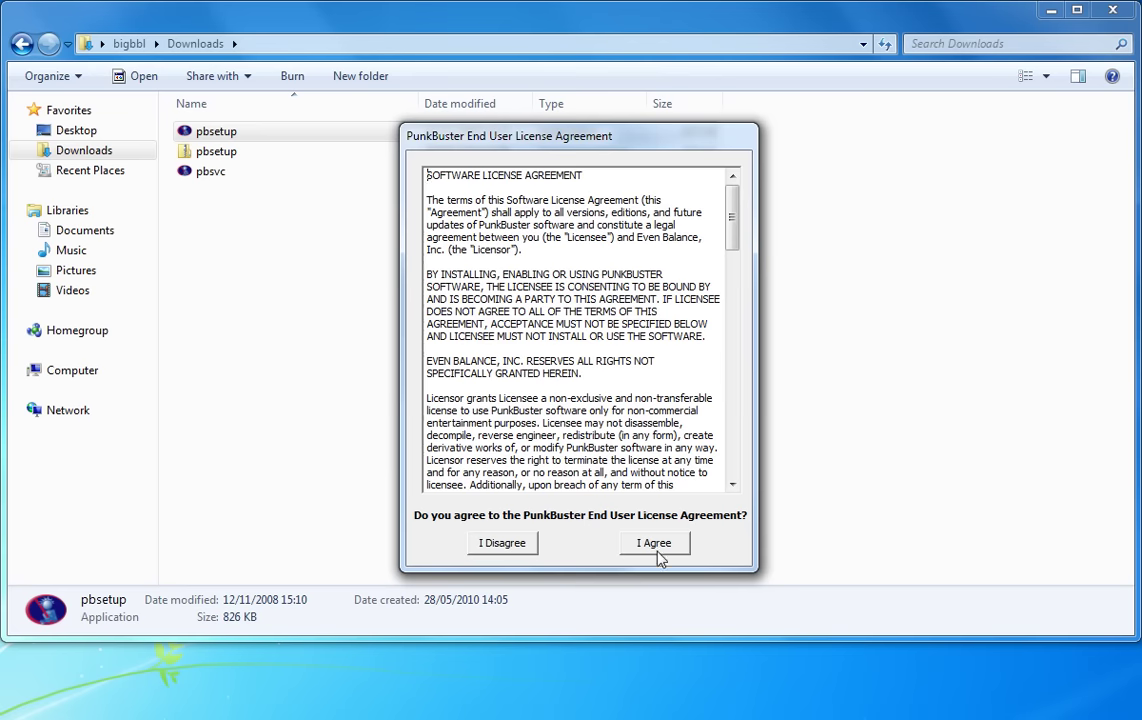
left_click(655, 543)
left_click(588, 389)
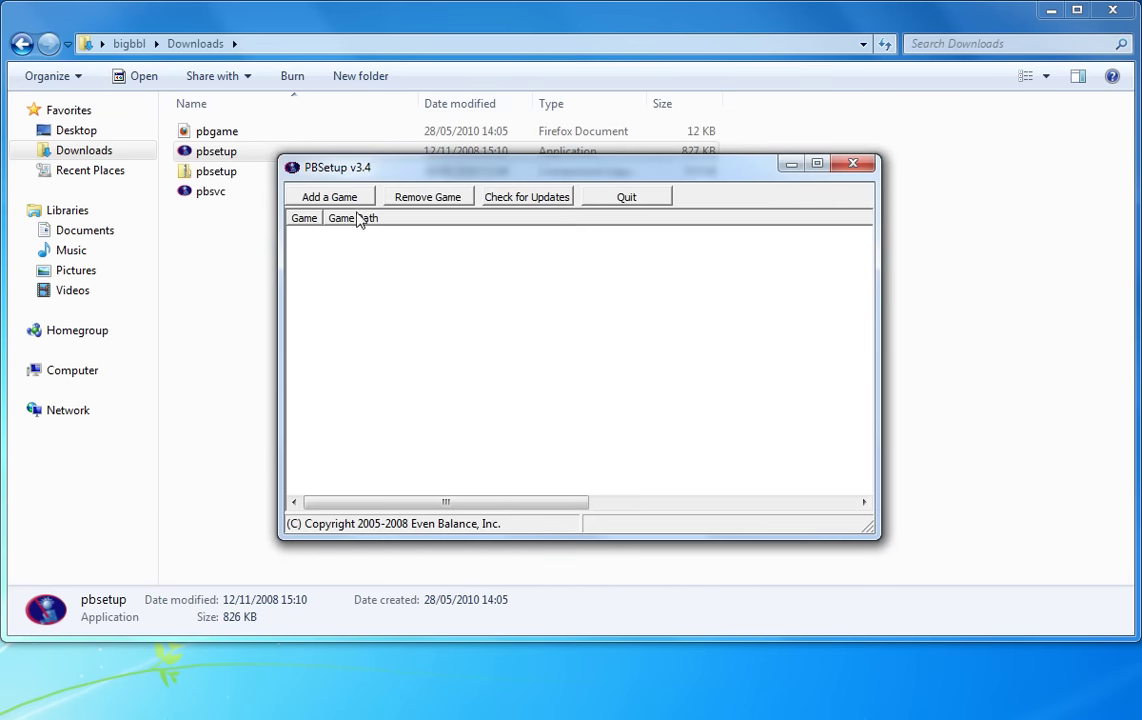
Step: Add Enemy Territory to the PBSetup game list with the path C:\Program Files (x86)\Wolfenstein - Enemy Territory
left_click(331, 198)
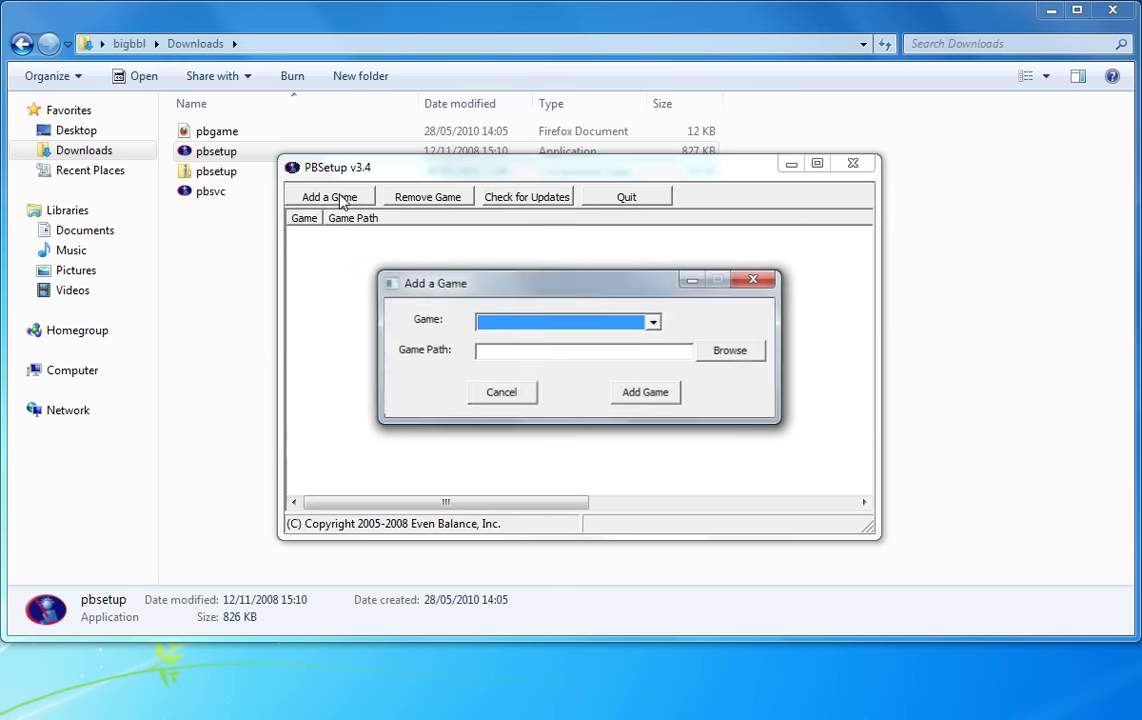
left_click(541, 323)
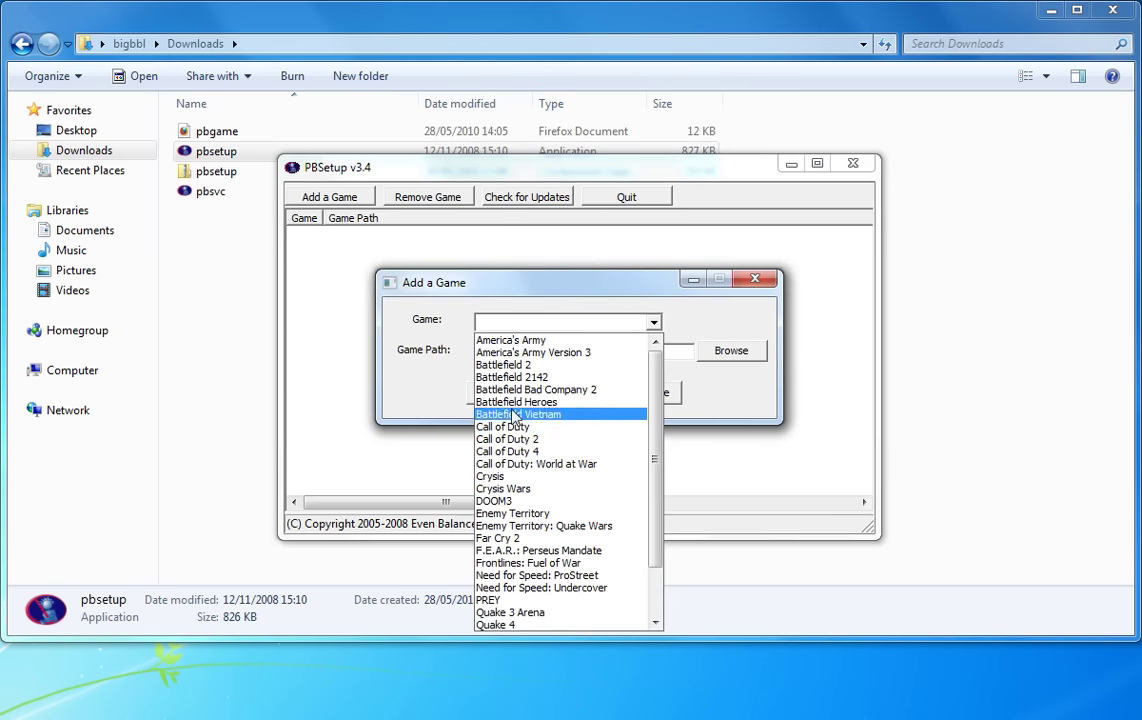
left_click(522, 514)
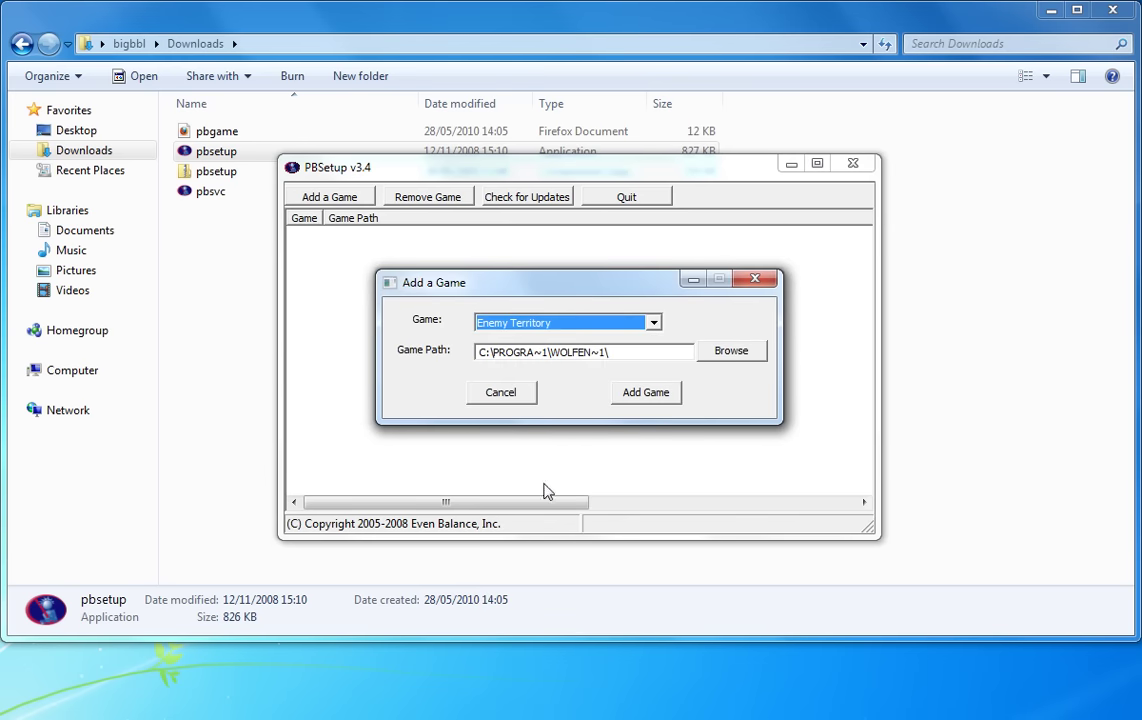
left_click(733, 353)
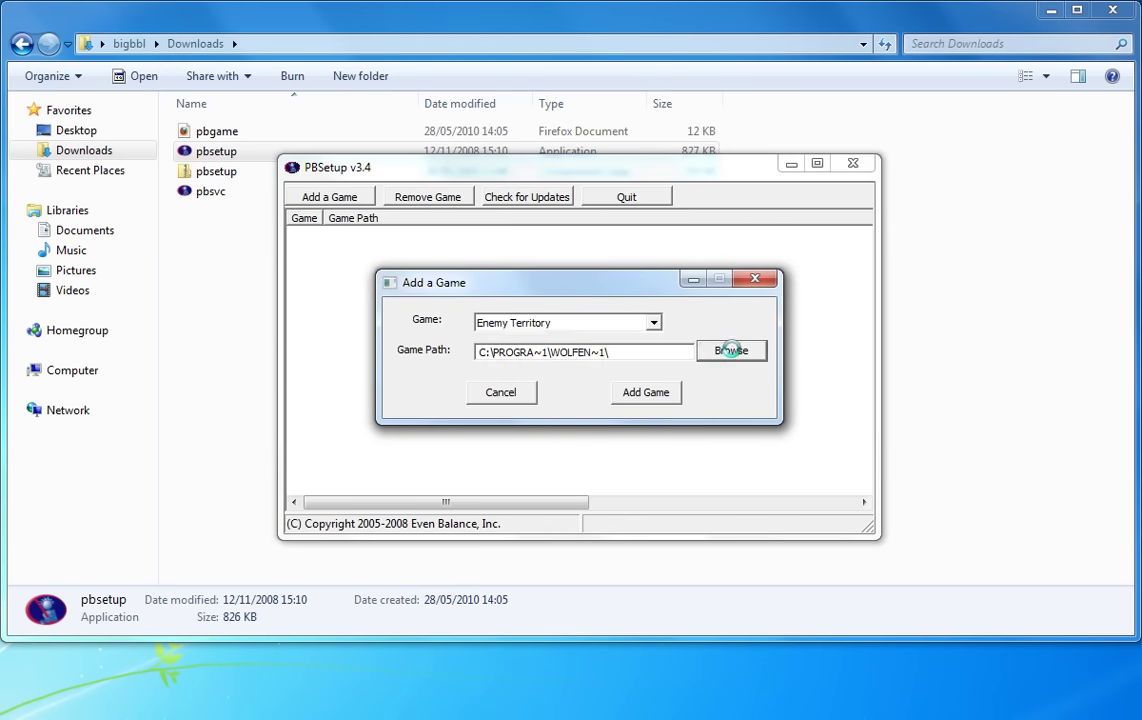
double_click(491, 368)
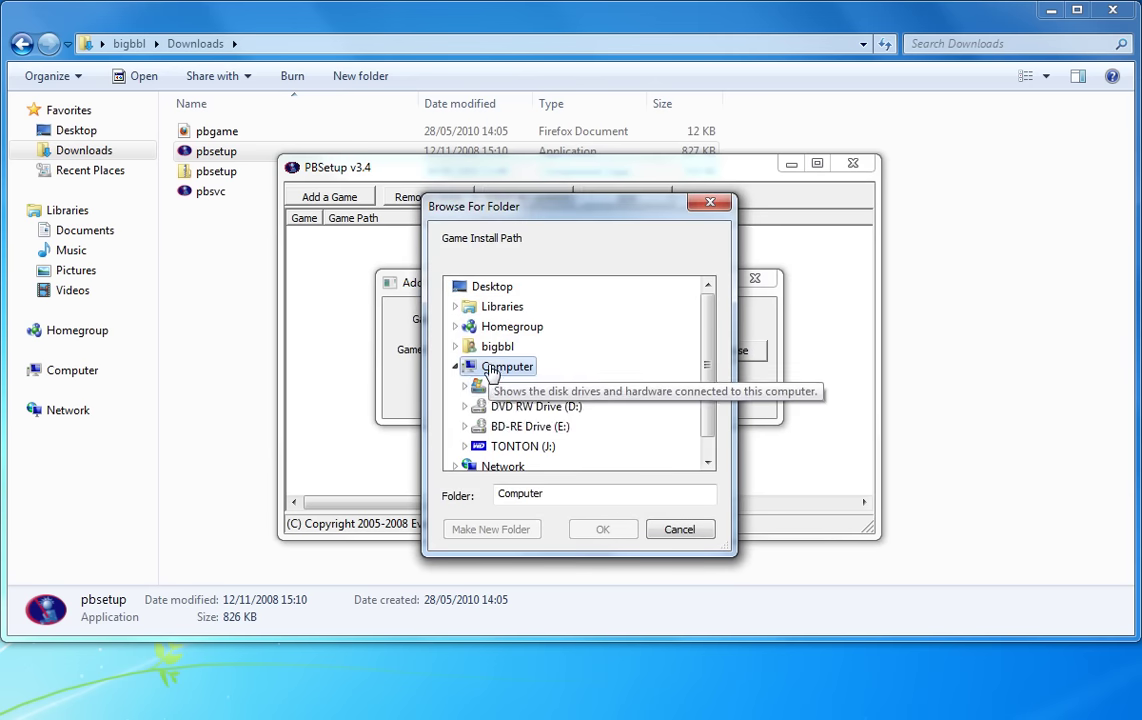
double_click(515, 388)
scroll(540, 393, "down", 1)
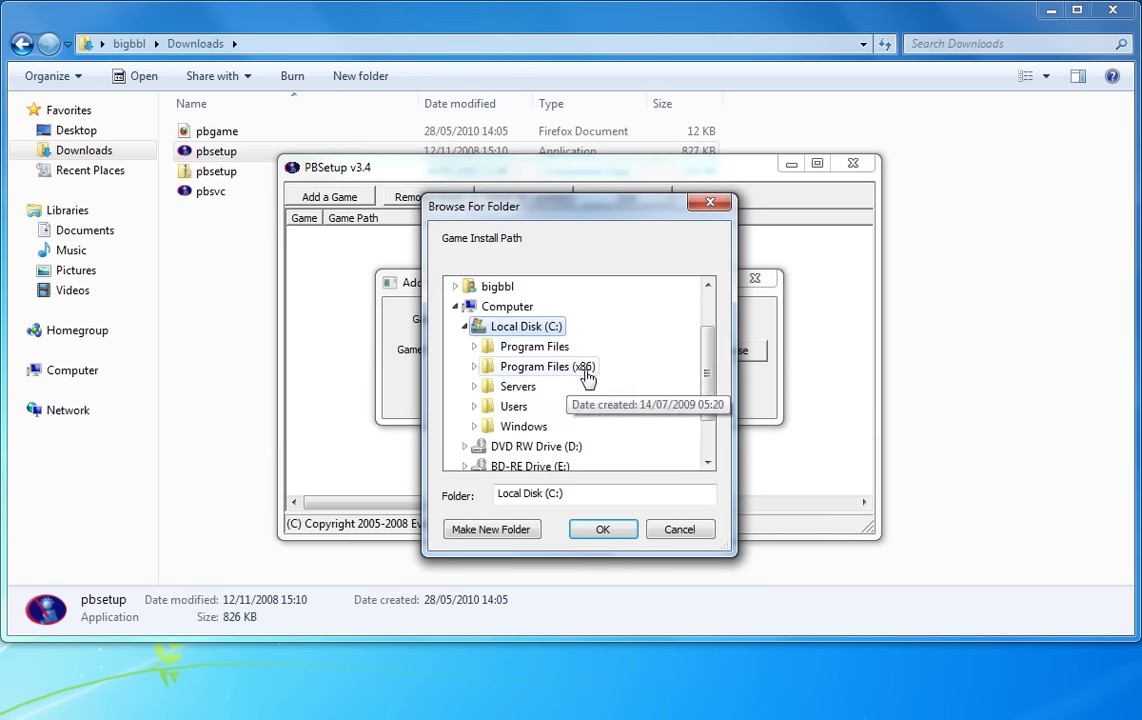
double_click(583, 368)
scroll(600, 388, "down", 11)
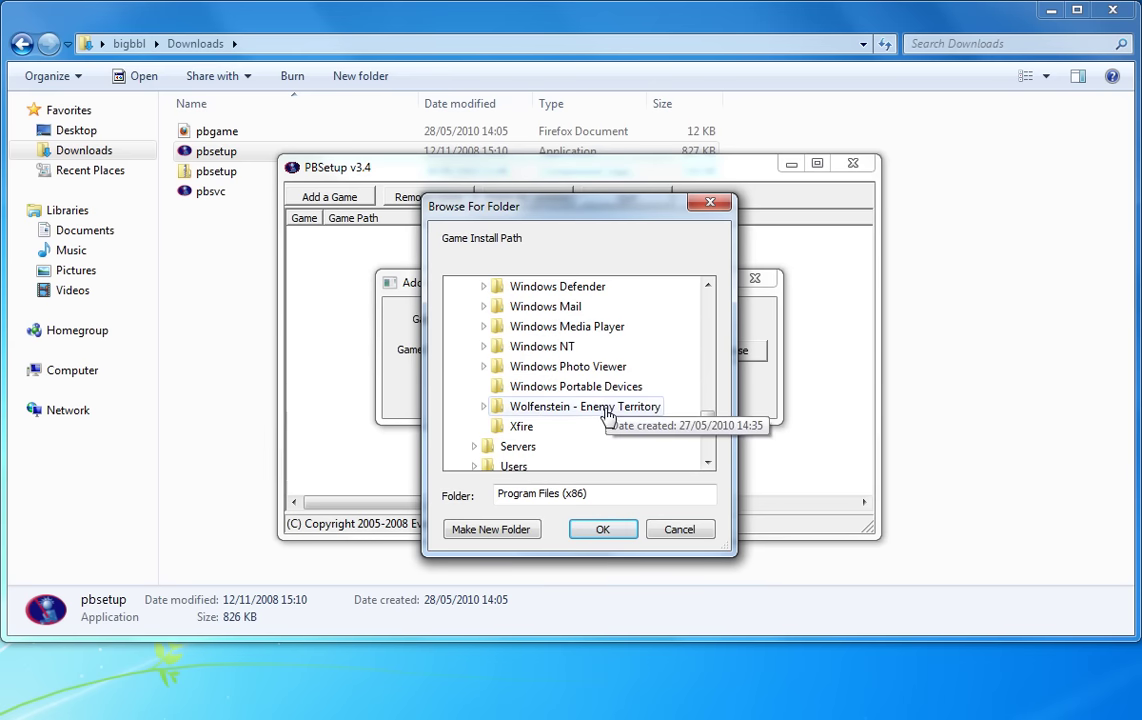
double_click(600, 407)
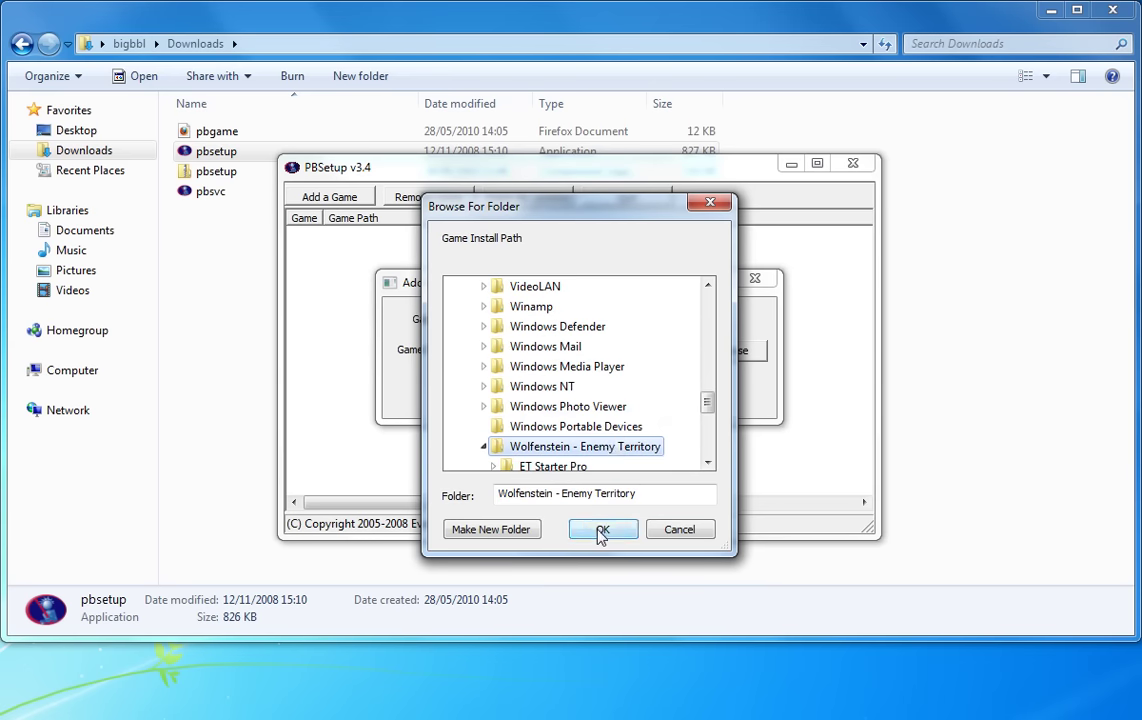
left_click(601, 532)
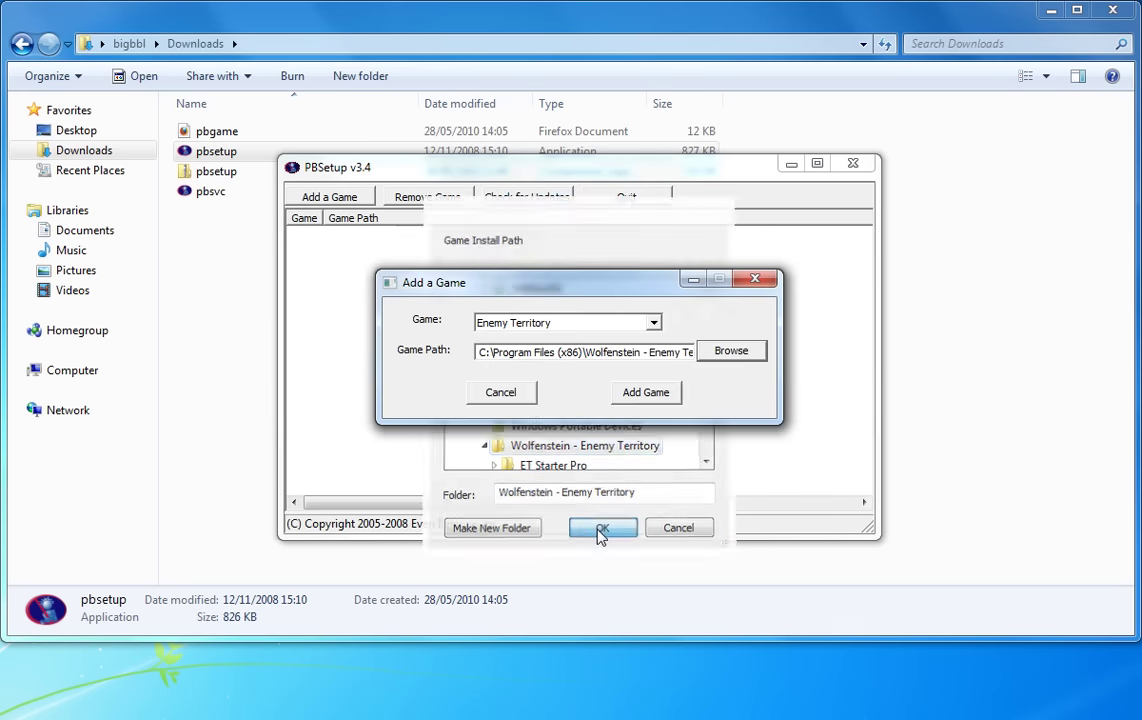
left_click(646, 395)
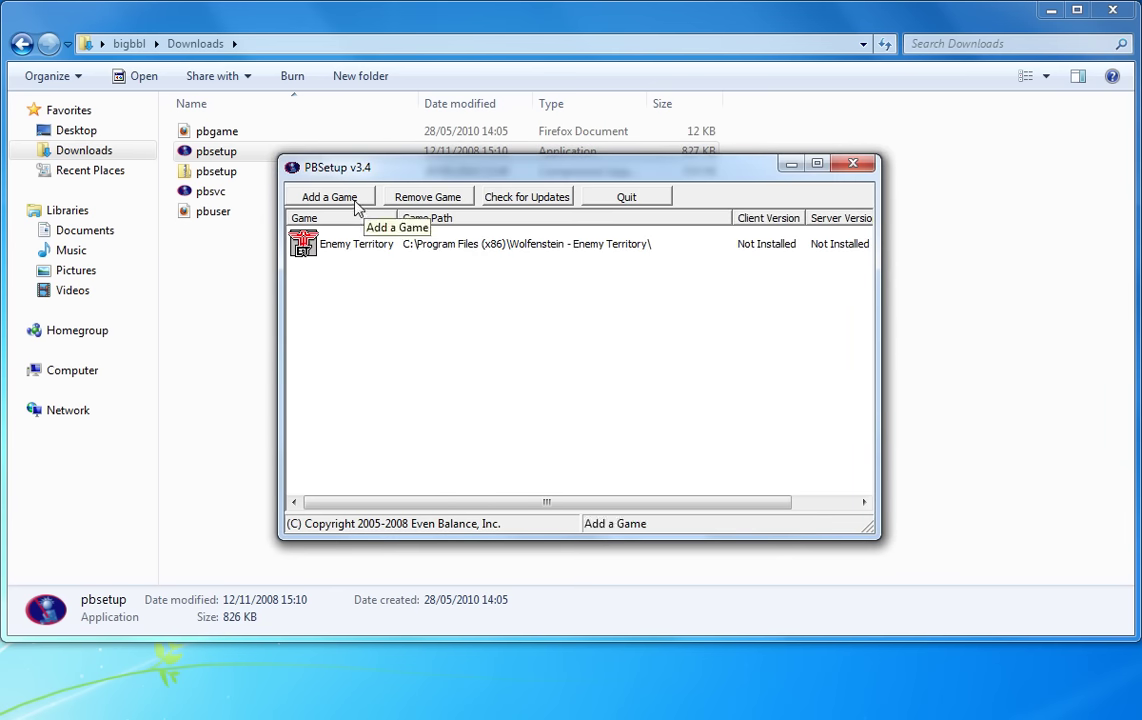
Step: Update PunkBuster for Enemy Territory, check its client and server versions, and quit PBSetup
left_click(515, 200)
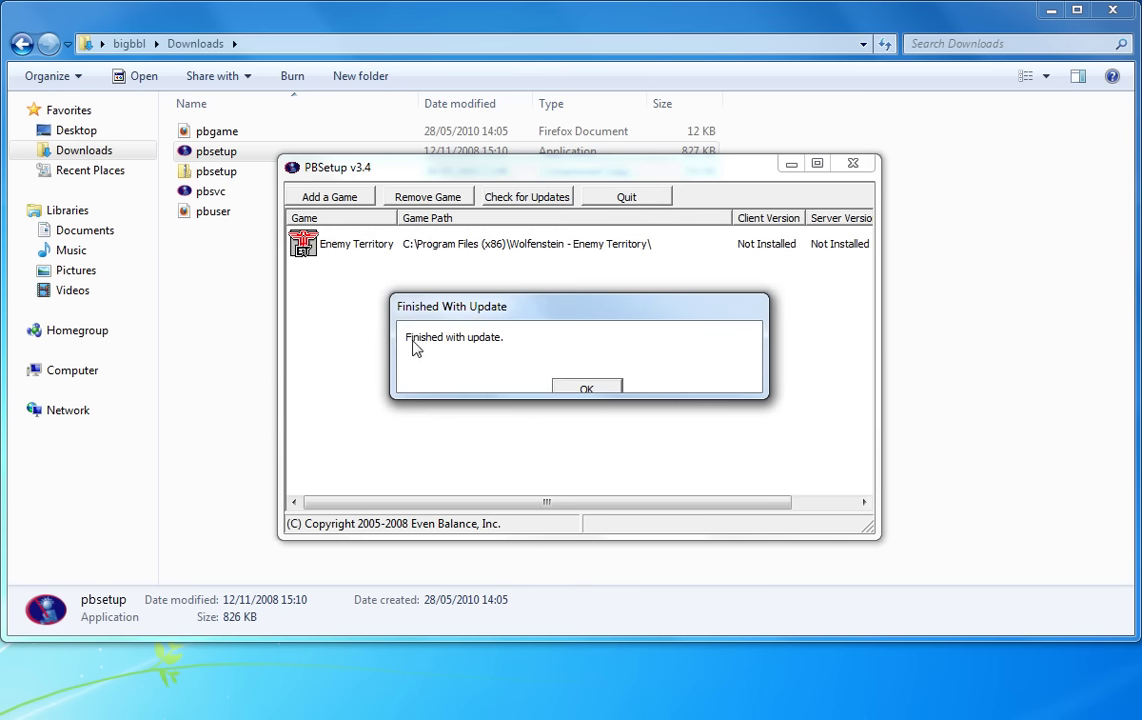
left_click(584, 390)
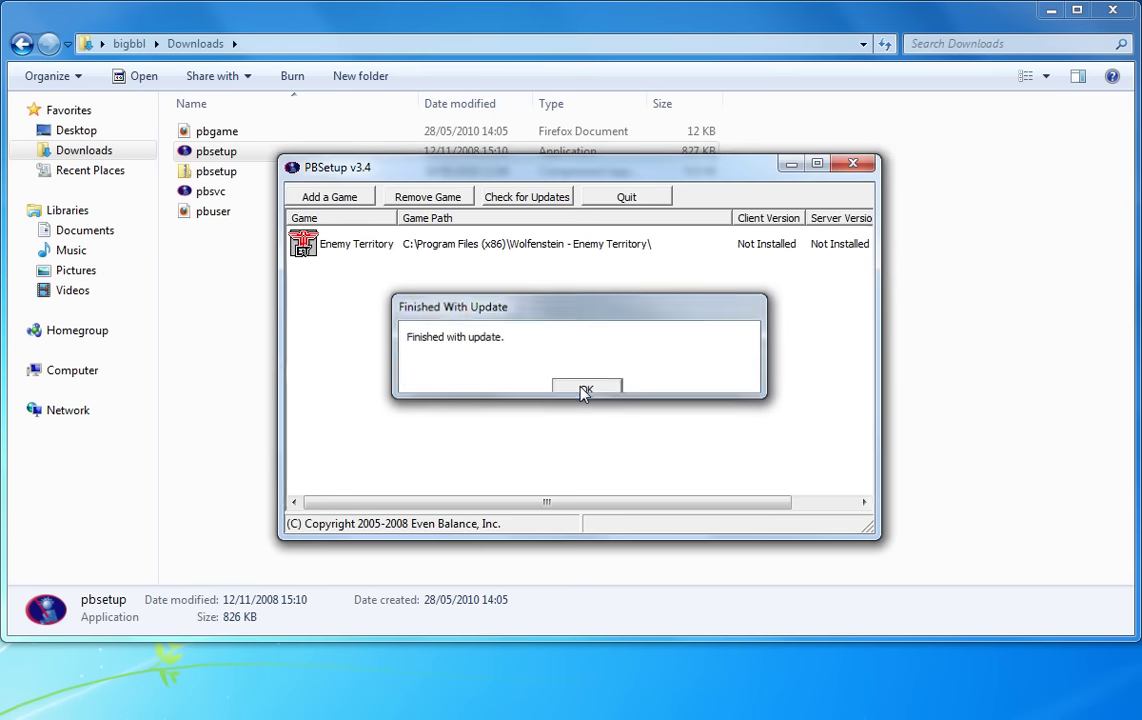
left_click(680, 250)
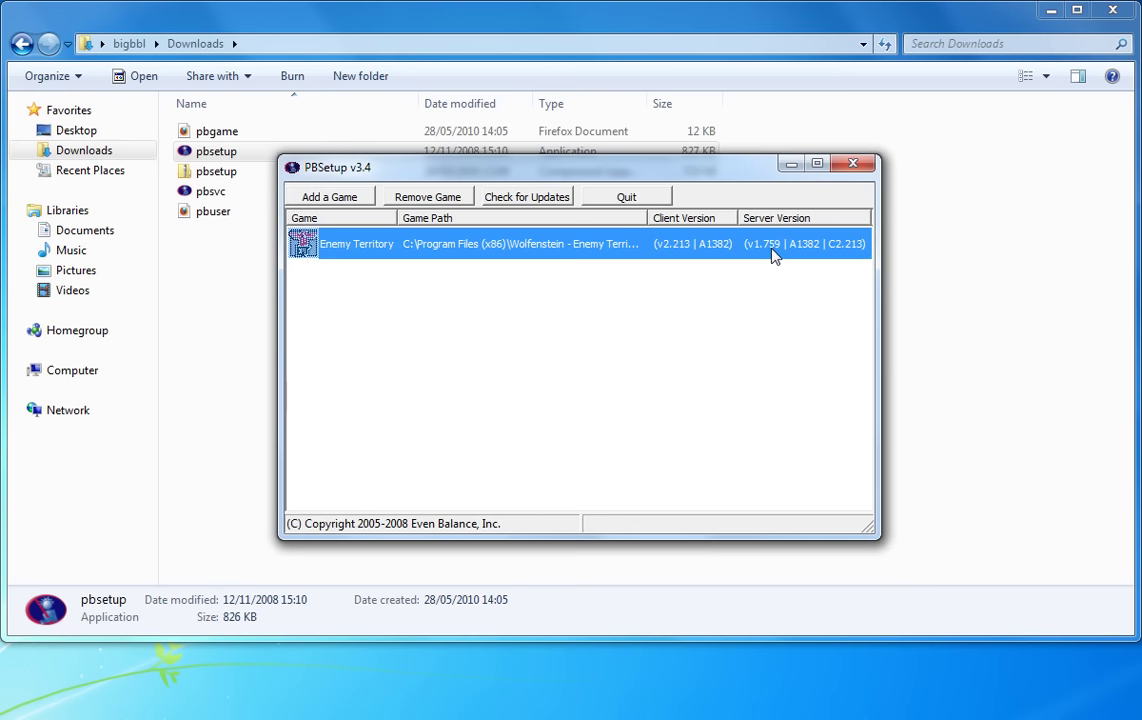
left_click(647, 200)
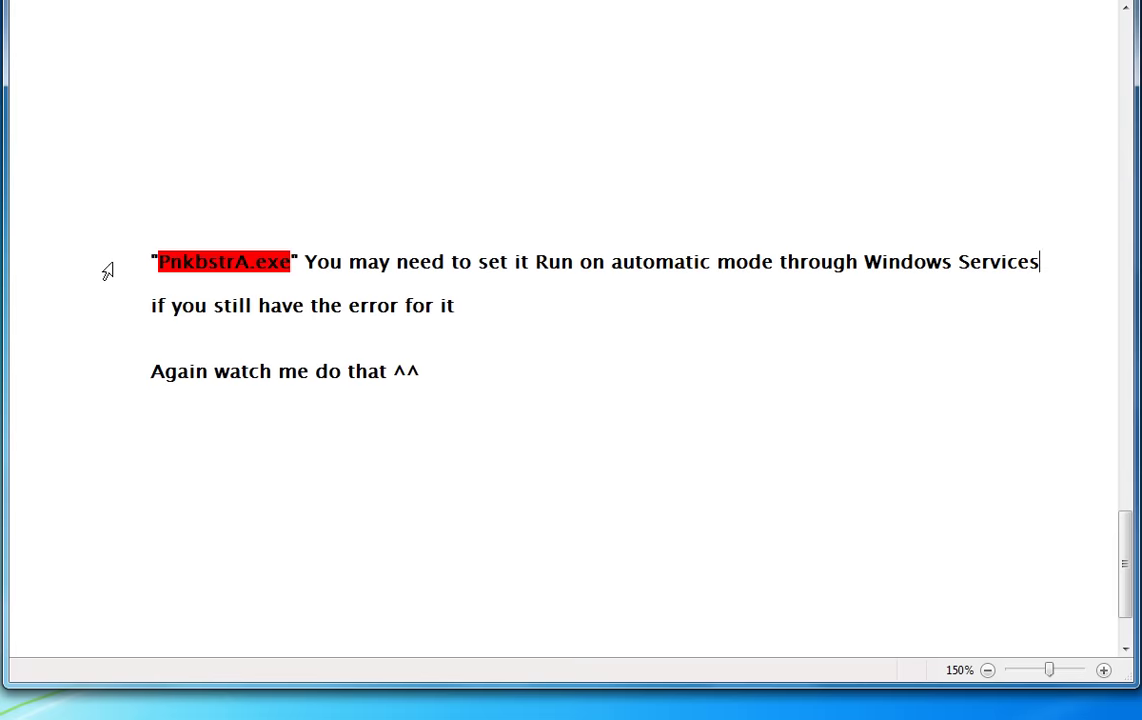
Step: Read the note on setting PnkbstrA.exe to run automatically through Windows Services if its error persists
left_click(107, 268)
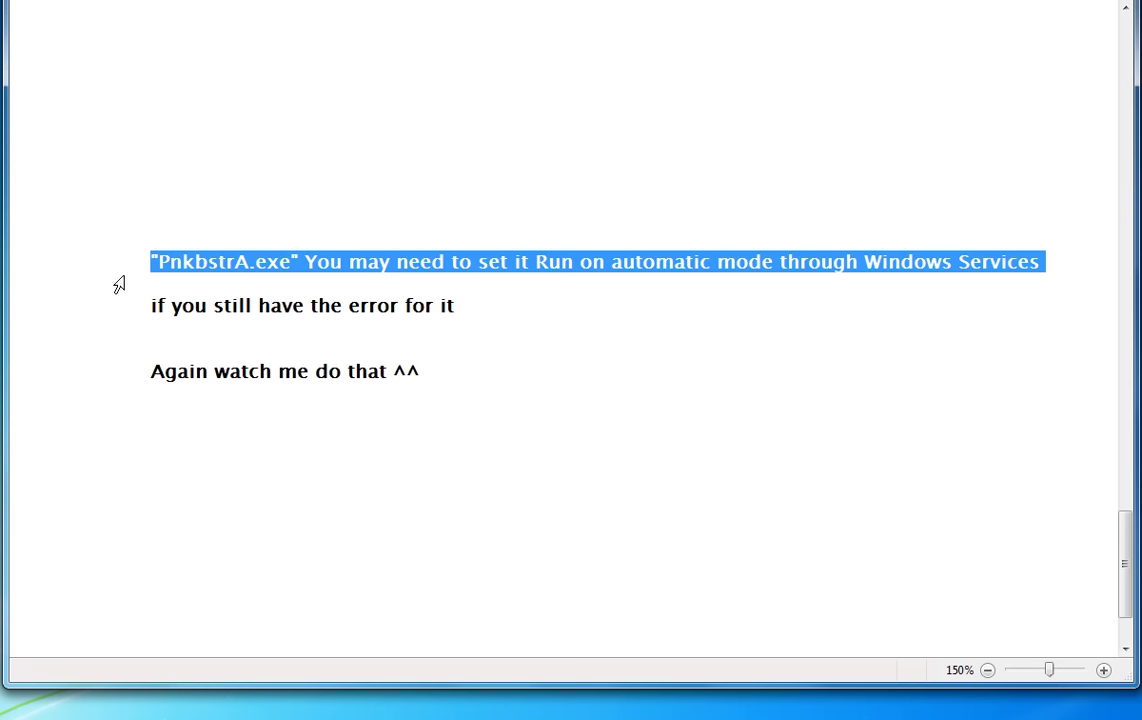
left_click(118, 292)
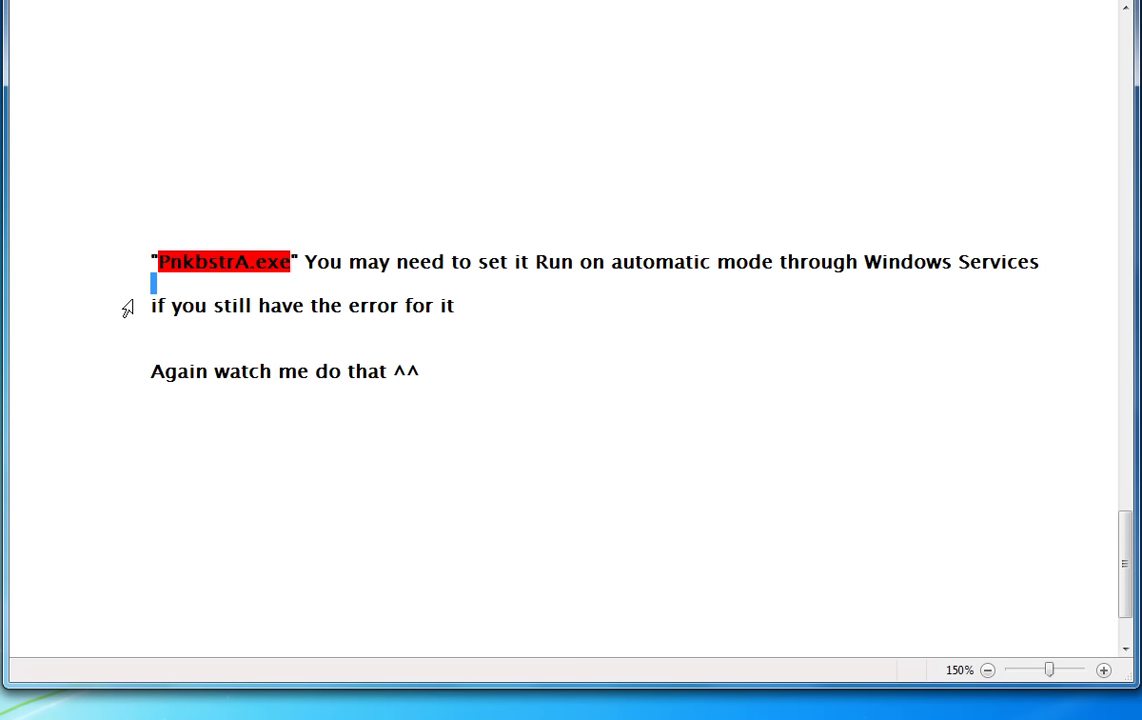
left_click(126, 316)
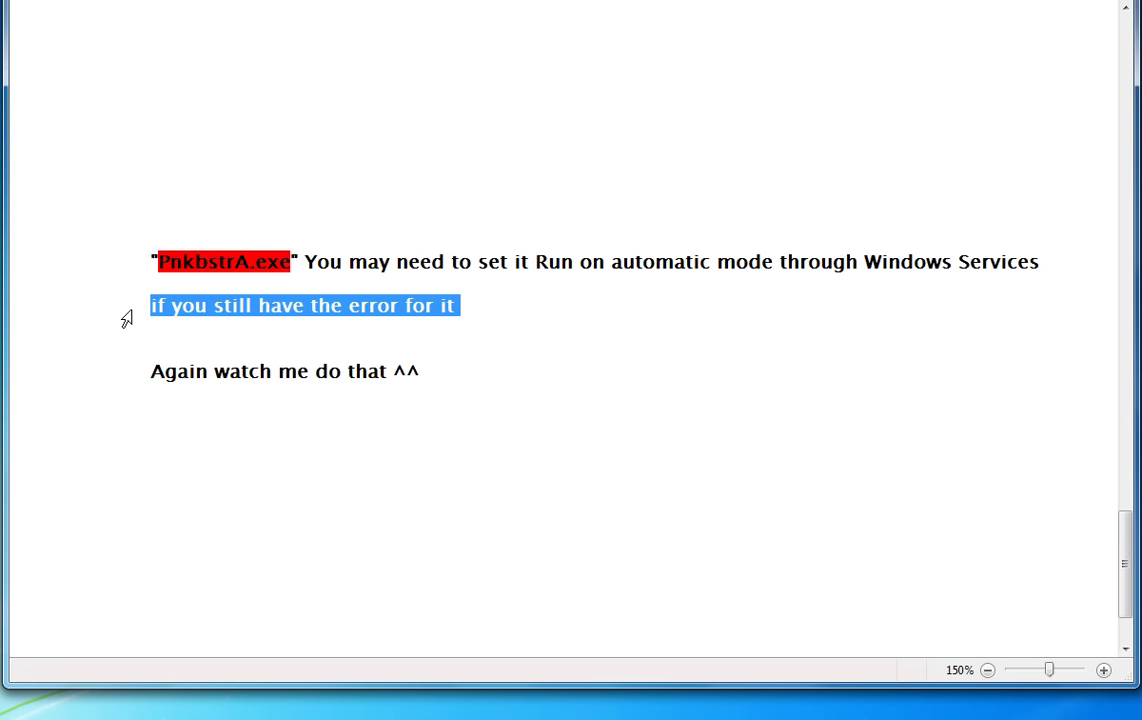
left_click(127, 373)
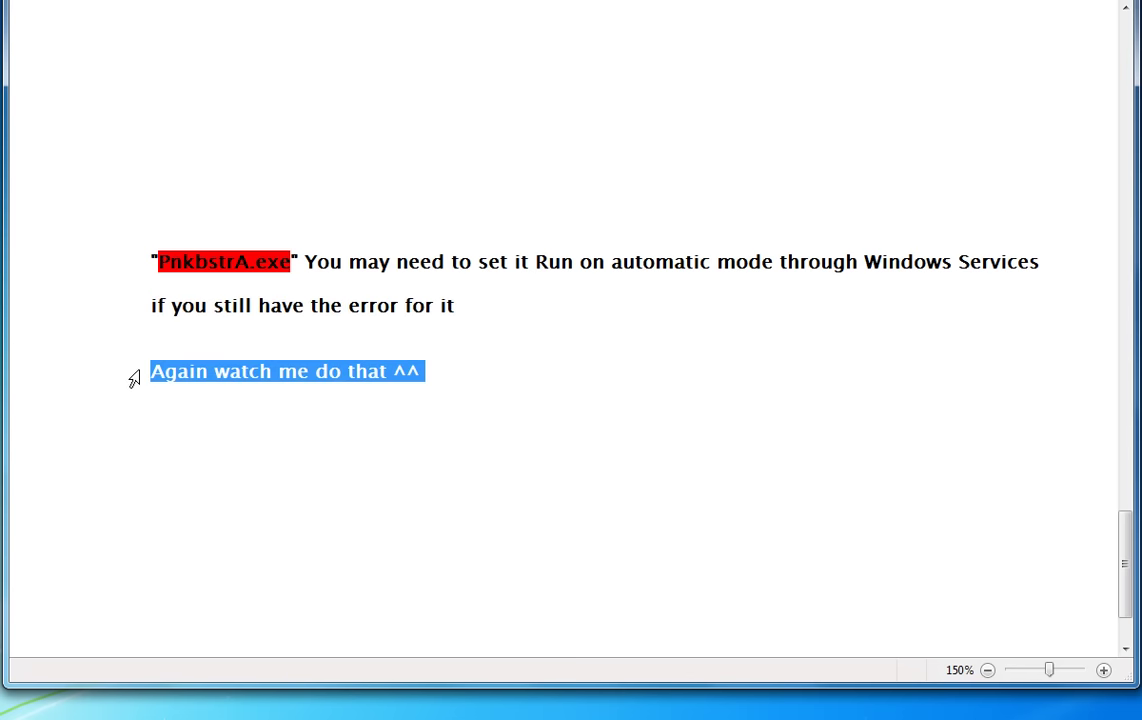
double_click(222, 263)
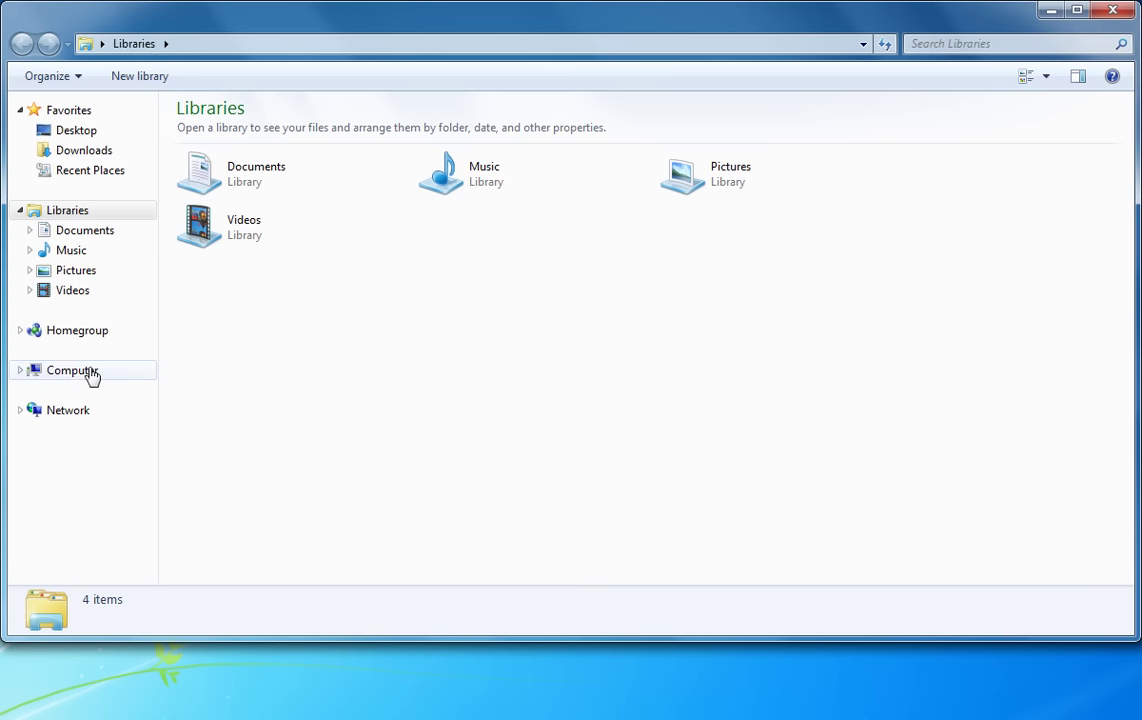
Step: Open the computer's management console from Windows Explorer and display its Services list
right_click(70, 377)
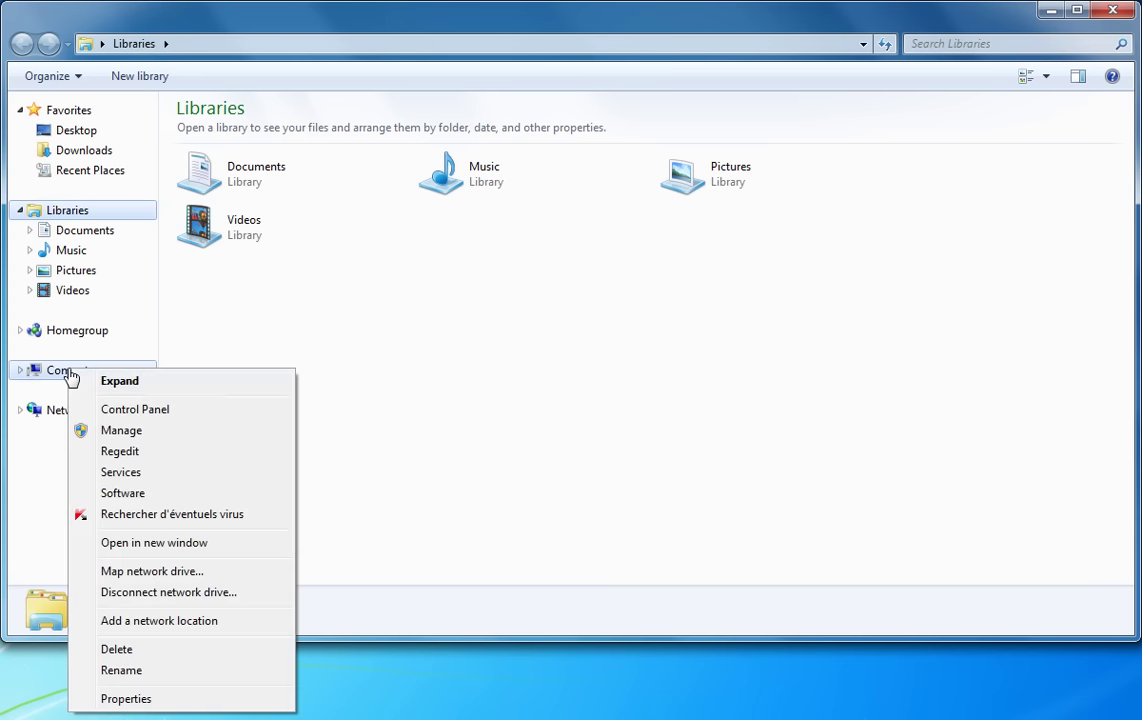
left_click(134, 436)
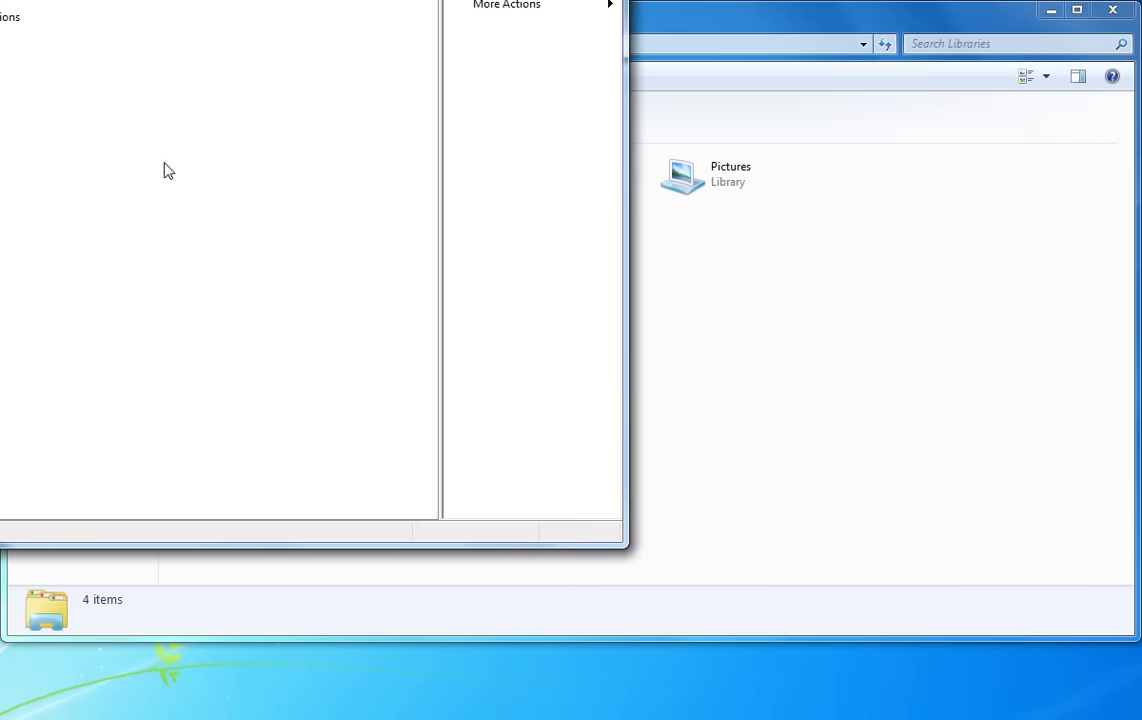
left_click_drag(153, 0, 508, 45)
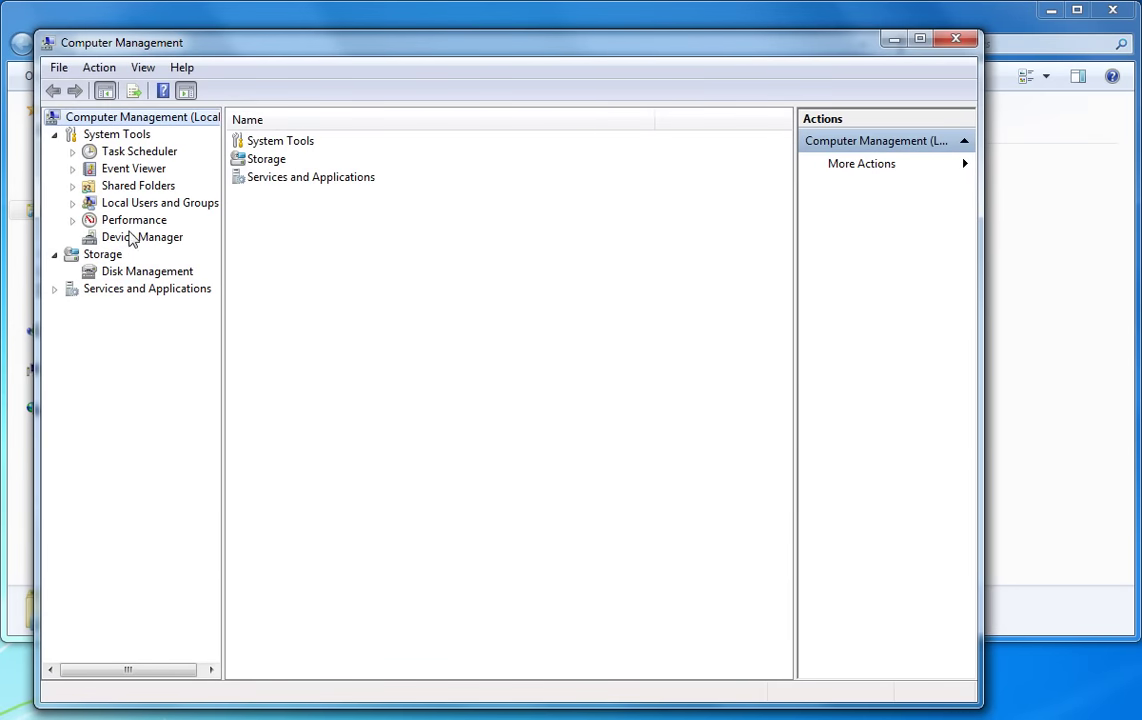
left_click(56, 290)
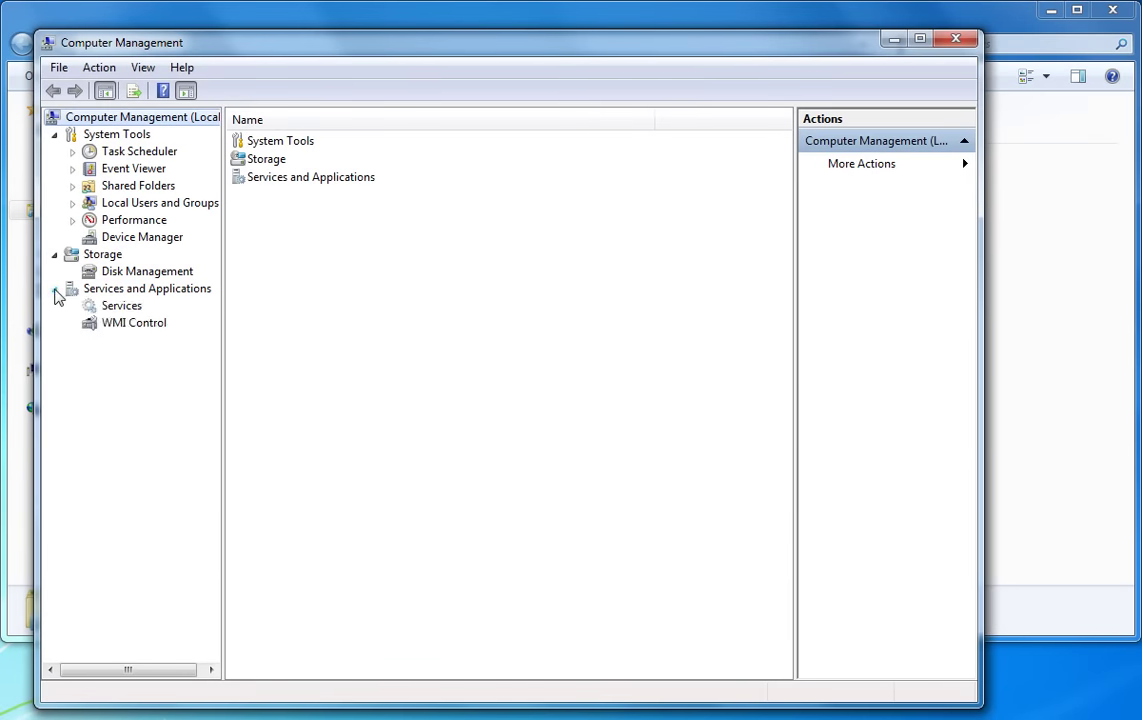
left_click(109, 306)
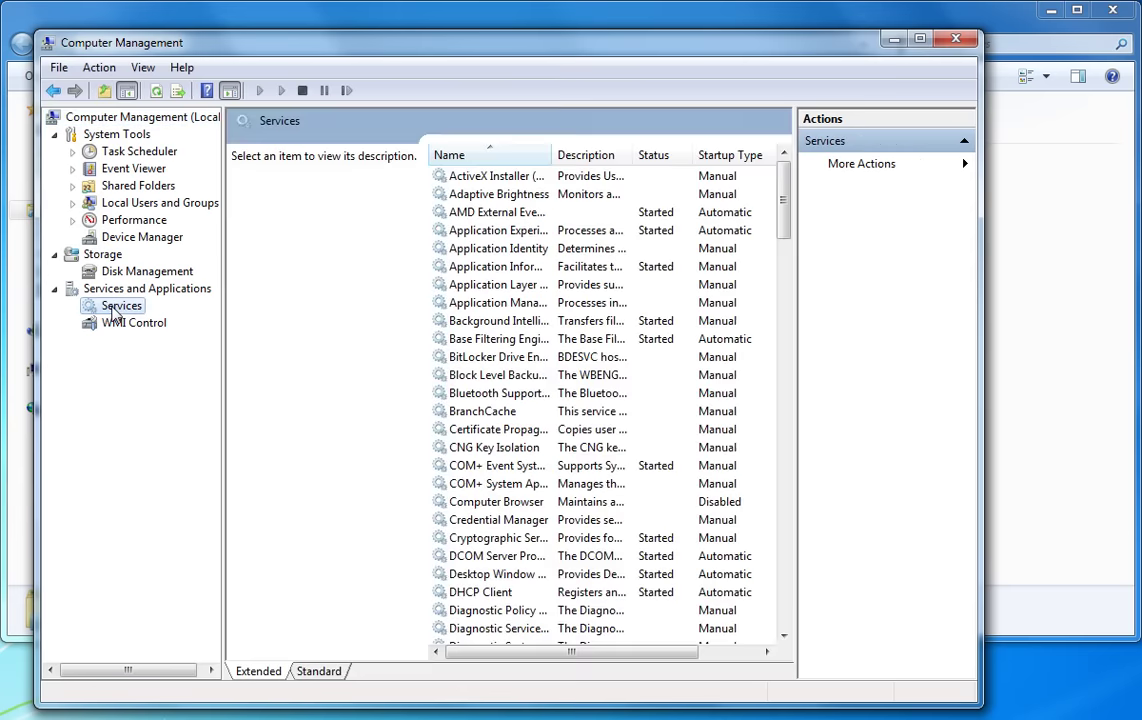
Step: Find the PnkBstrA service in the list and open its properties
left_click(497, 338)
scroll(500, 346, "down", 1)
scroll(503, 347, "down", 20)
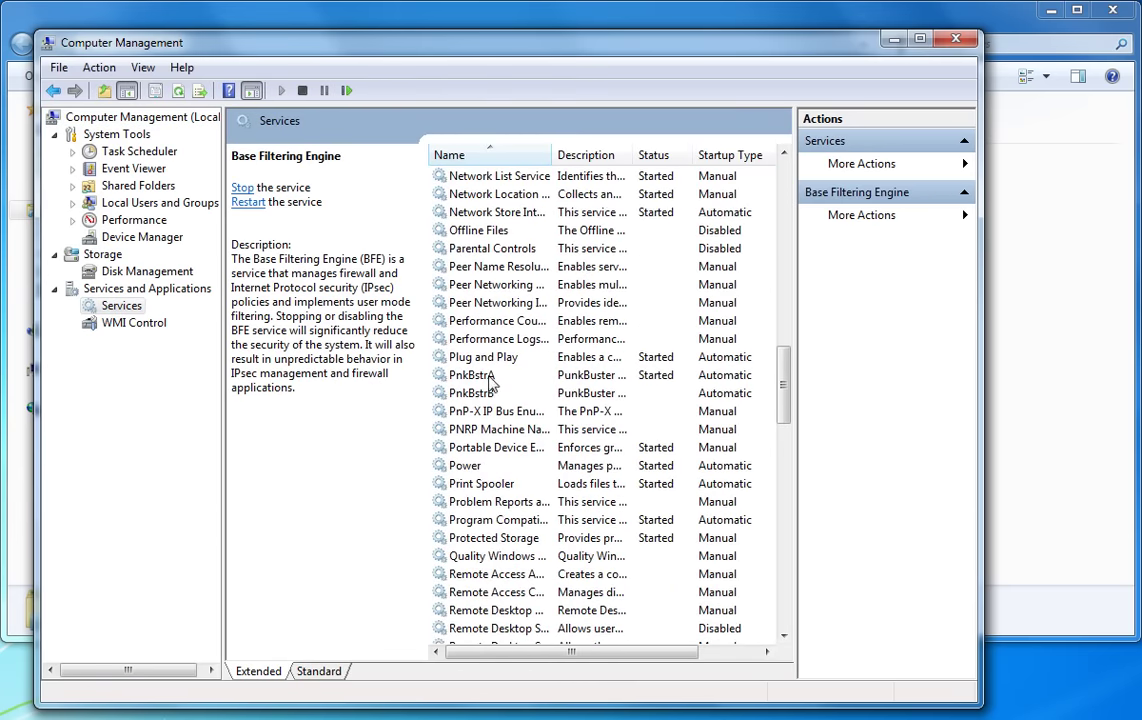
left_click(480, 376)
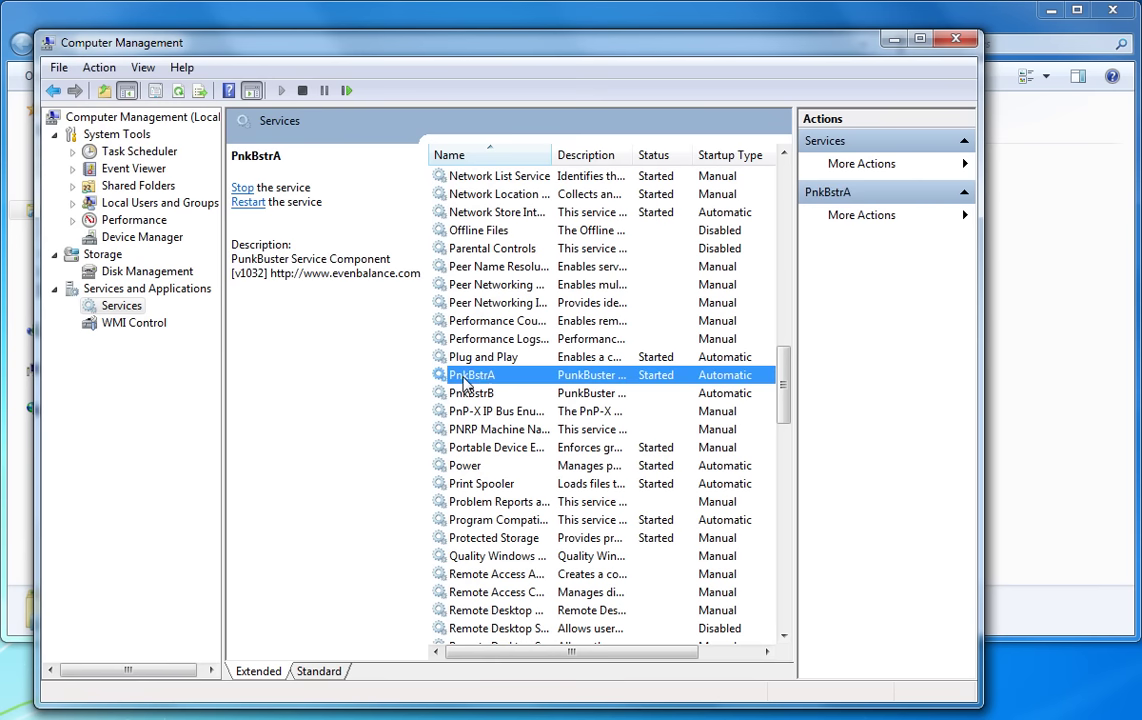
right_click(482, 380)
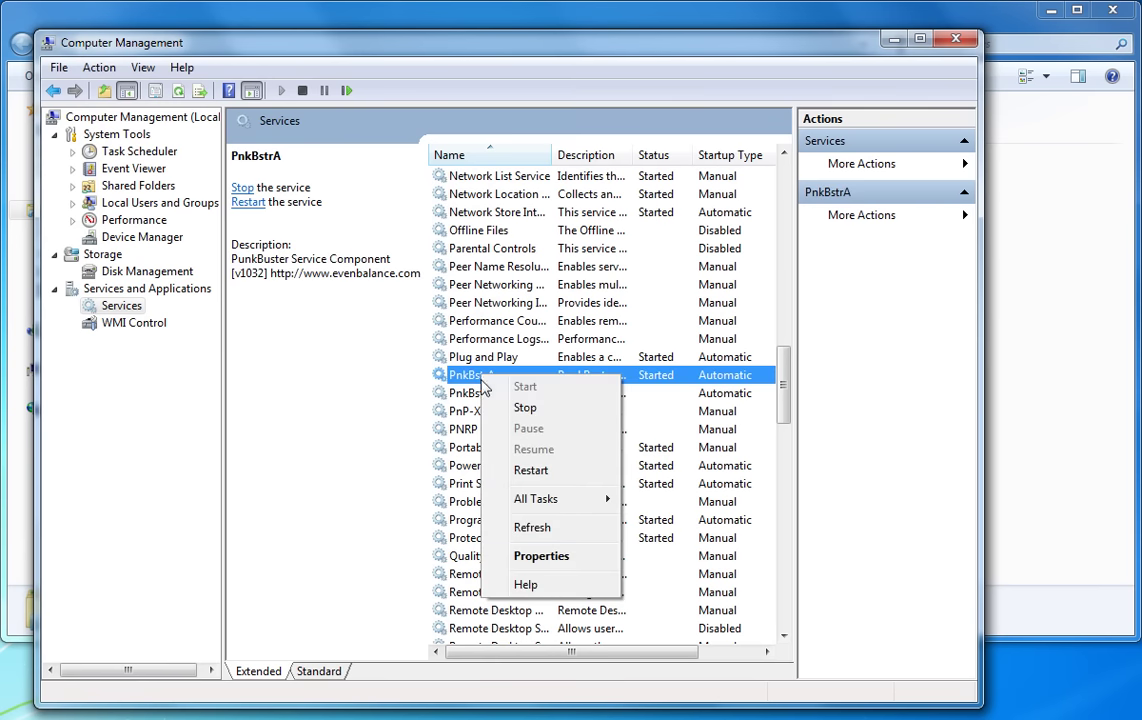
left_click(518, 560)
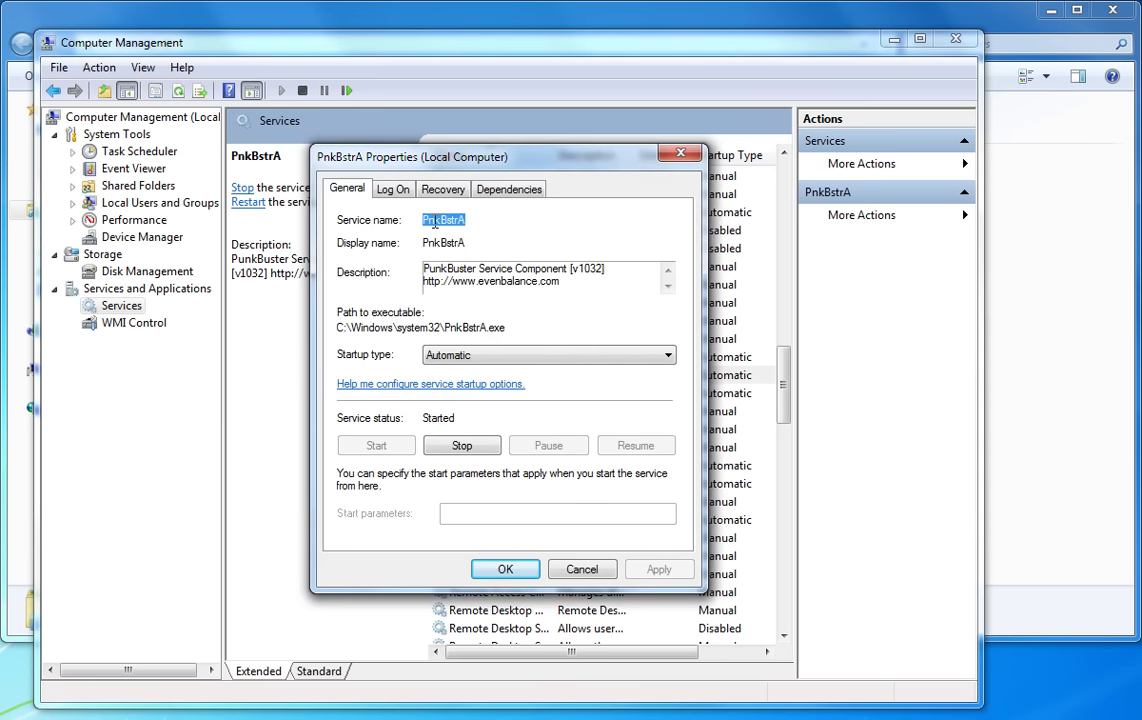
Step: Set PnkBstrA to Automatic startup, logging on as Local System with desktop interaction allowed, apply the settings, and close Computer Management
left_click(492, 357)
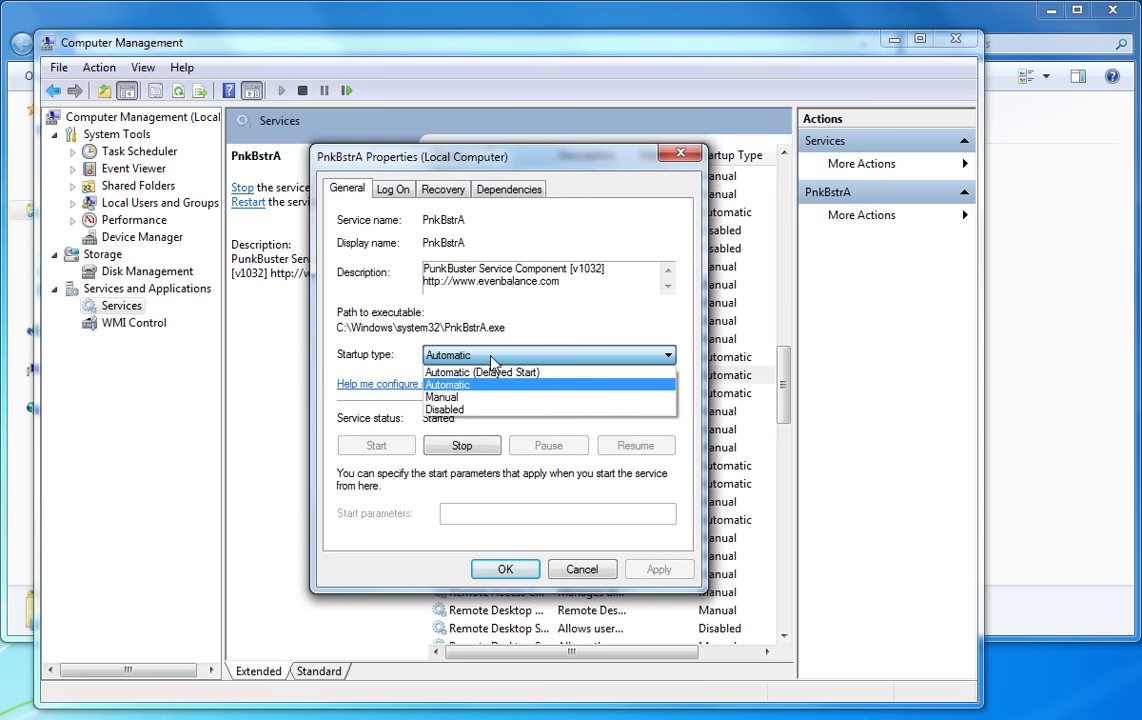
left_click(447, 385)
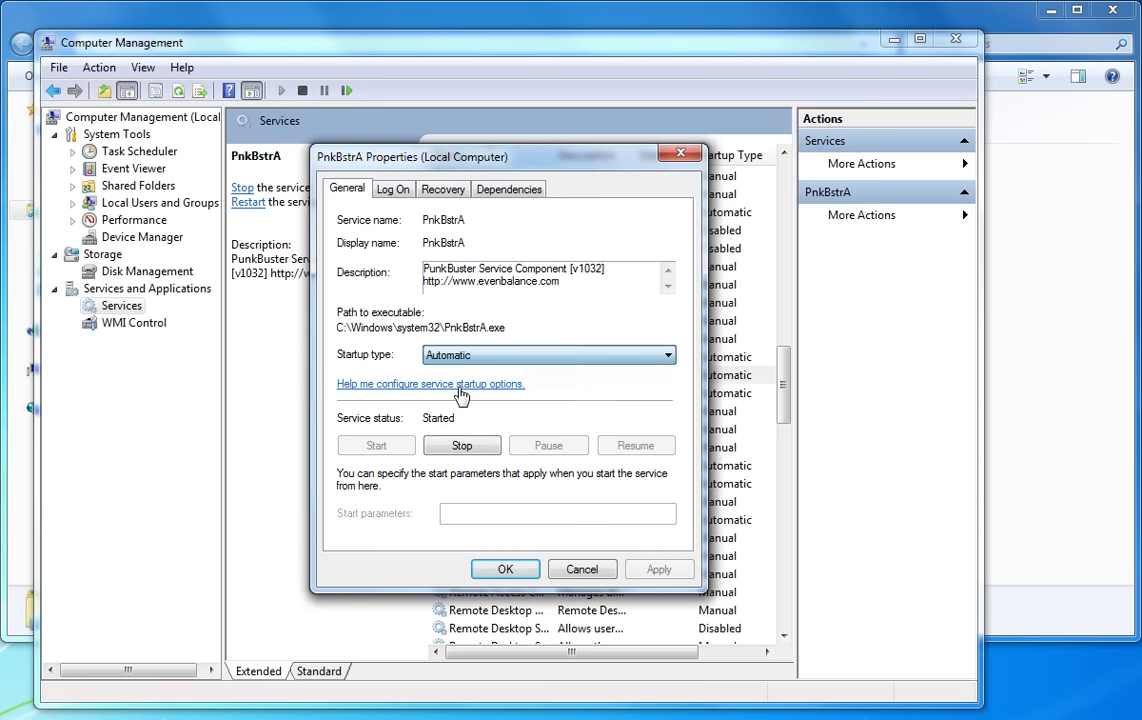
left_click(395, 192)
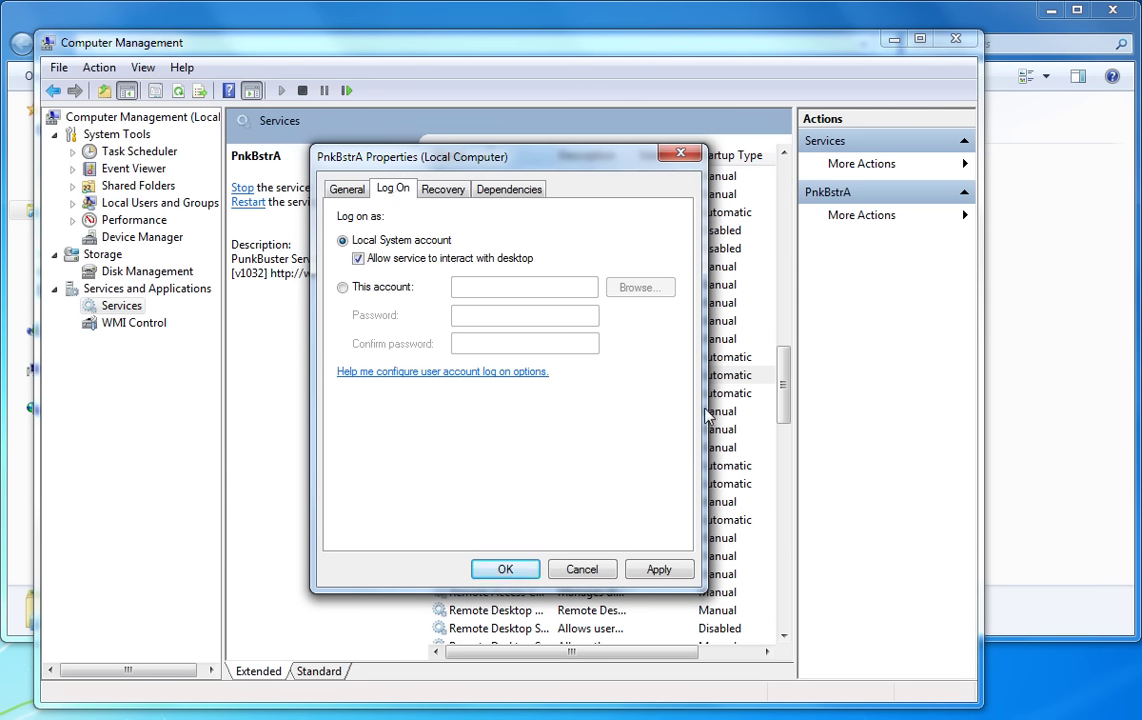
left_click(652, 569)
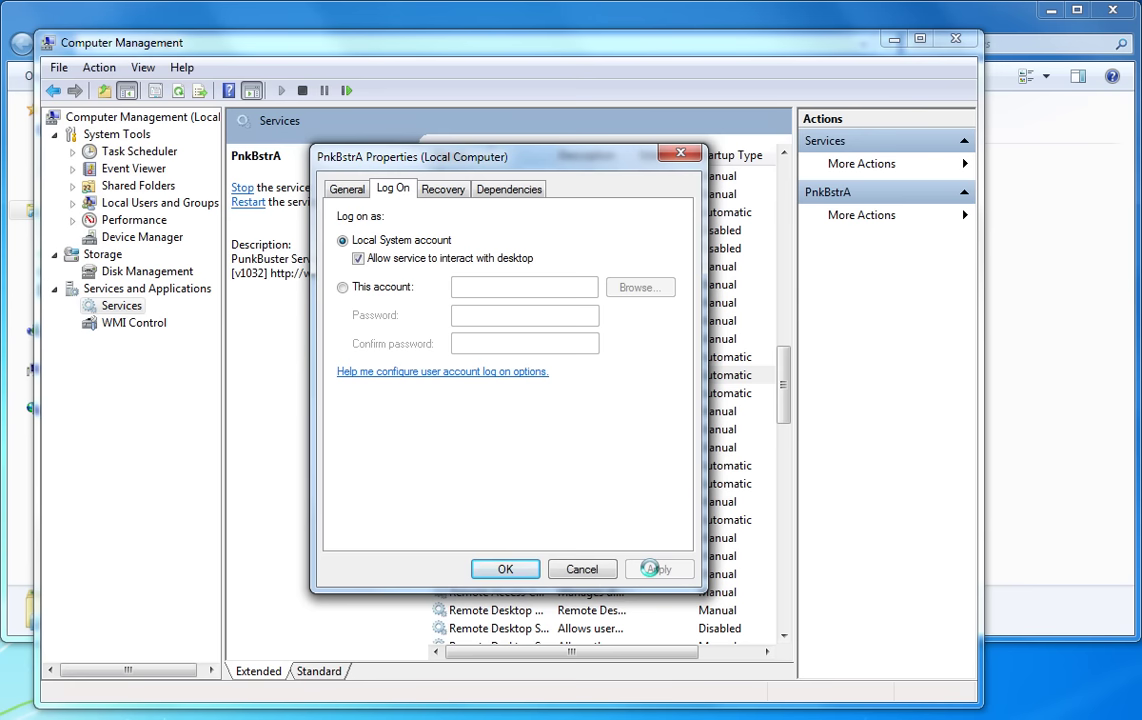
left_click(507, 570)
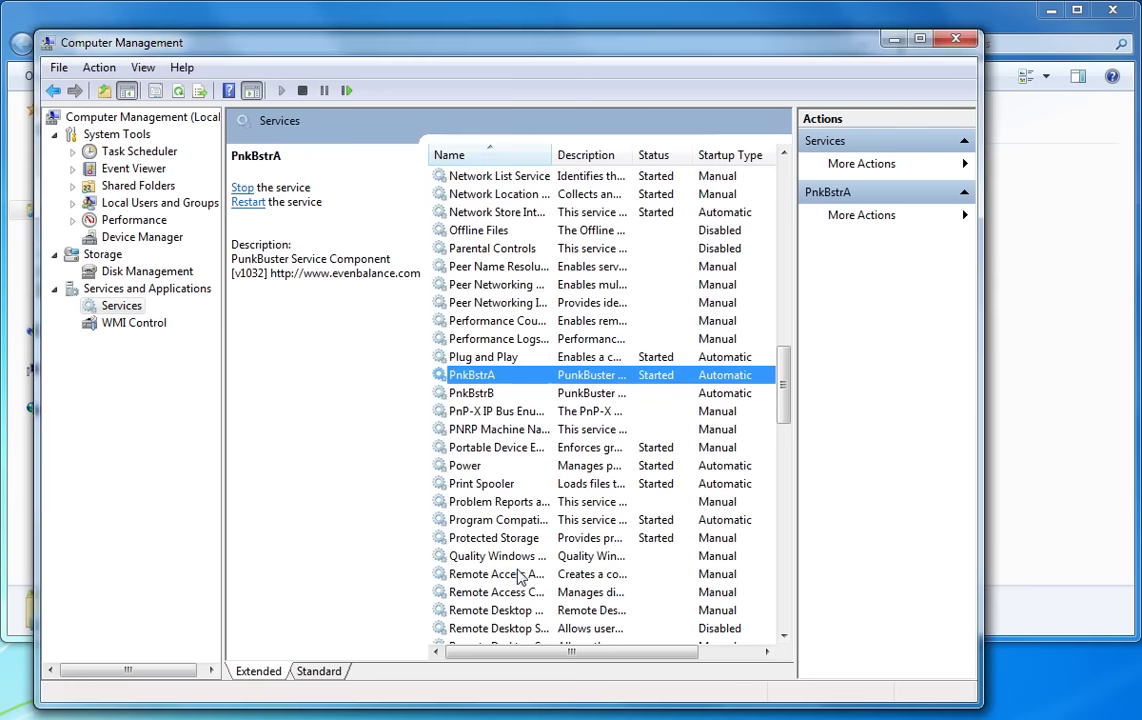
left_click(956, 39)
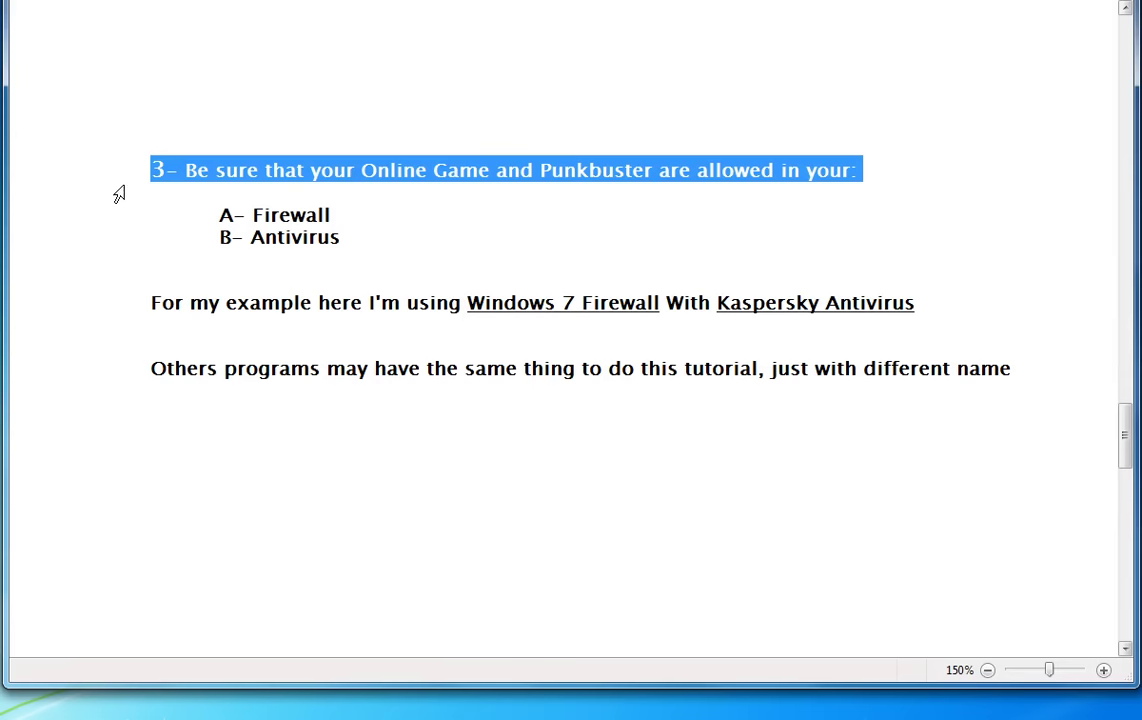
Step: Read the third instruction on allowing the online game and PunkBuster in the firewall and antivirus, including the example programs used
double_click(286, 215)
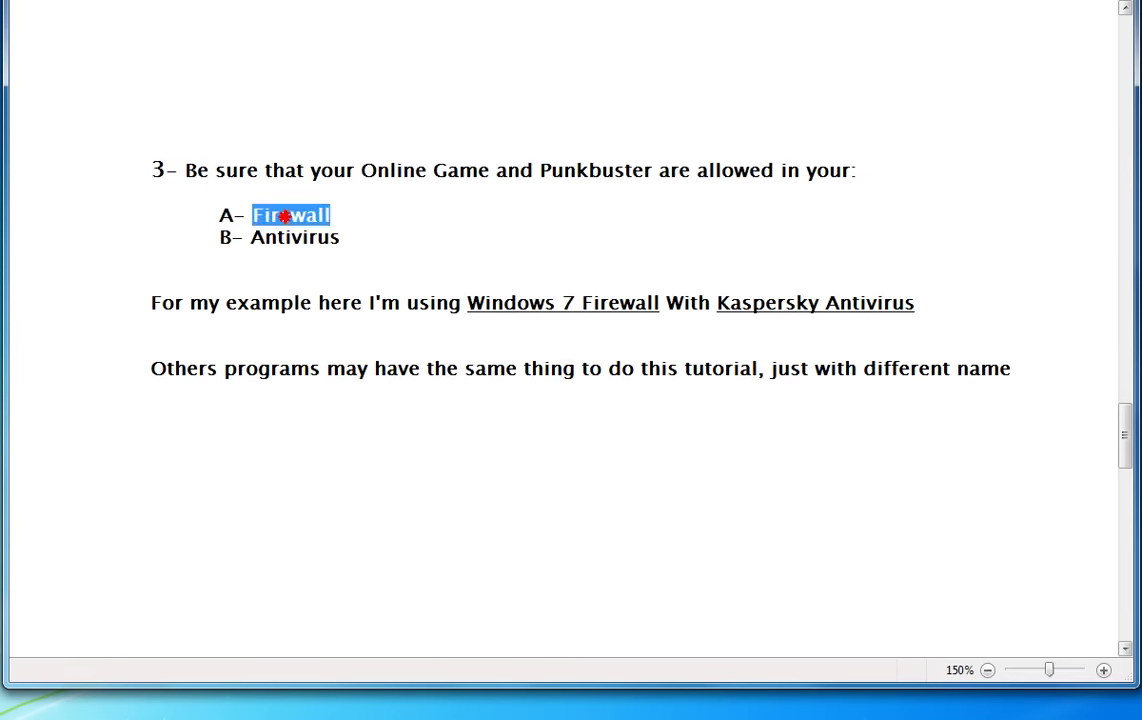
double_click(286, 240)
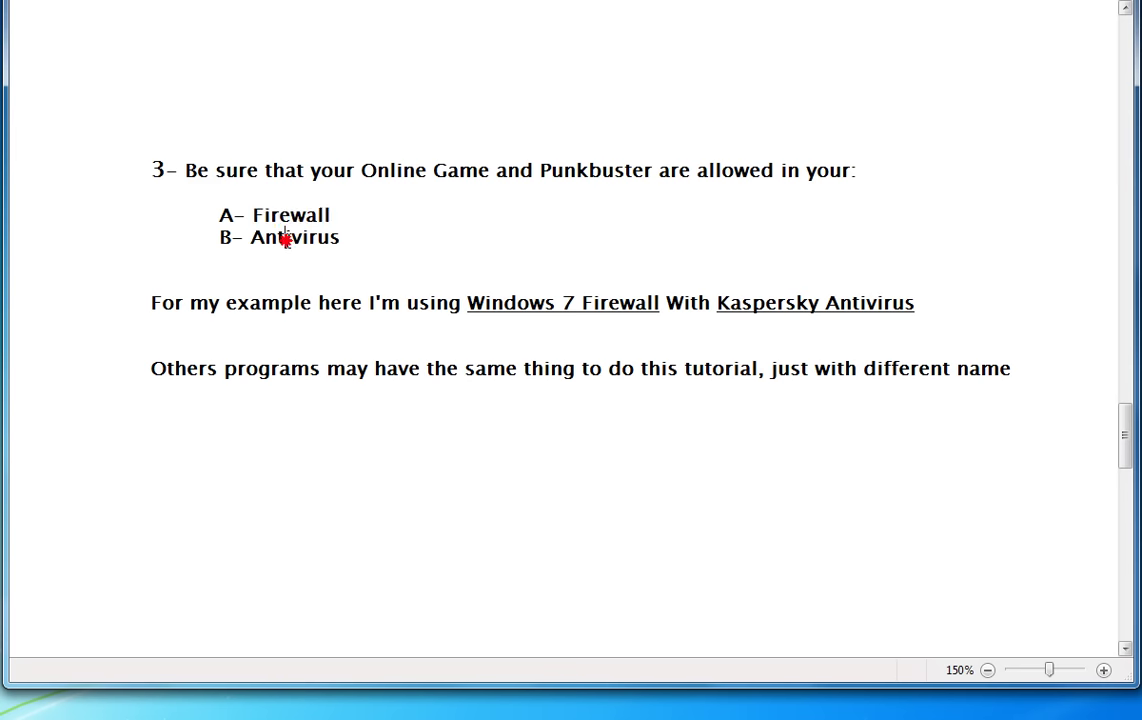
left_click(124, 322)
left_click(128, 314)
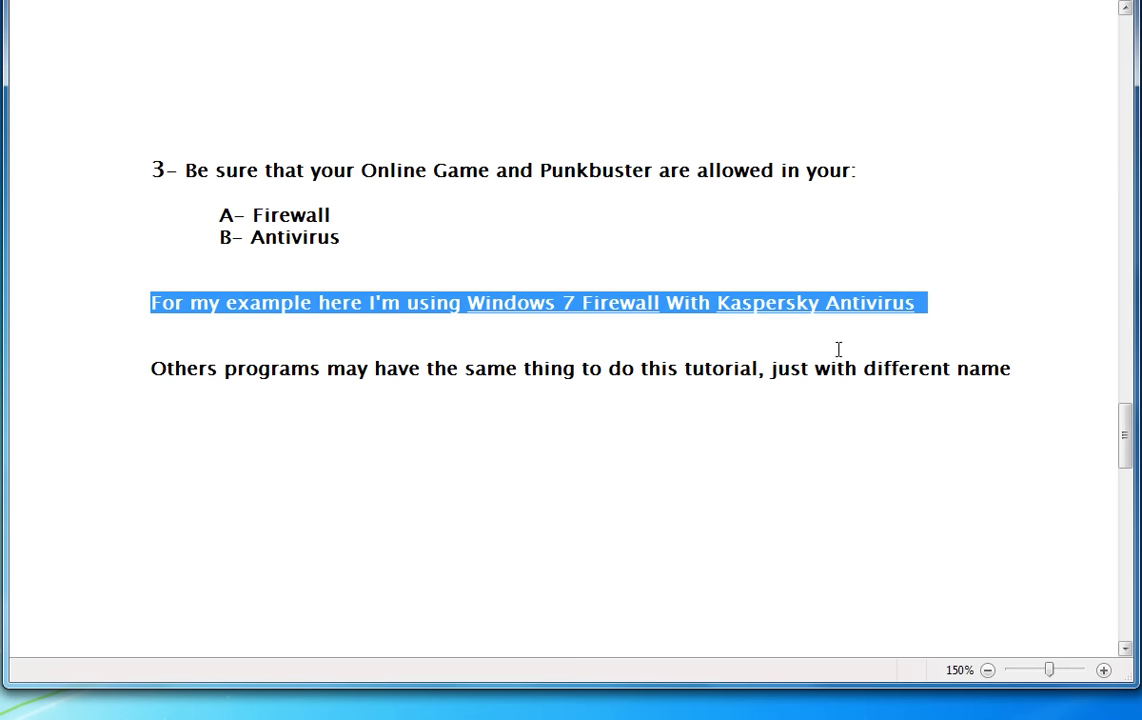
left_click(137, 380)
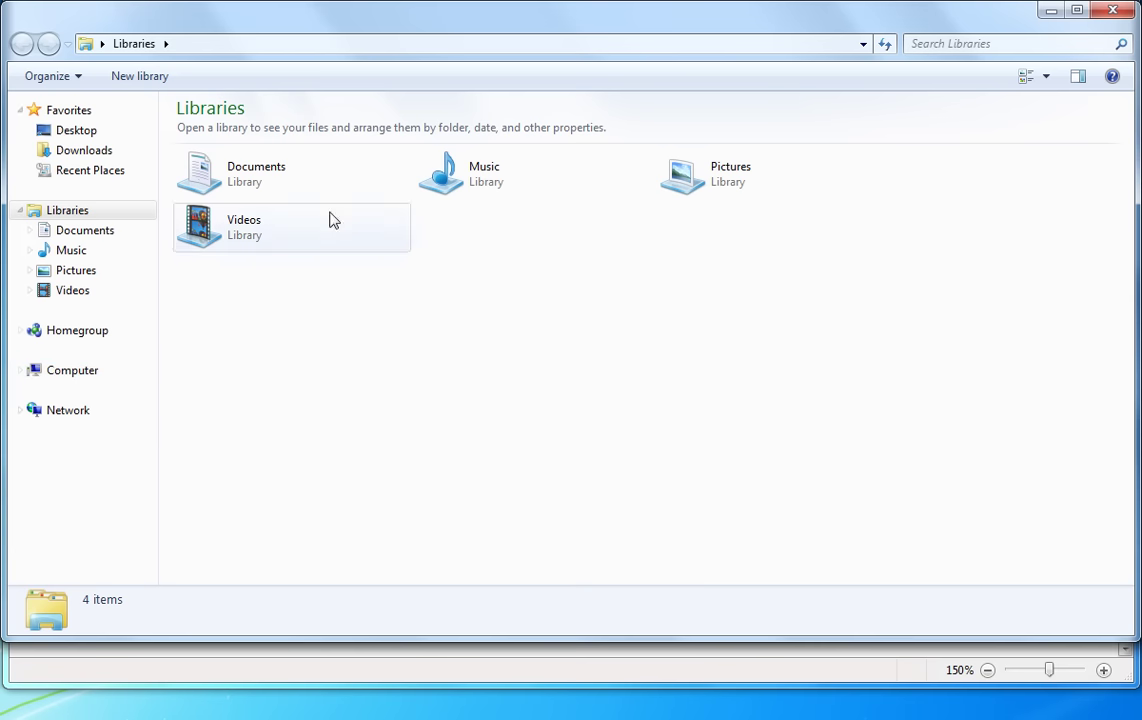
Step: Open Windows Firewall's allowed programs list through the Control Panel and unlock its settings for changes
left_click(78, 375)
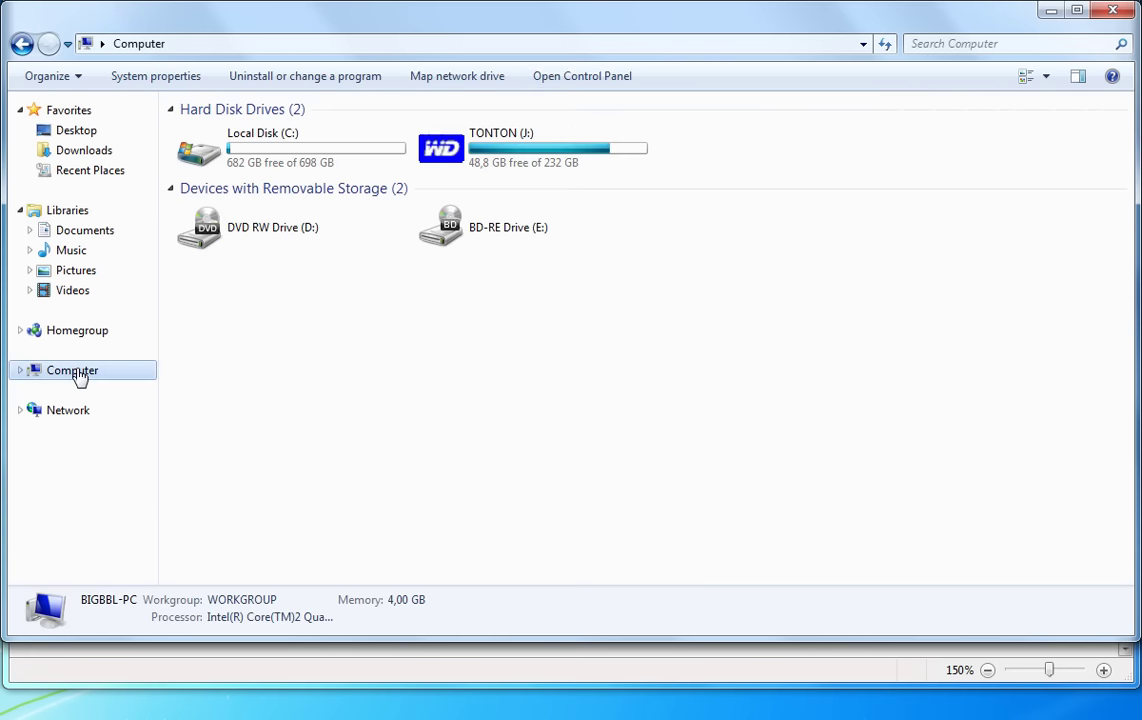
left_click(565, 80)
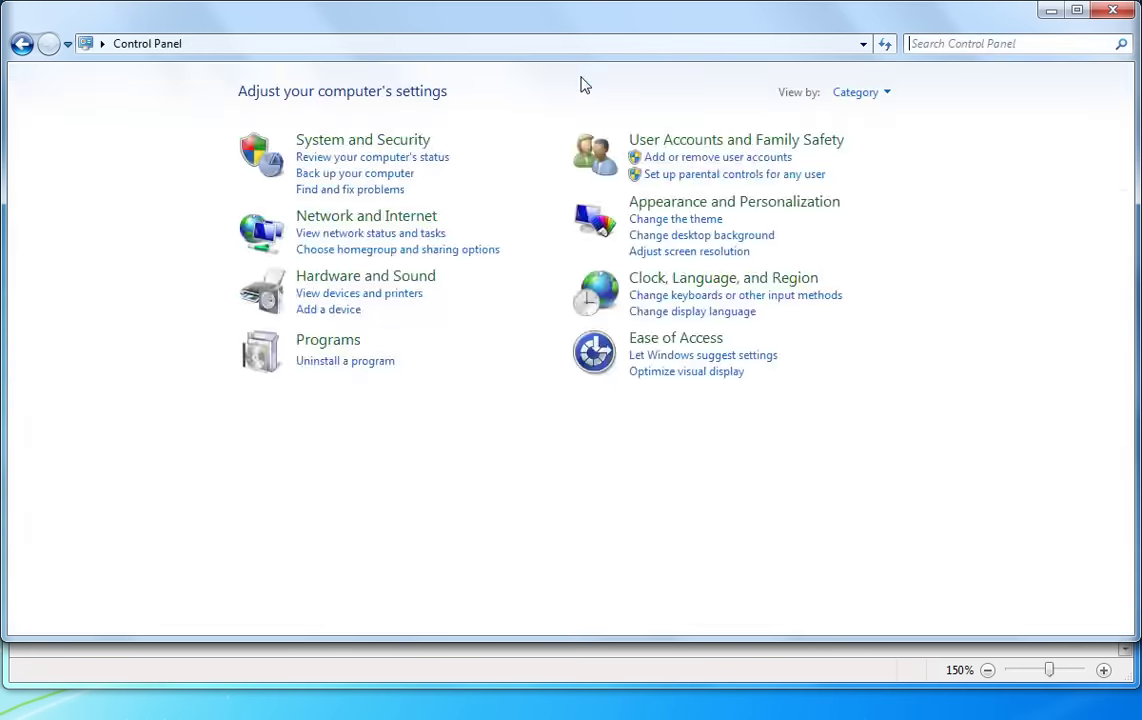
left_click(356, 143)
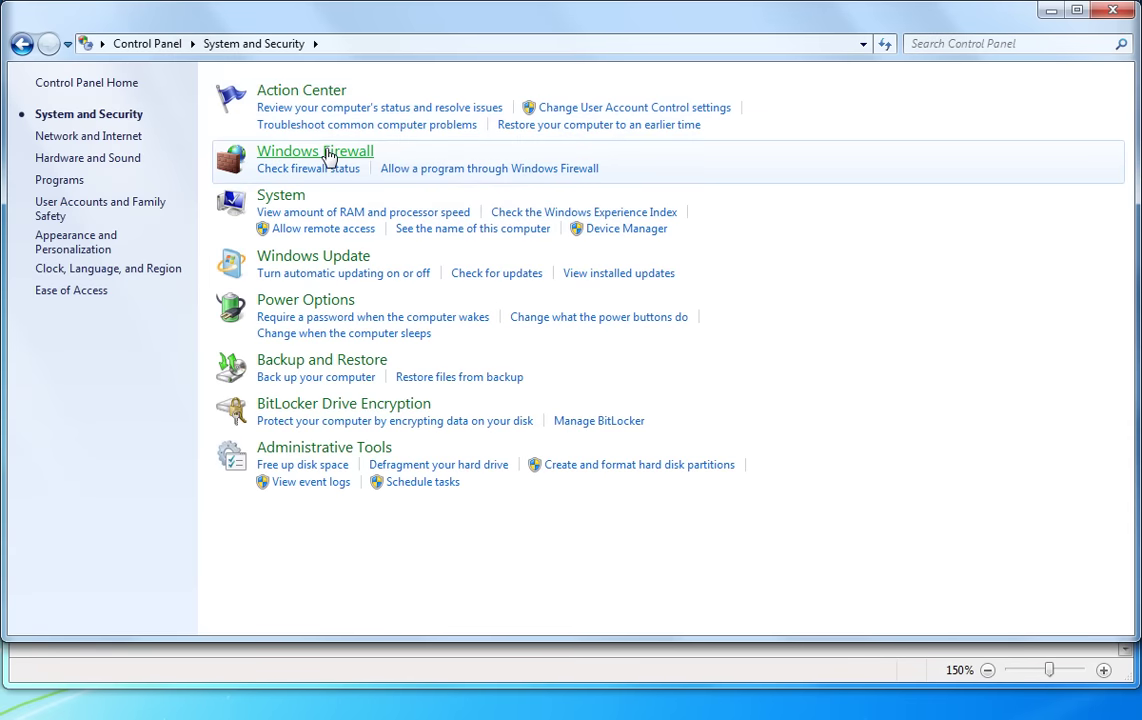
left_click(325, 151)
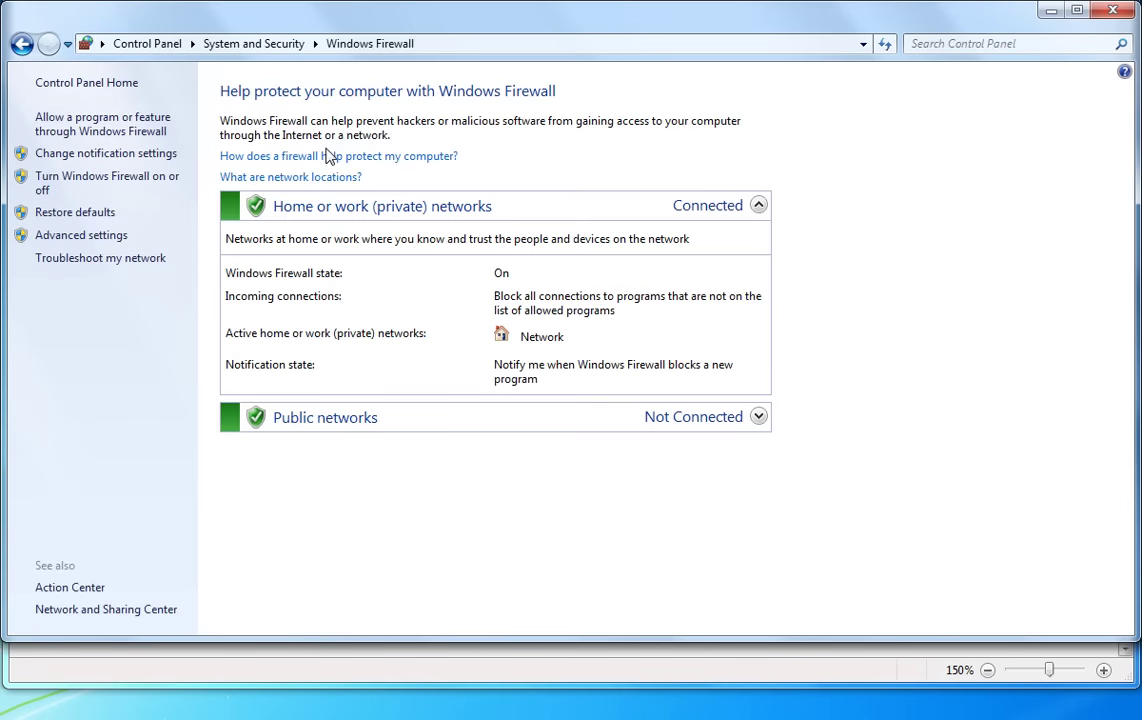
left_click(114, 121)
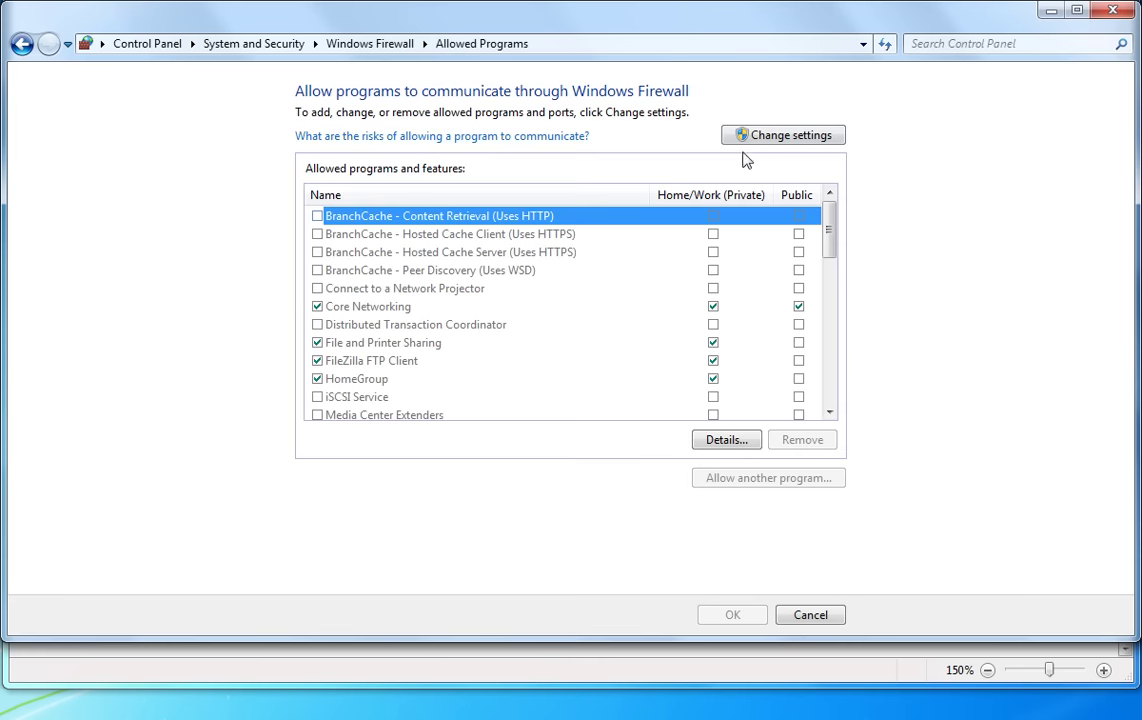
left_click(765, 137)
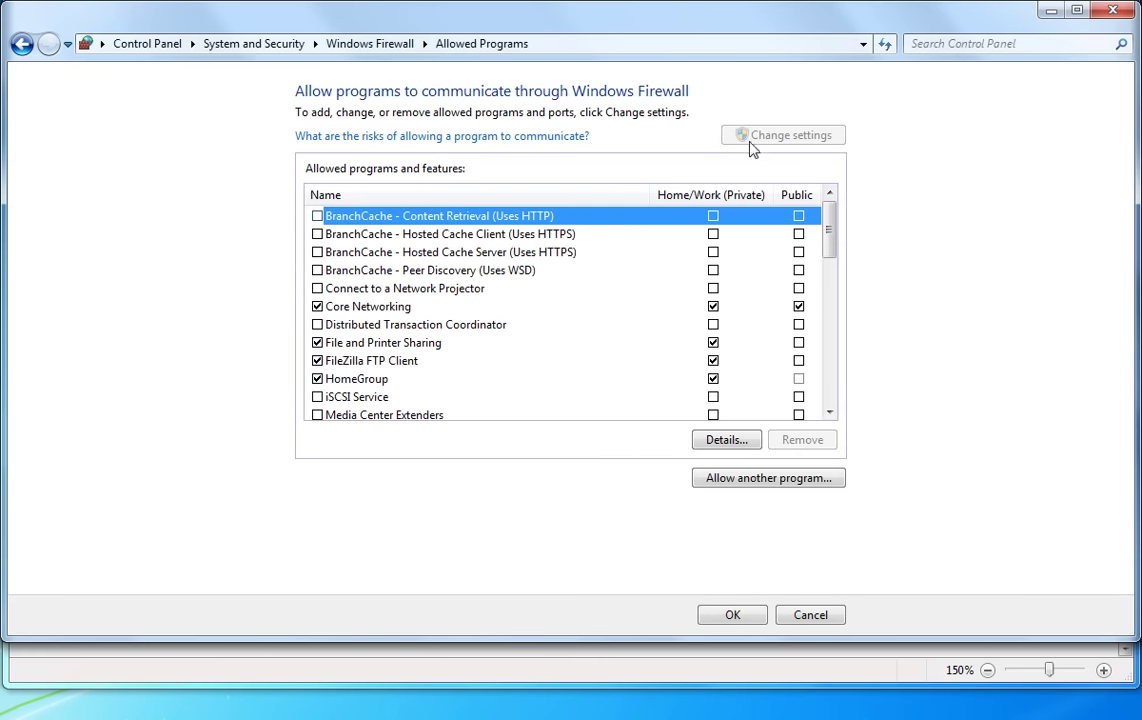
Step: Add the ET application from C:\Program Files (x86)\Wolfenstein - Enemy Territory to the firewall's allowed programs
left_click(770, 480)
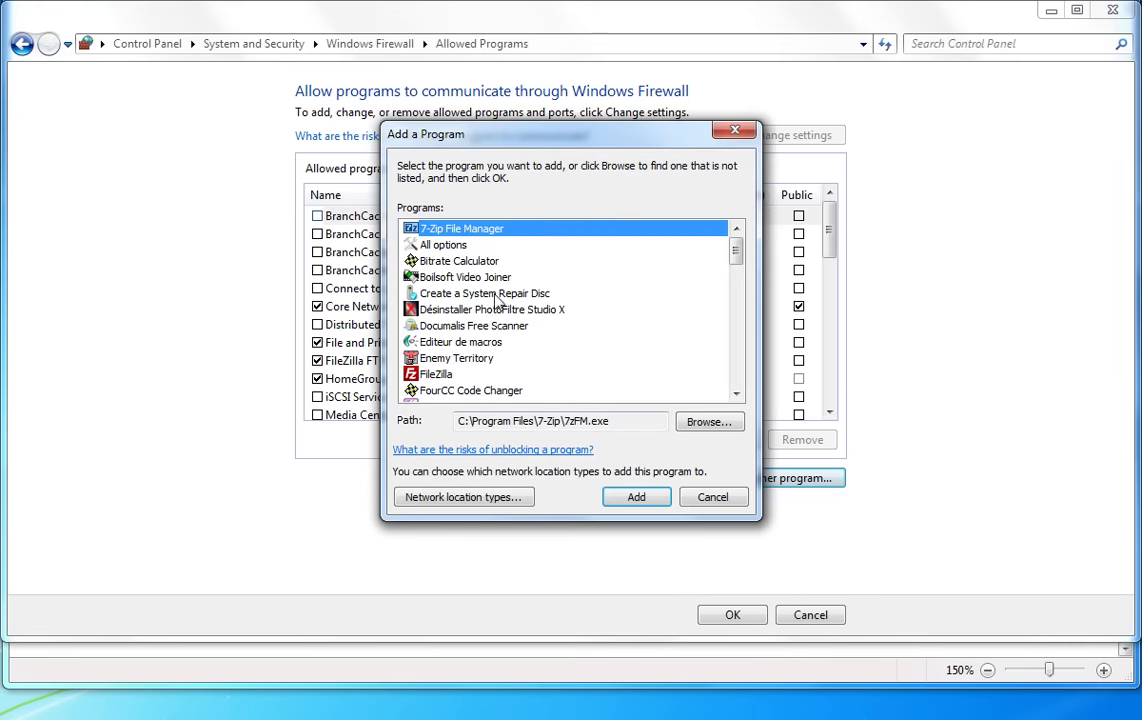
left_click(424, 359)
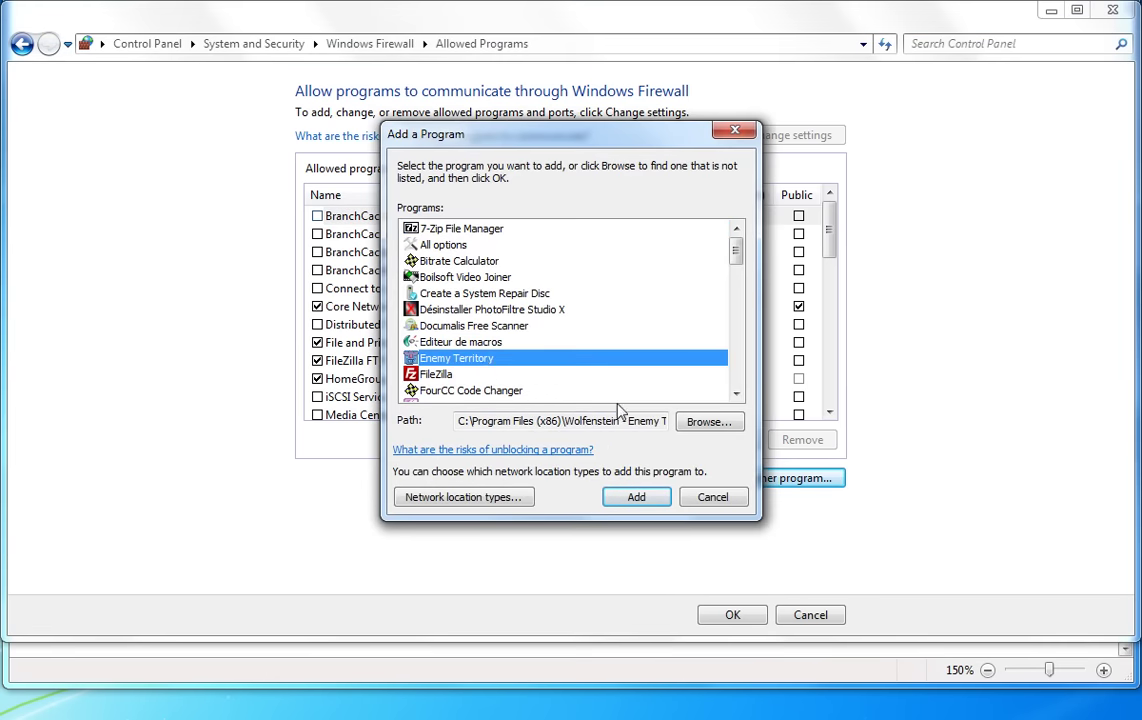
left_click(724, 426)
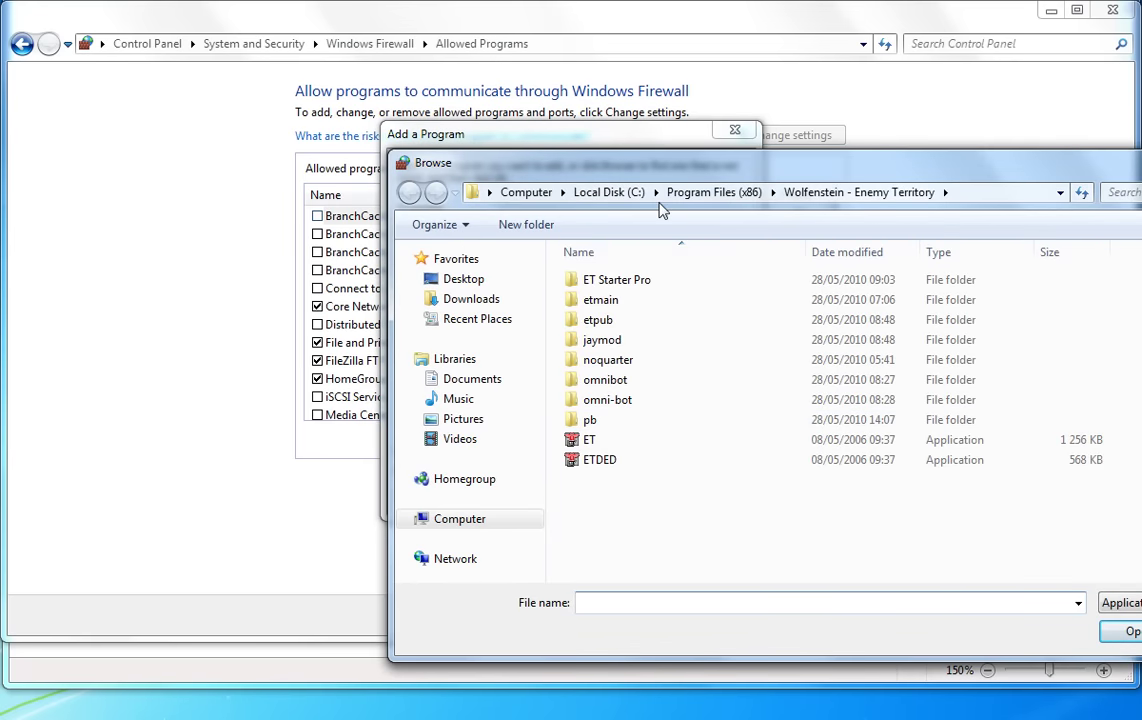
left_click(461, 522)
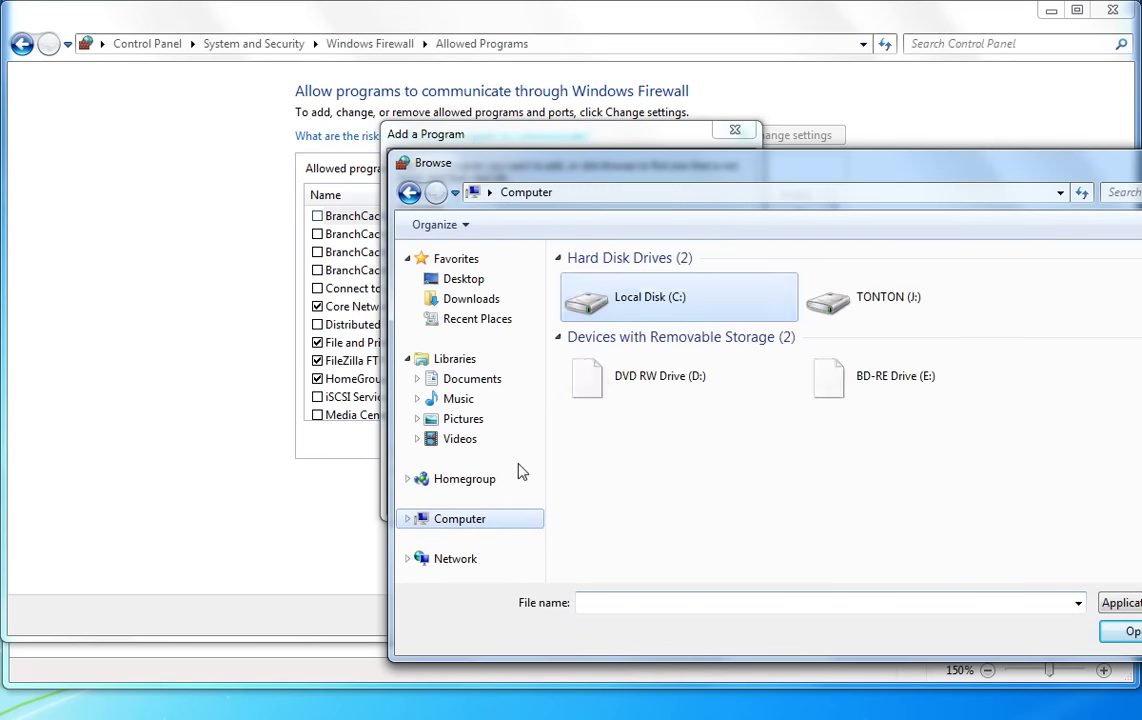
double_click(630, 292)
double_click(640, 302)
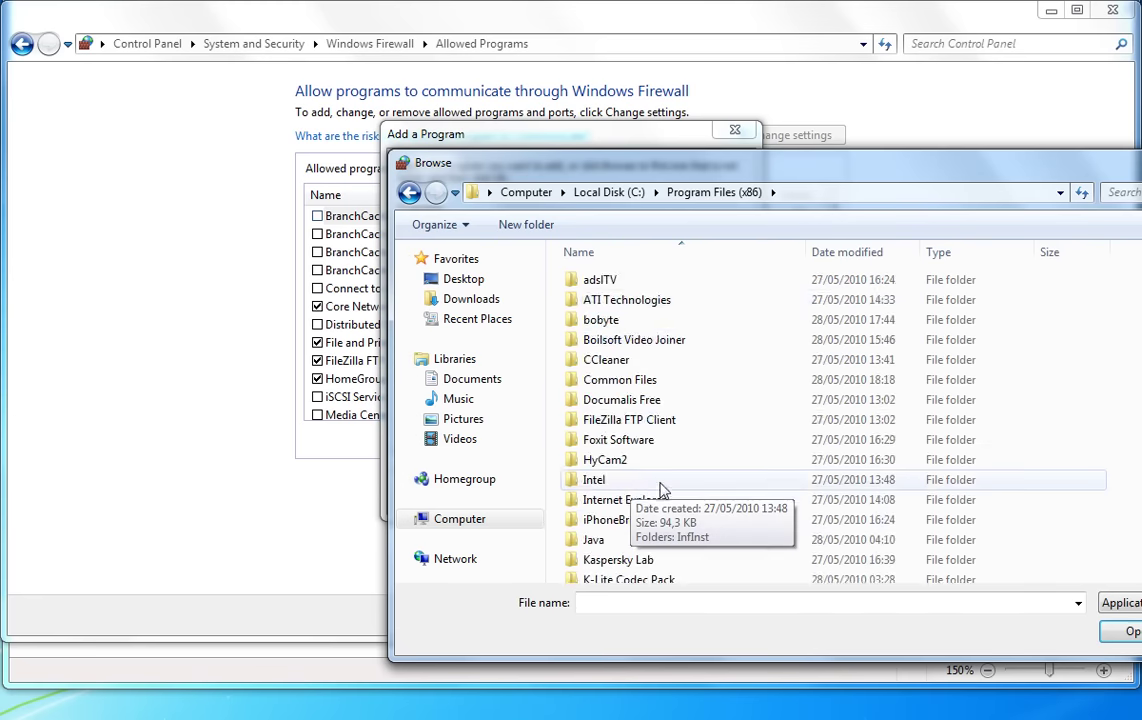
scroll(658, 489, "down", 10)
double_click(652, 557)
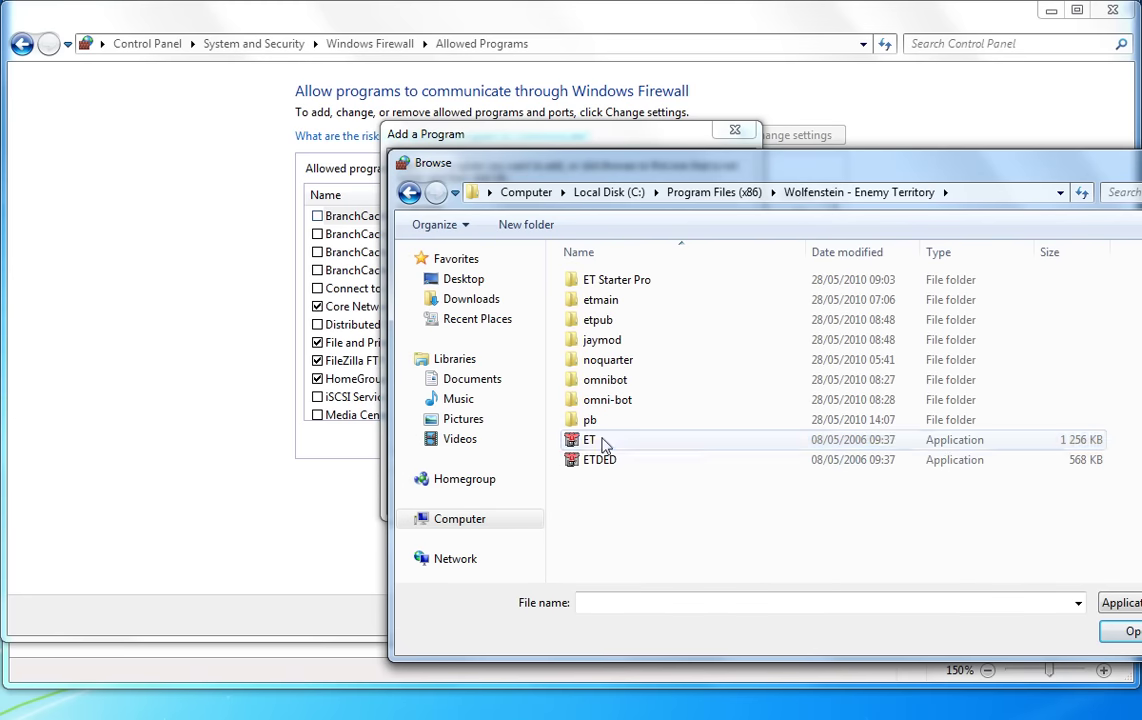
left_click(604, 441)
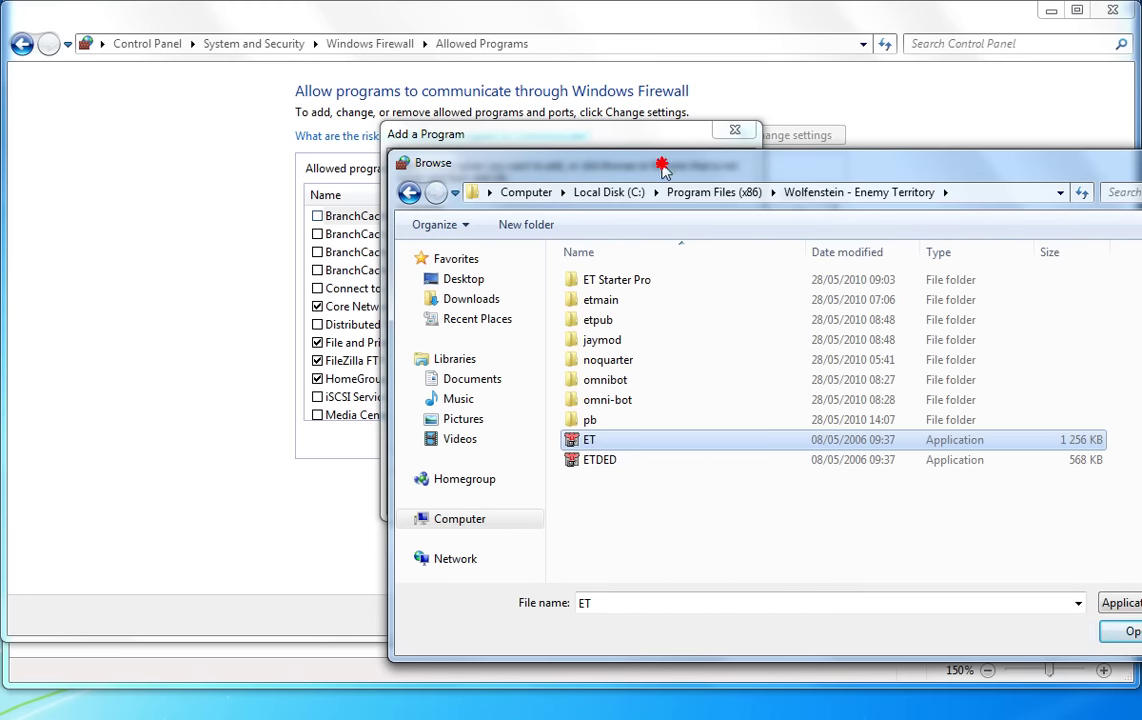
left_click_drag(663, 170, 384, 83)
left_click(850, 545)
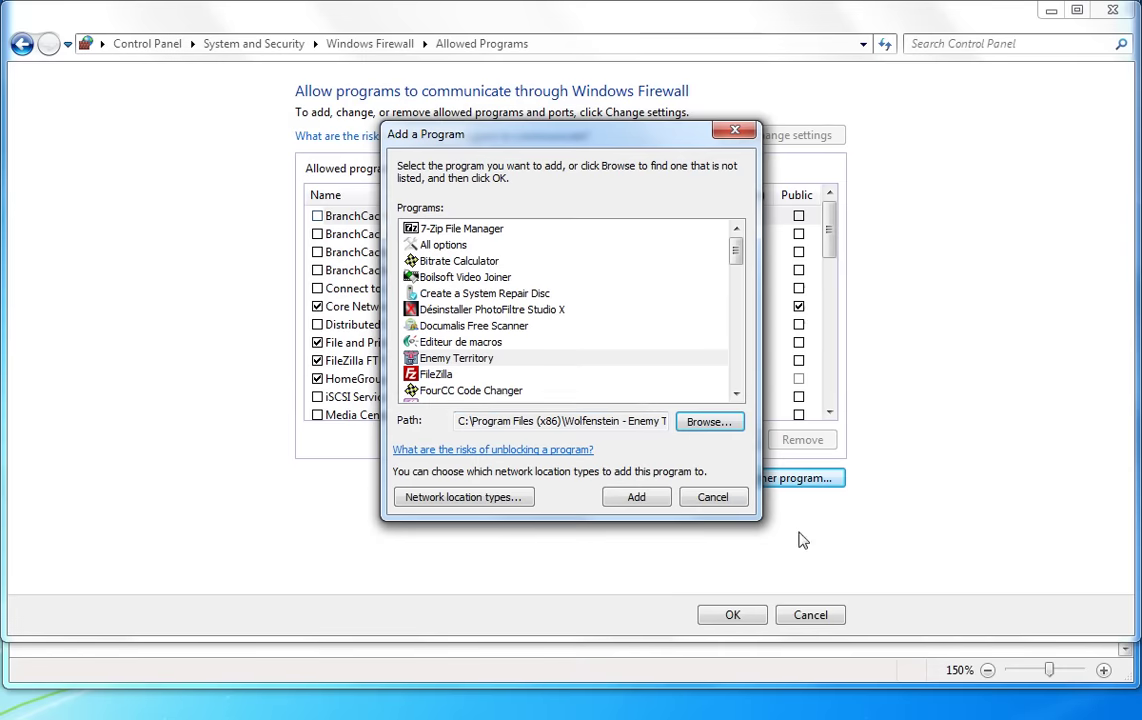
left_click(636, 500)
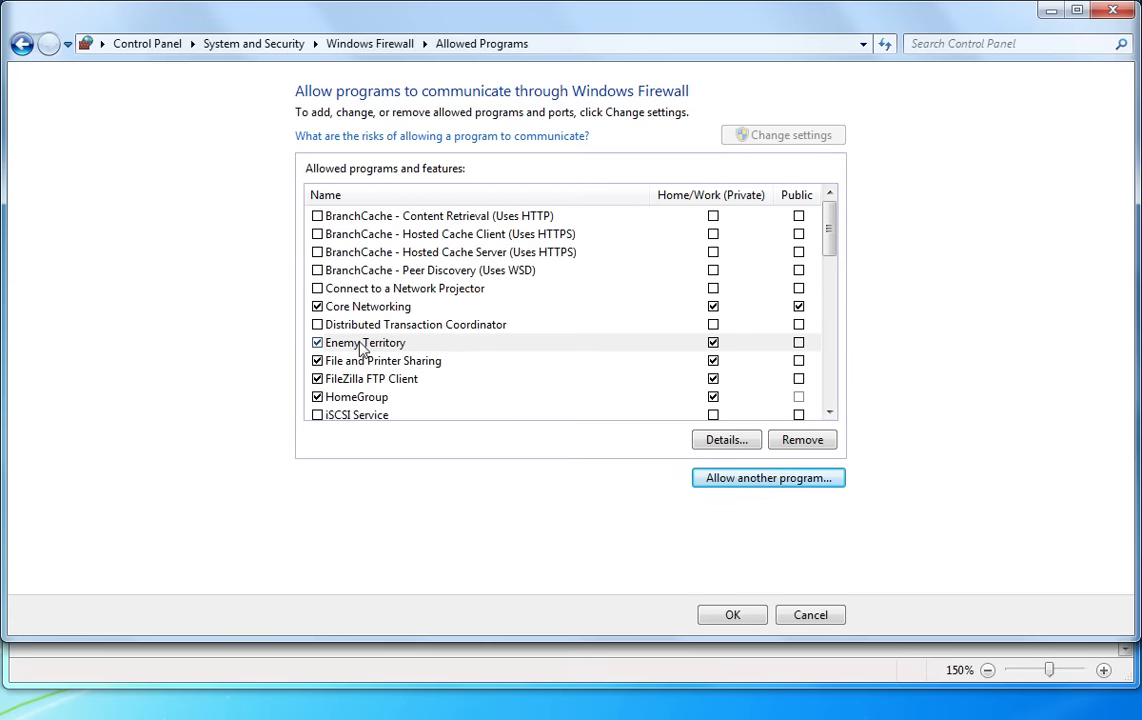
Step: Check the PnkBstrA and PnkBstrB entries in the allowed programs list and save the firewall settings
left_click_drag(834, 229, 834, 287)
left_click(362, 309)
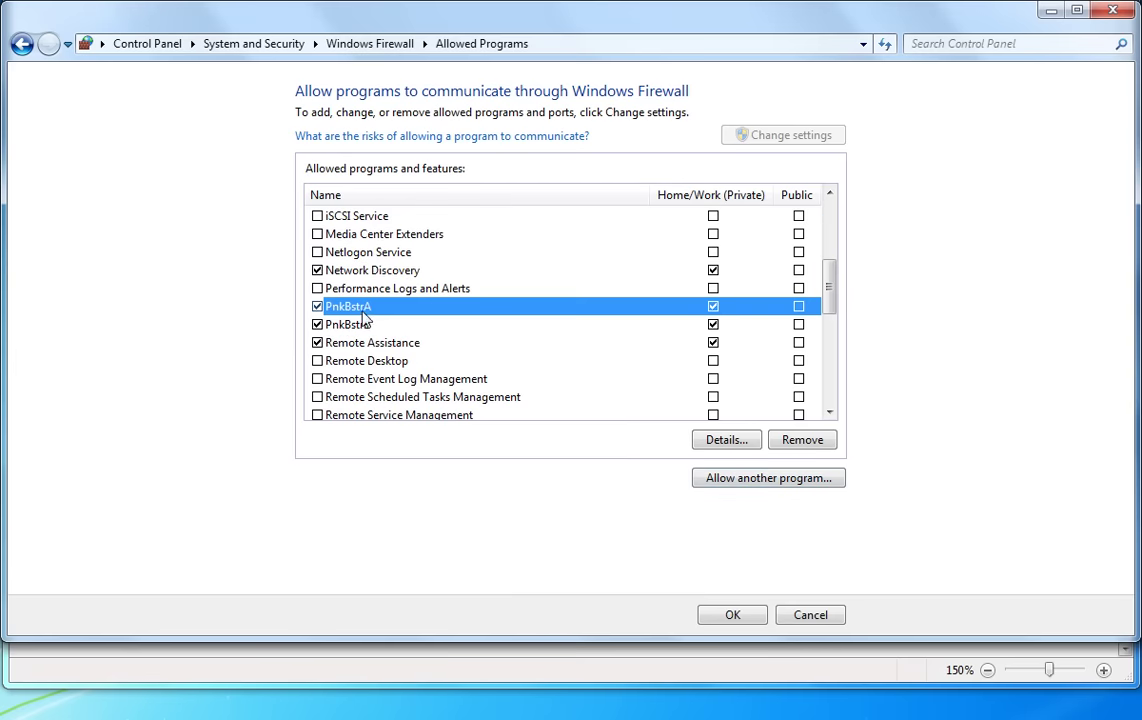
left_click(365, 326)
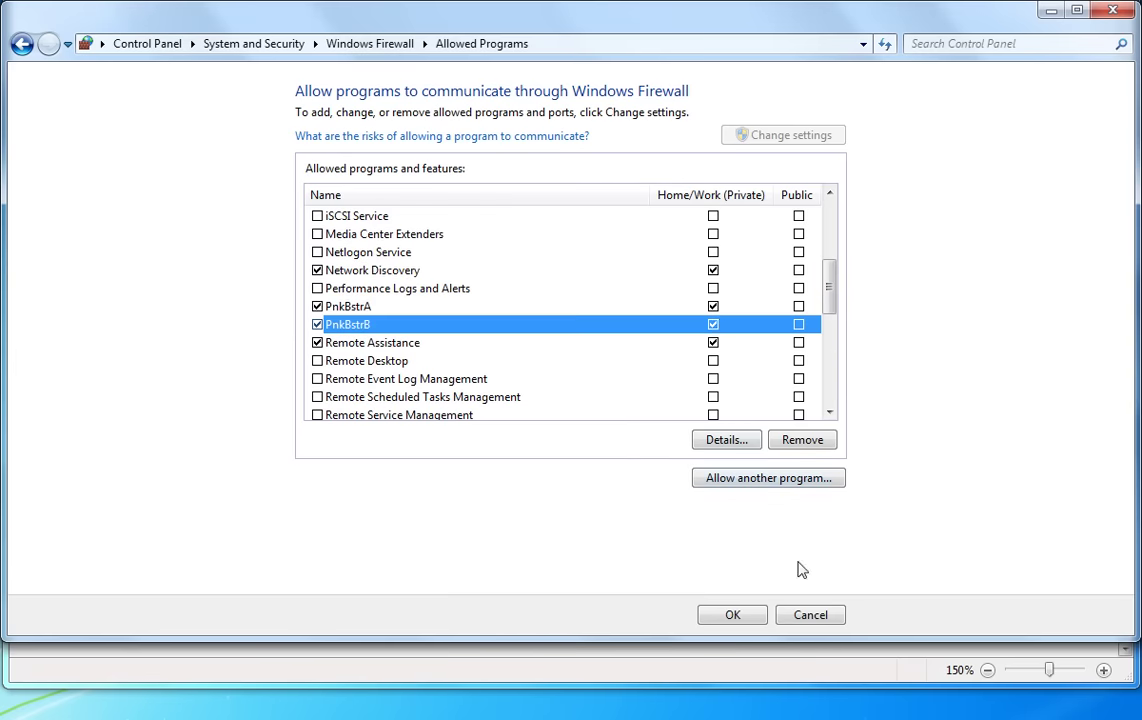
left_click(735, 615)
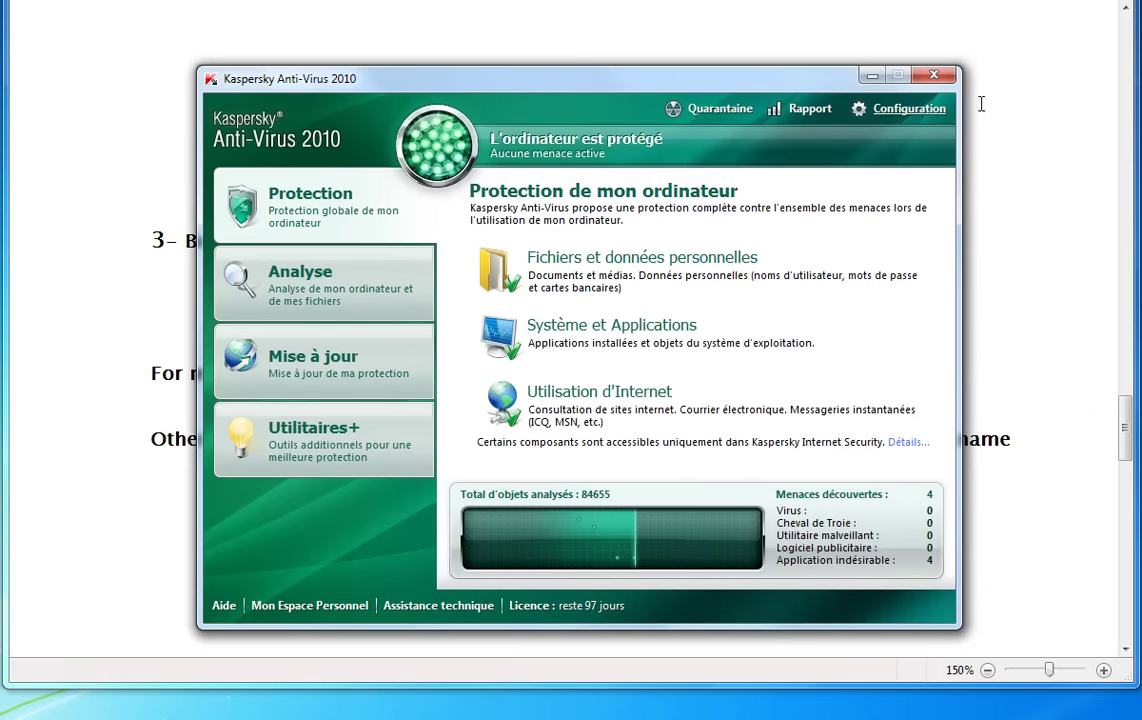
Step: In Kaspersky Anti-Virus 2010, open the trusted applications list within the threats and exclusions settings
left_click(909, 108)
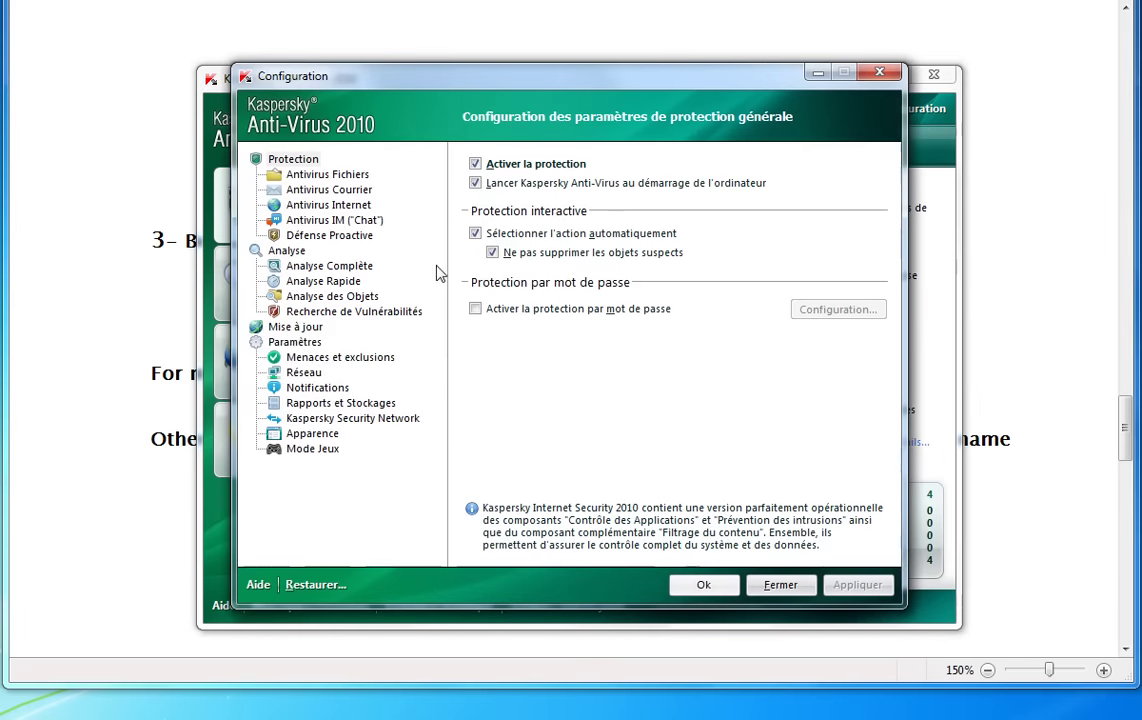
left_click(332, 358)
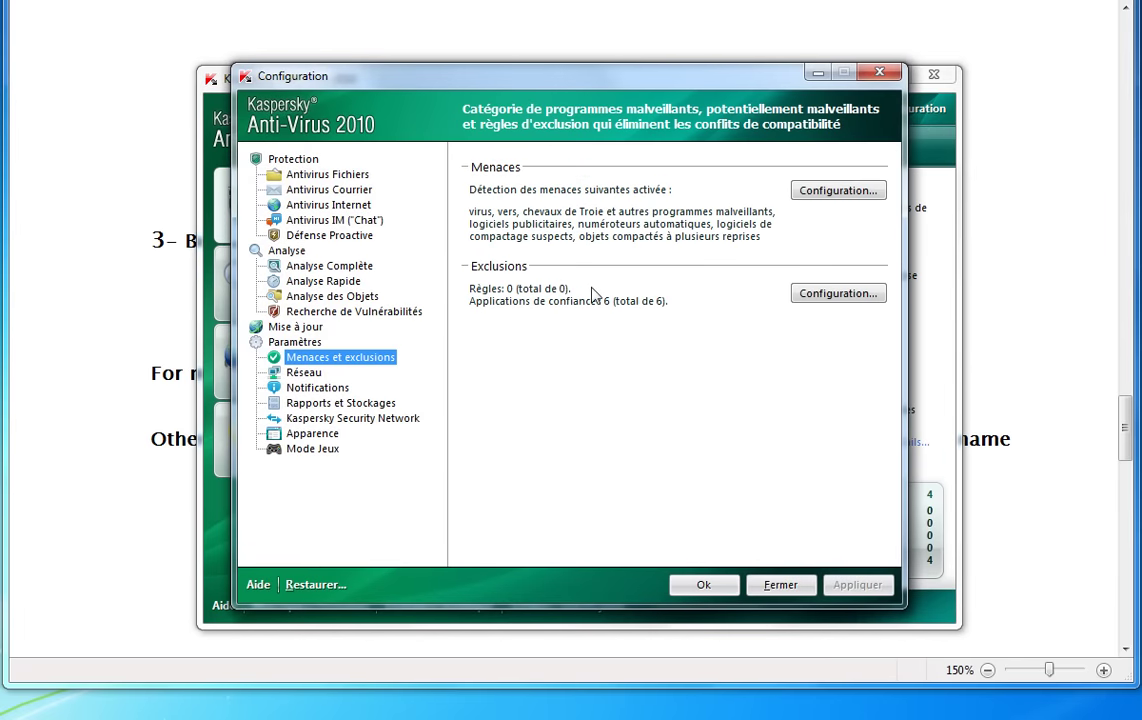
left_click(831, 297)
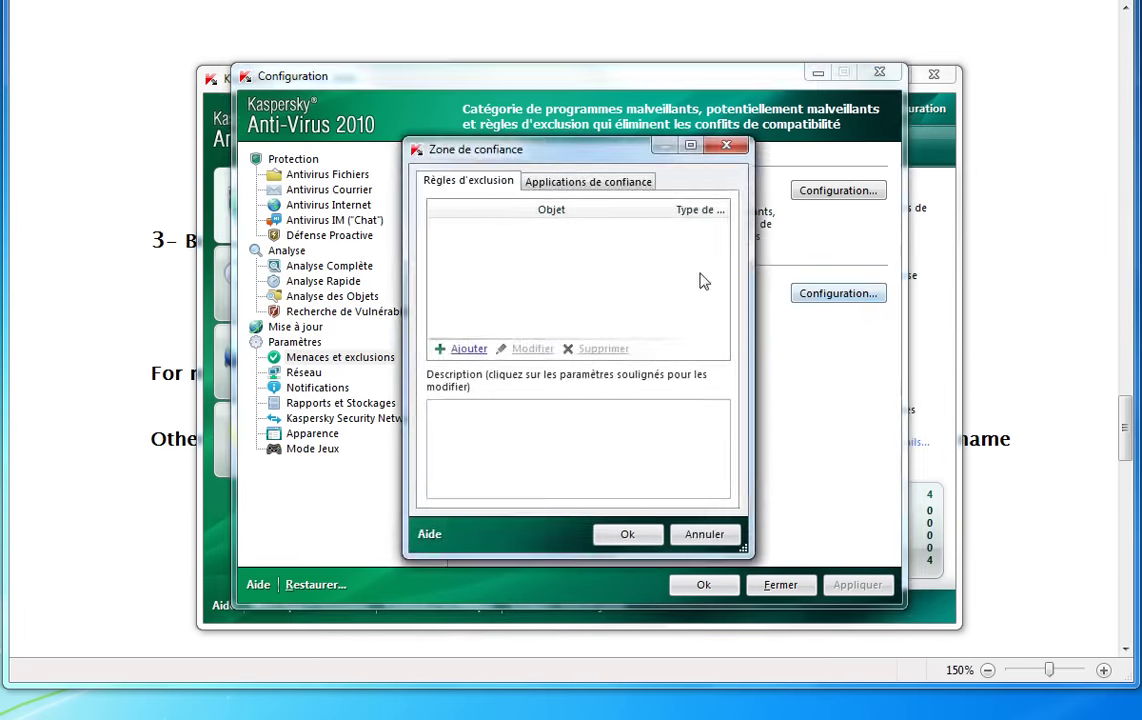
left_click(558, 183)
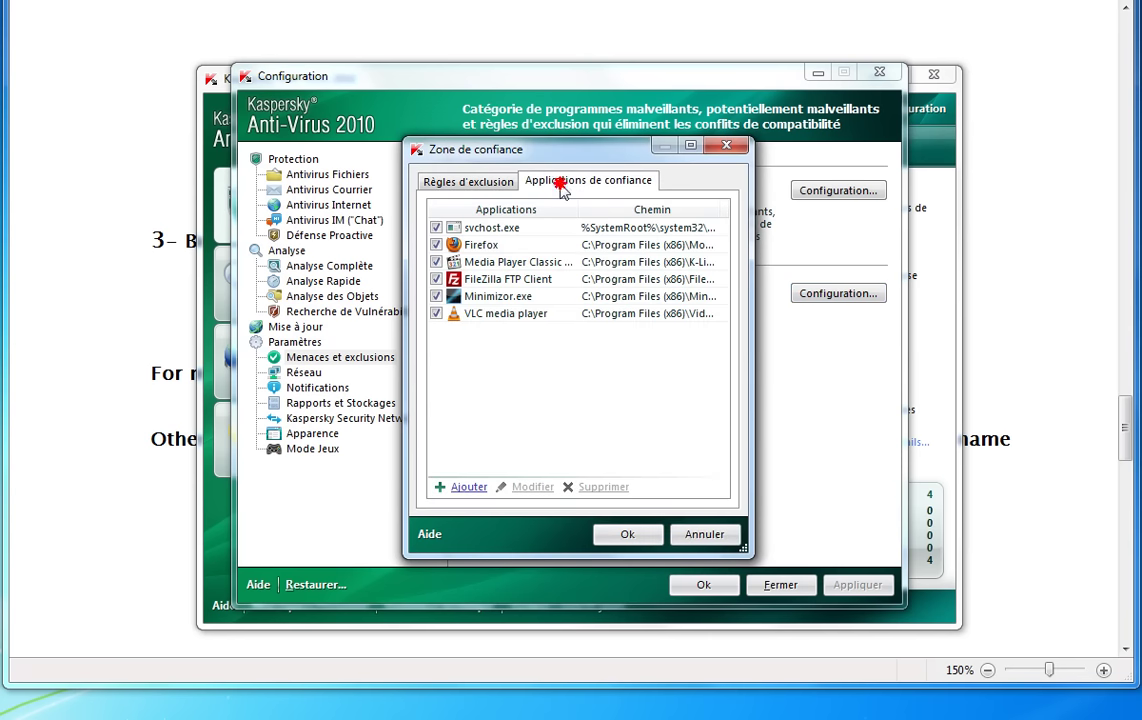
Step: Browse to C:\Program Files (x86)\Wolfenstein - Enemy Territory and choose ET as a new trusted application
left_click(469, 489)
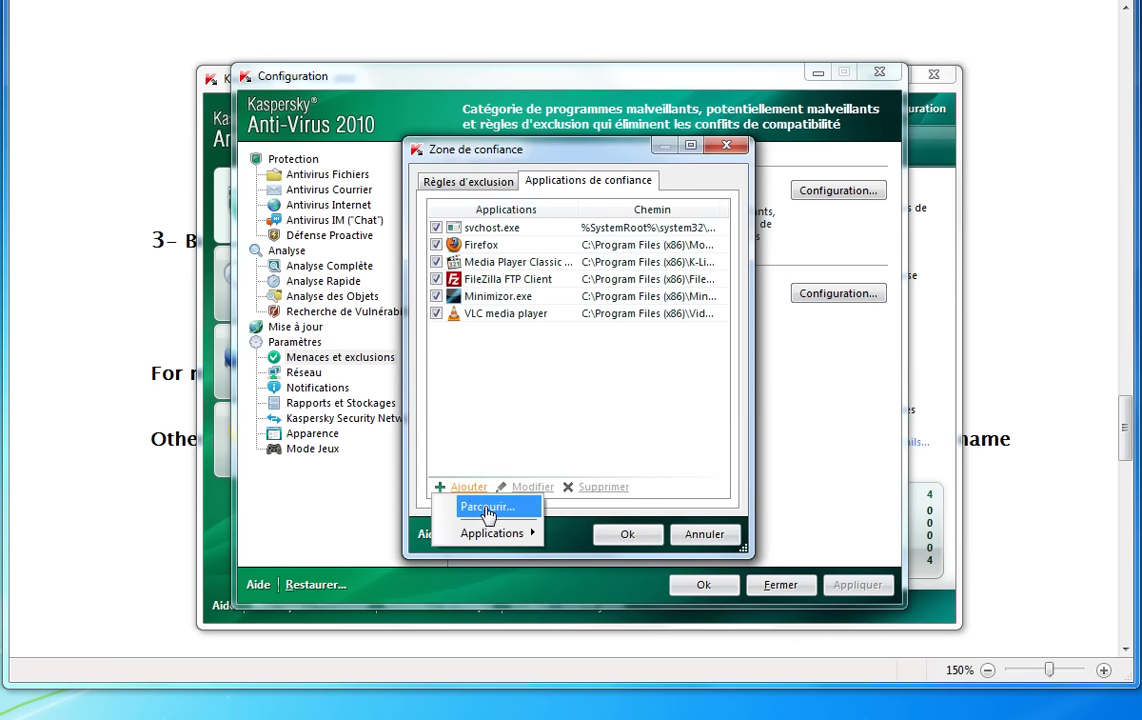
left_click(487, 508)
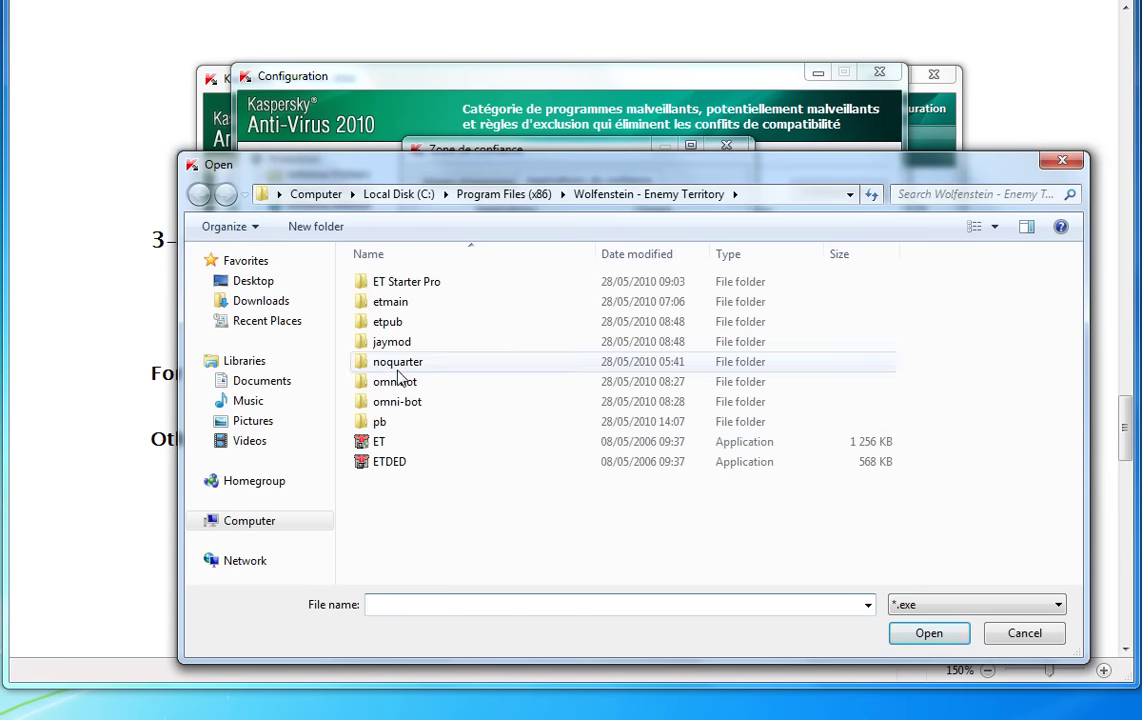
left_click(410, 195)
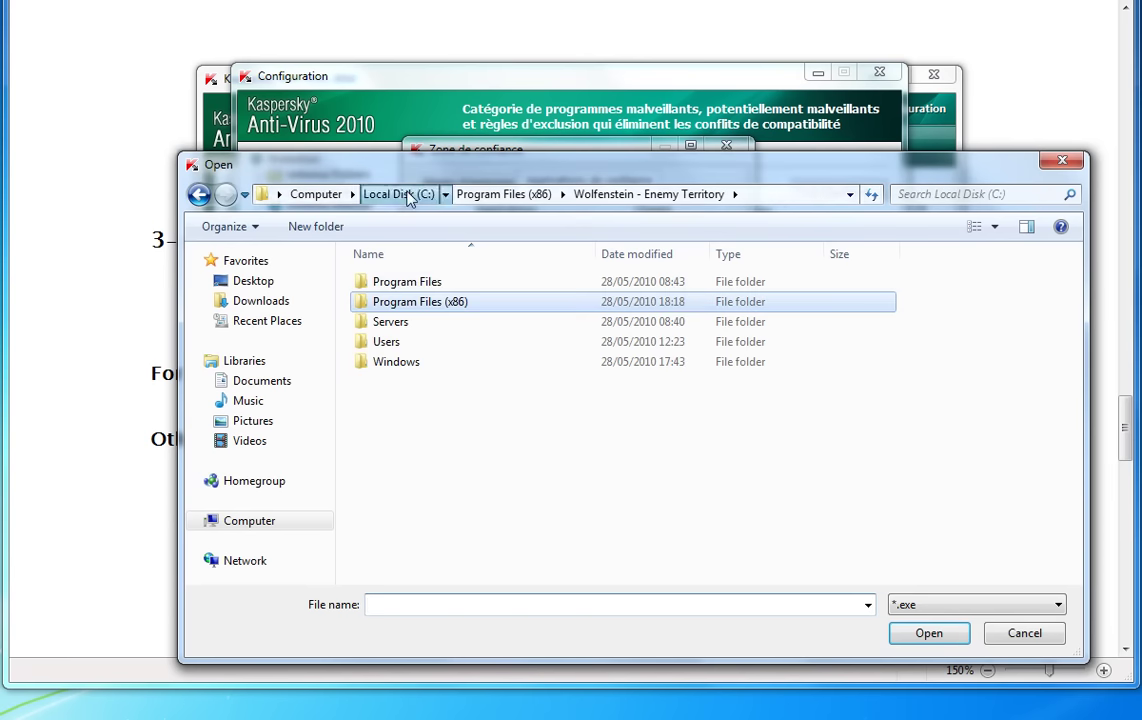
double_click(437, 301)
scroll(450, 470, "down", 9)
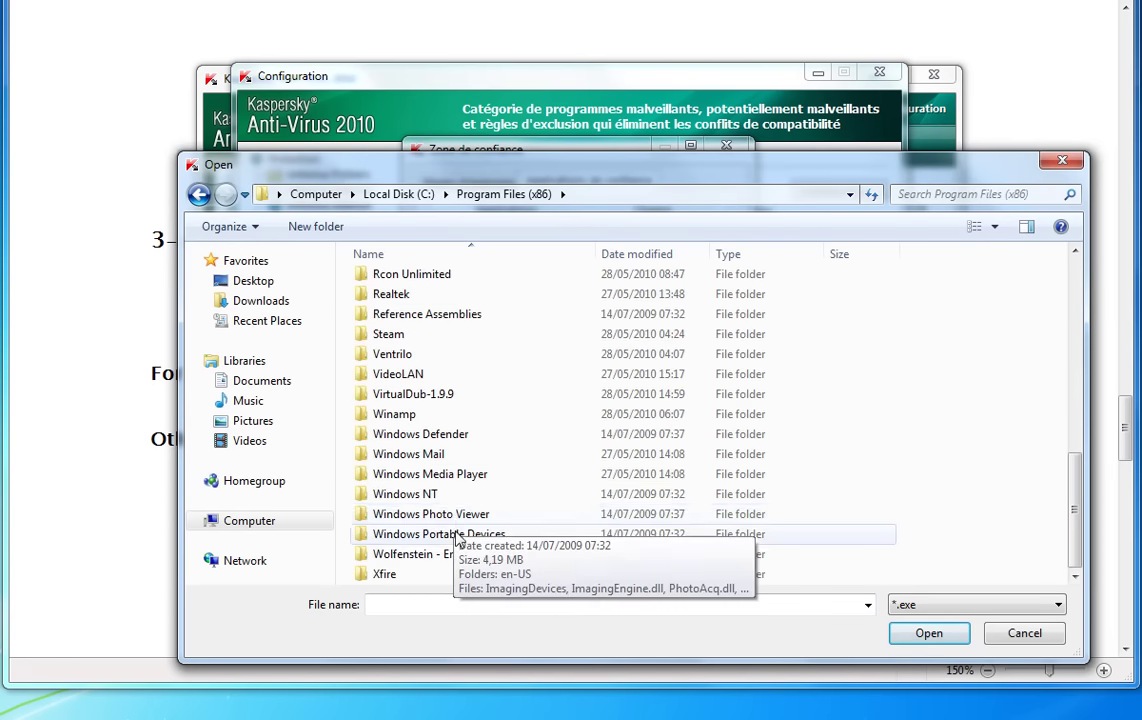
double_click(440, 553)
left_click(380, 450)
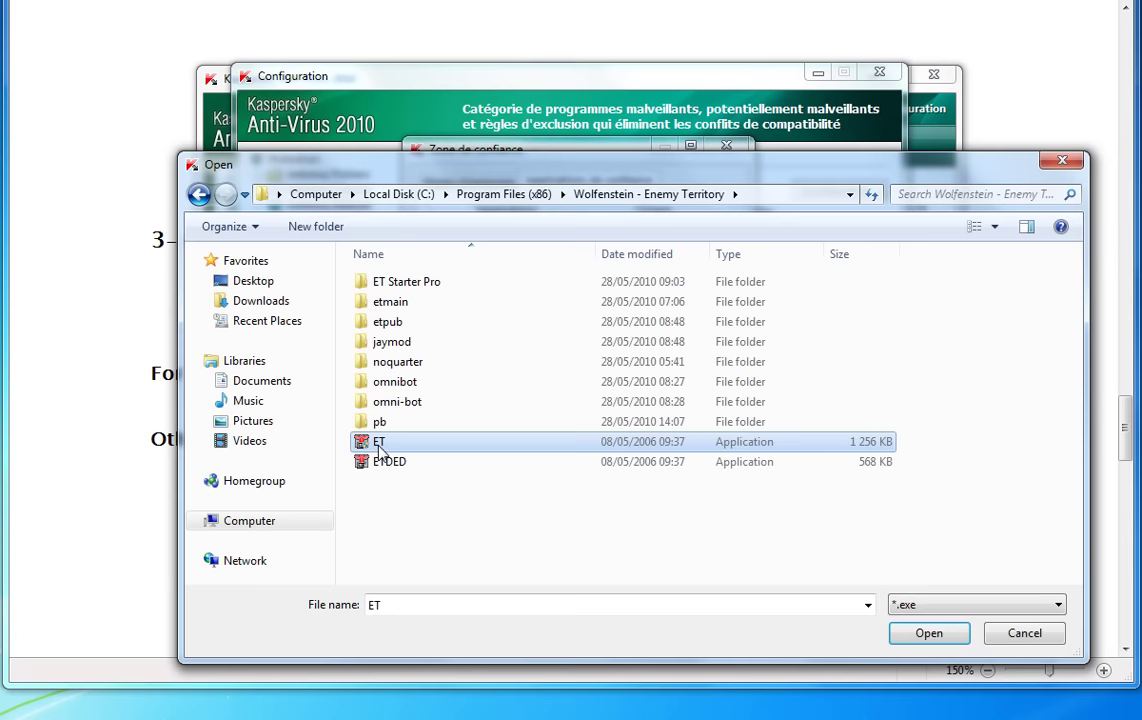
left_click(922, 636)
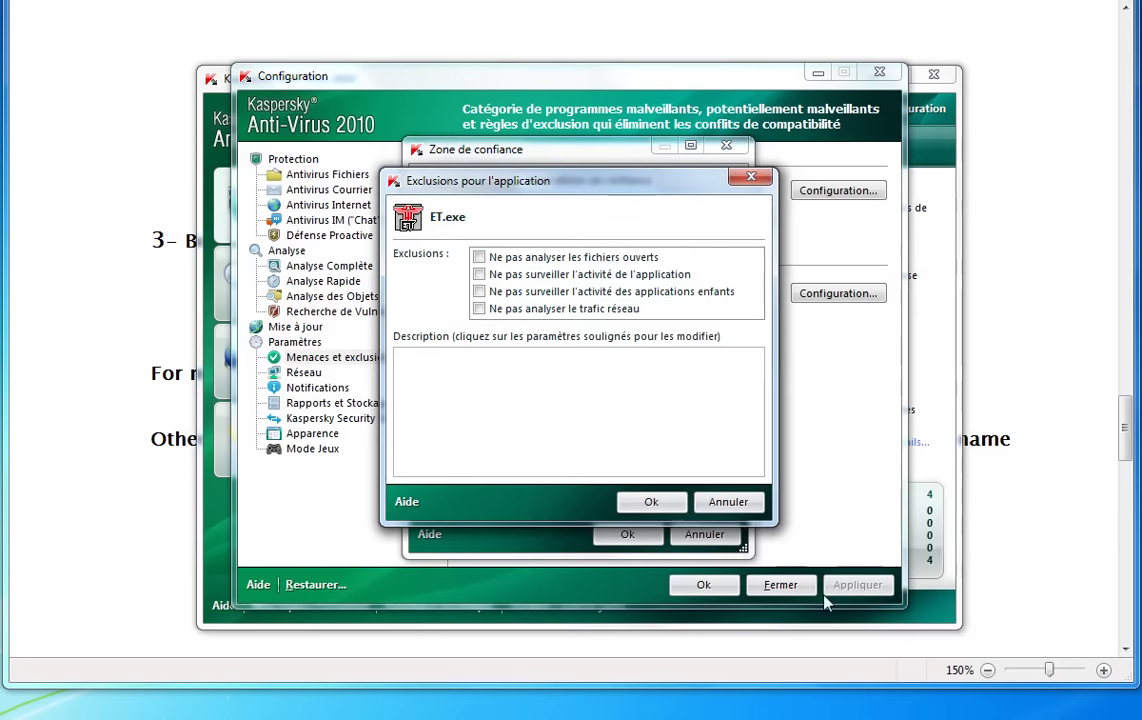
Step: Enable all four exclusions for ET.exe: opened files, application activity, child application activity and network traffic
left_click(482, 310)
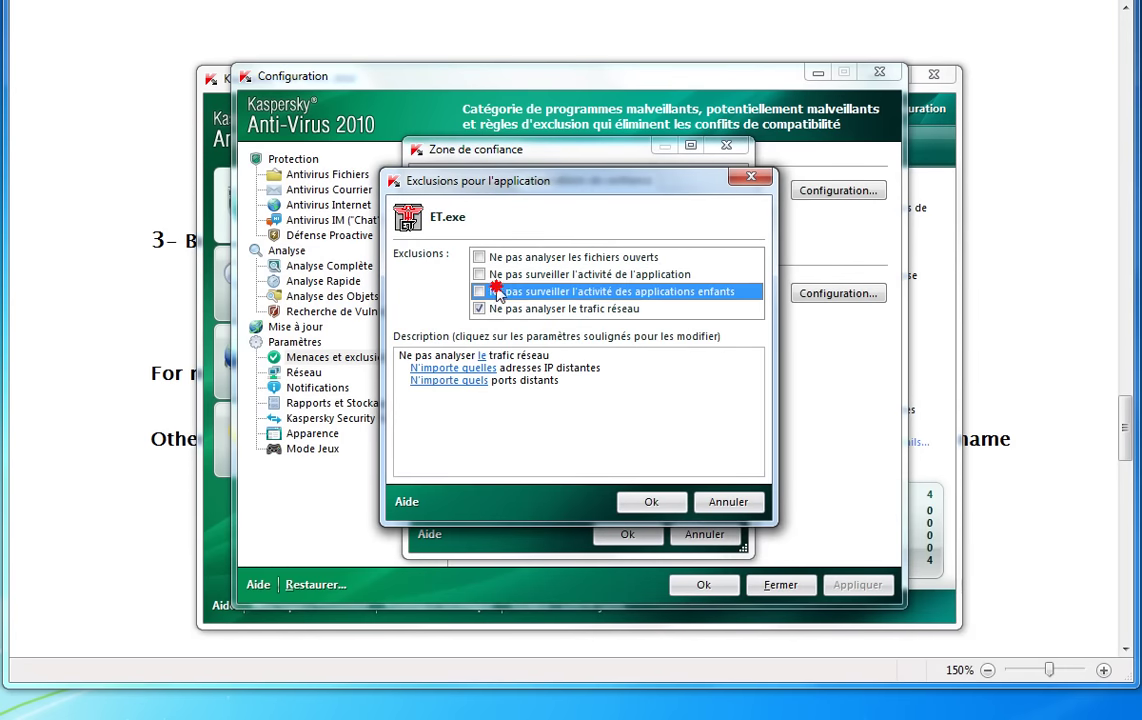
left_click(481, 276)
left_click(479, 291)
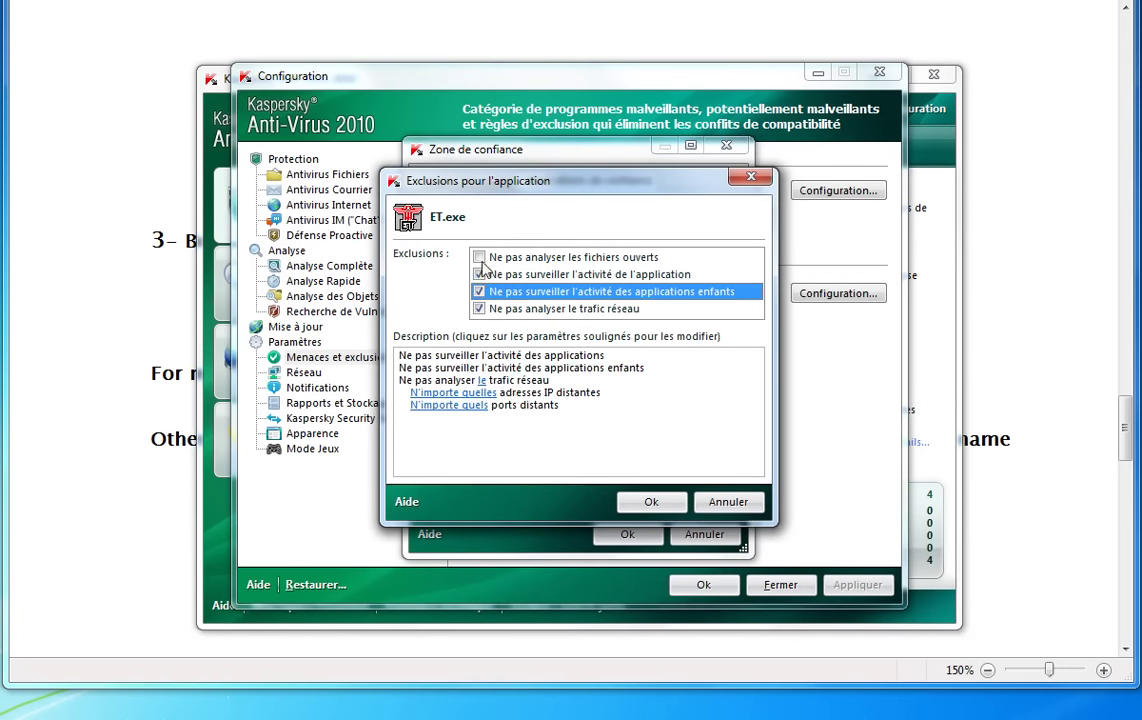
left_click(479, 257)
left_click(662, 511)
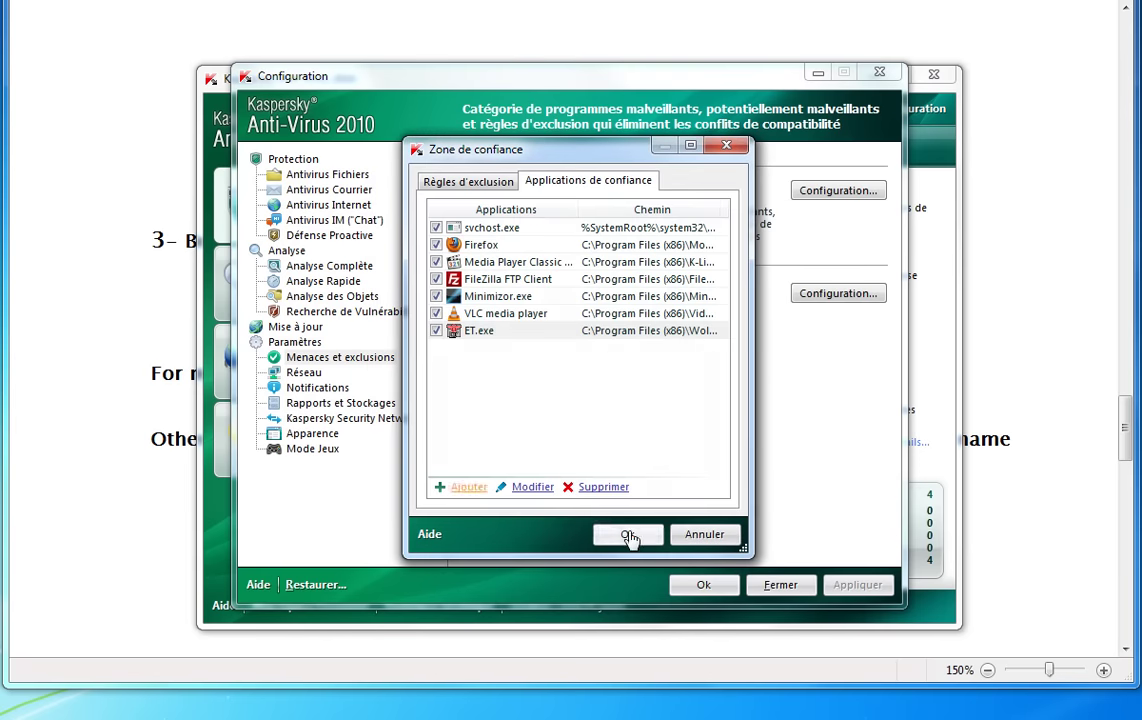
Step: Confirm the trusted zone, check the Mode Jeux settings, and save the antivirus configuration
left_click(625, 604)
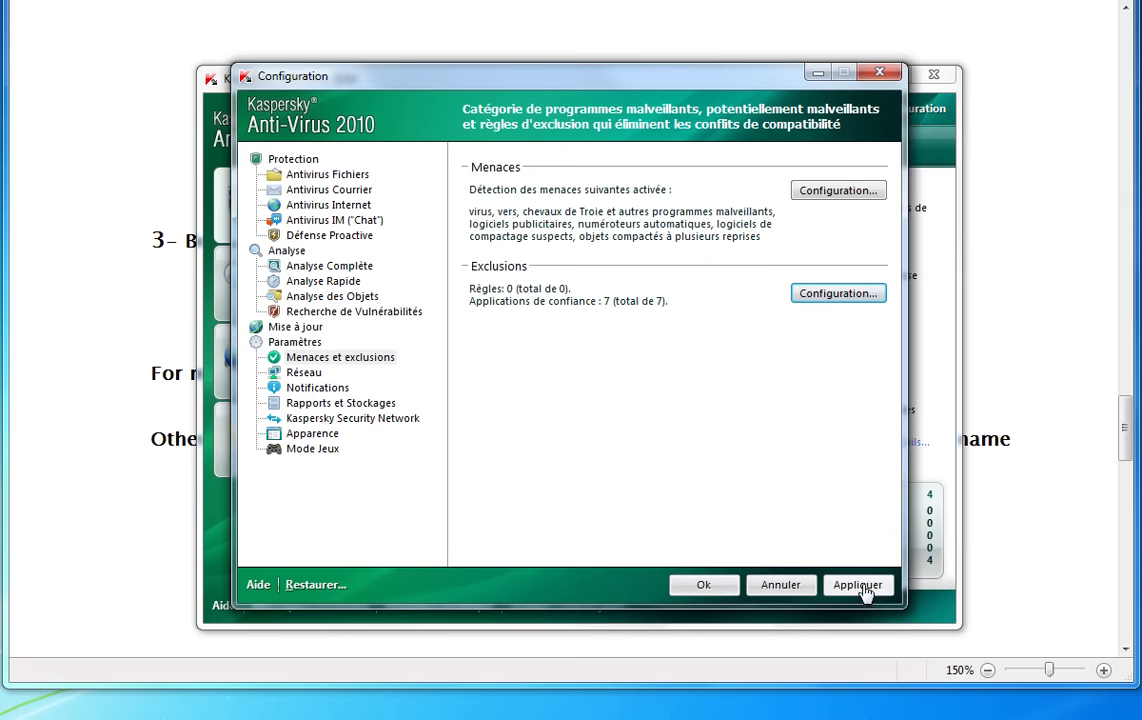
left_click(300, 449)
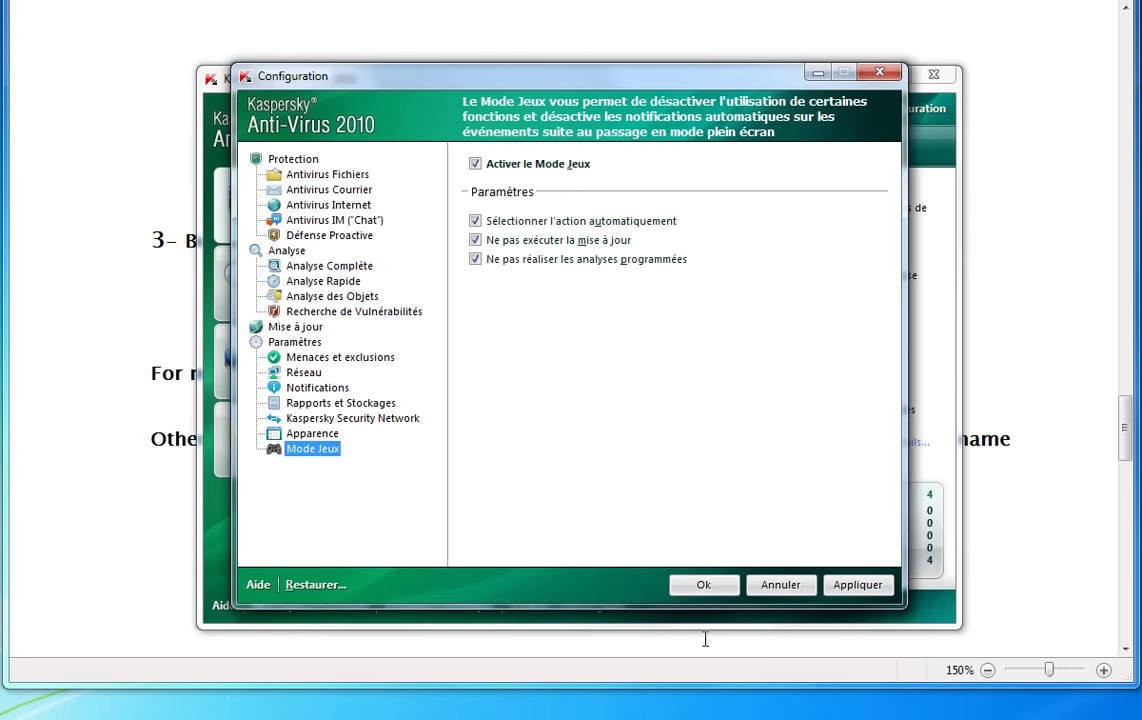
left_click(703, 584)
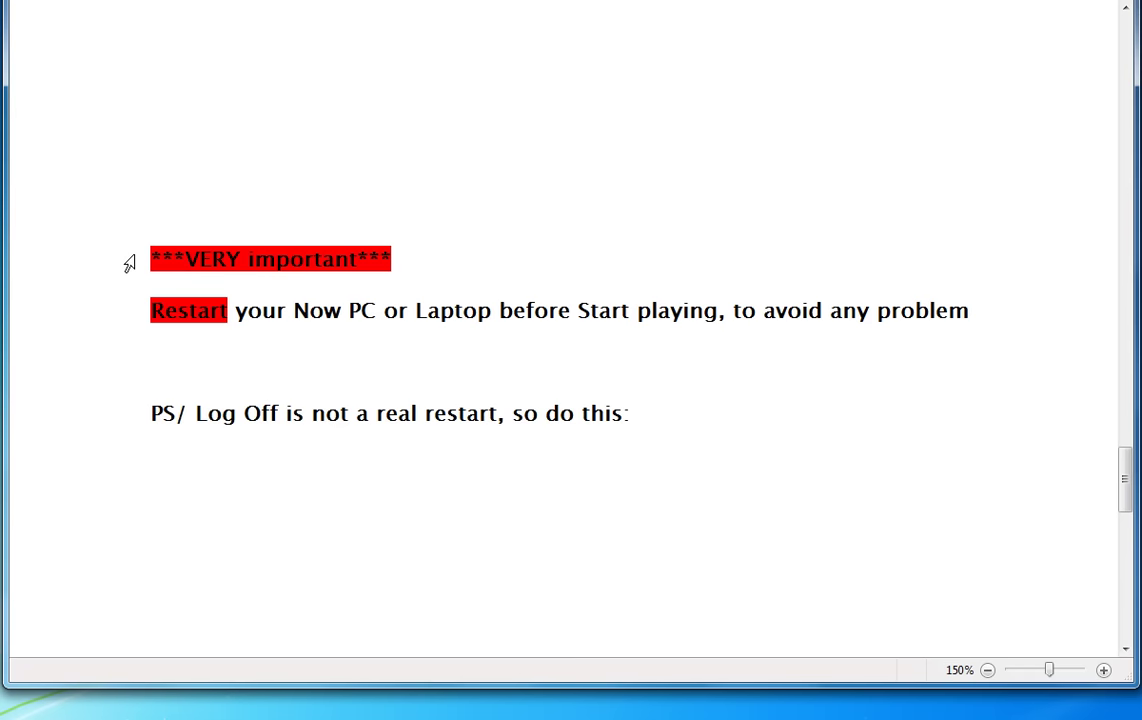
Step: Read the note on restarting the PC before playing and show where the system's restart options are found
left_click(130, 263)
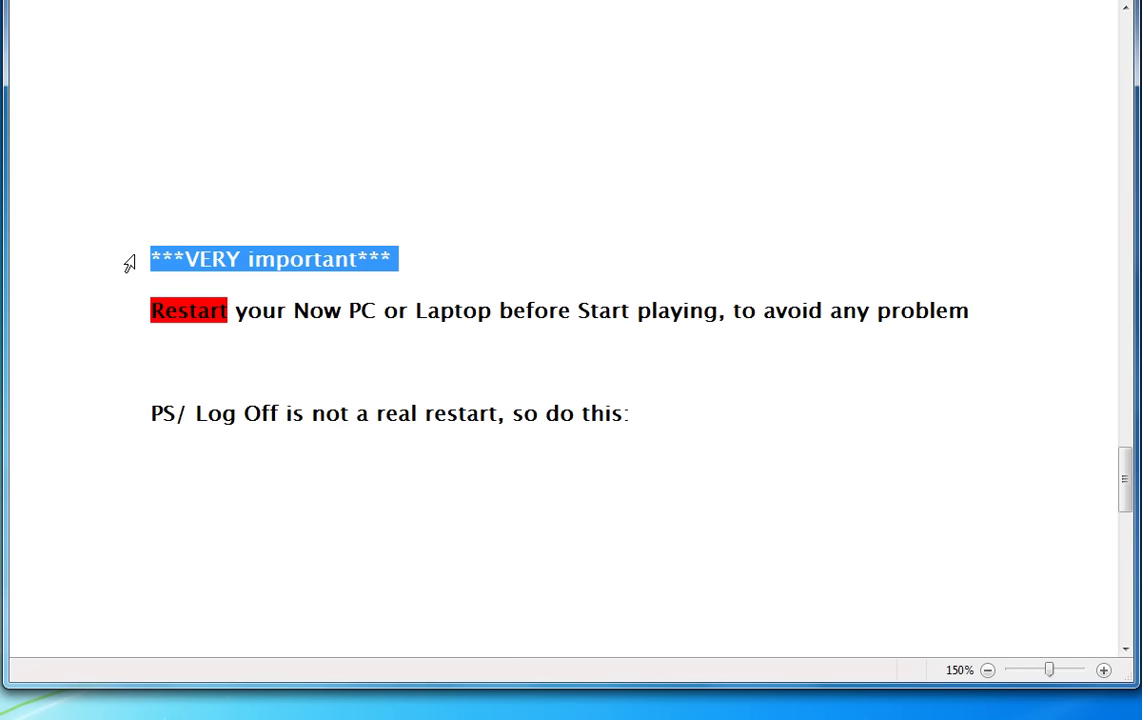
left_click(158, 318)
double_click(158, 325)
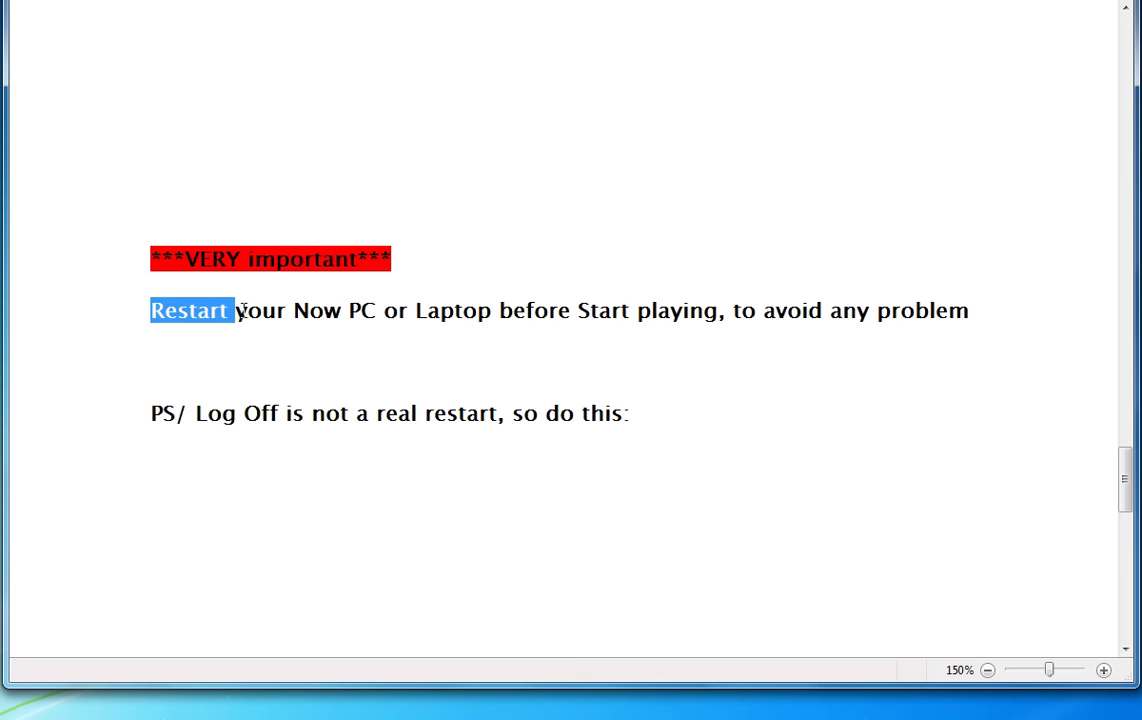
left_click_drag(241, 312, 1087, 328)
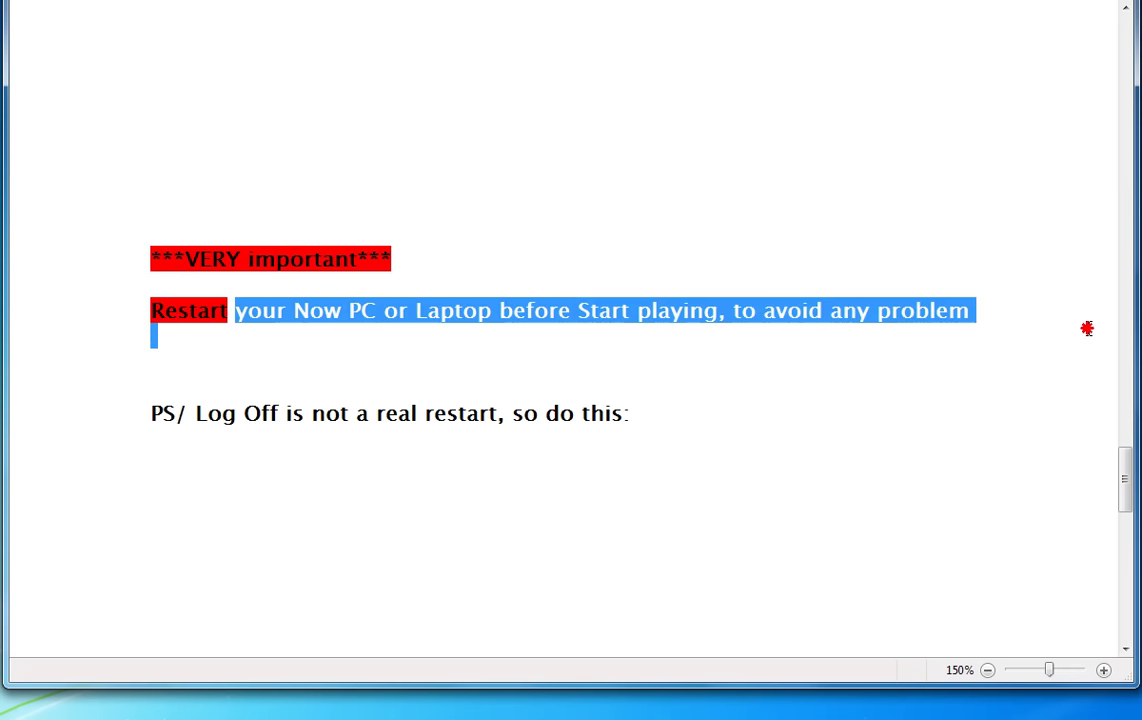
left_click(121, 424)
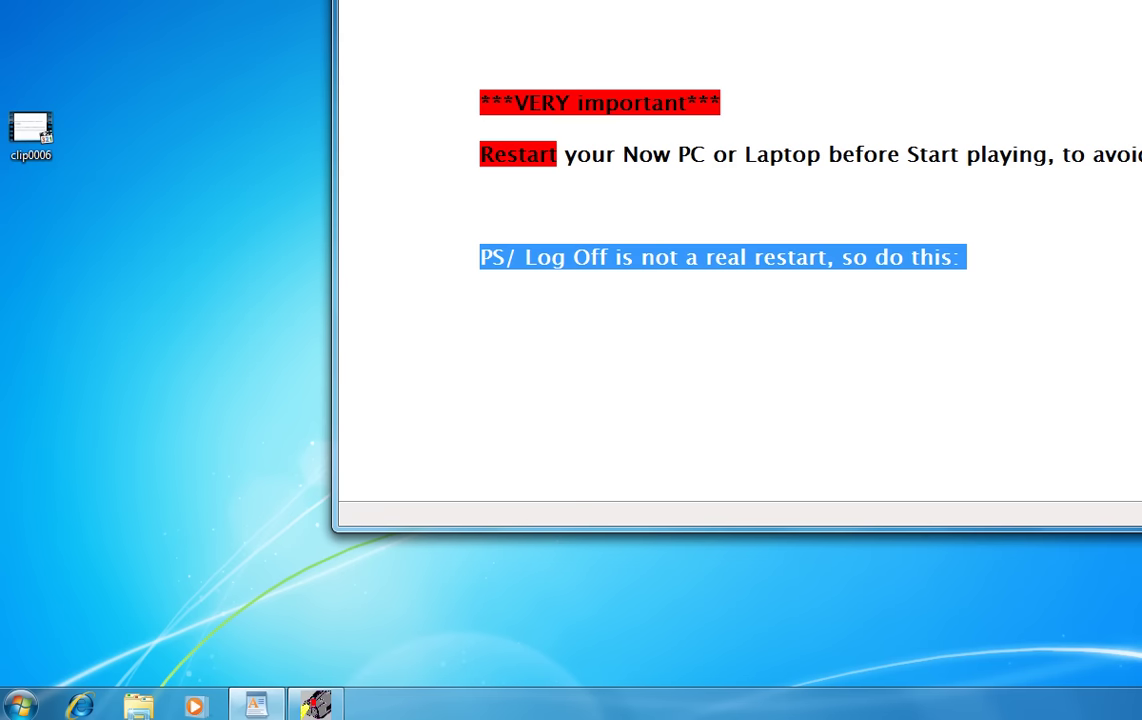
left_click(20, 705)
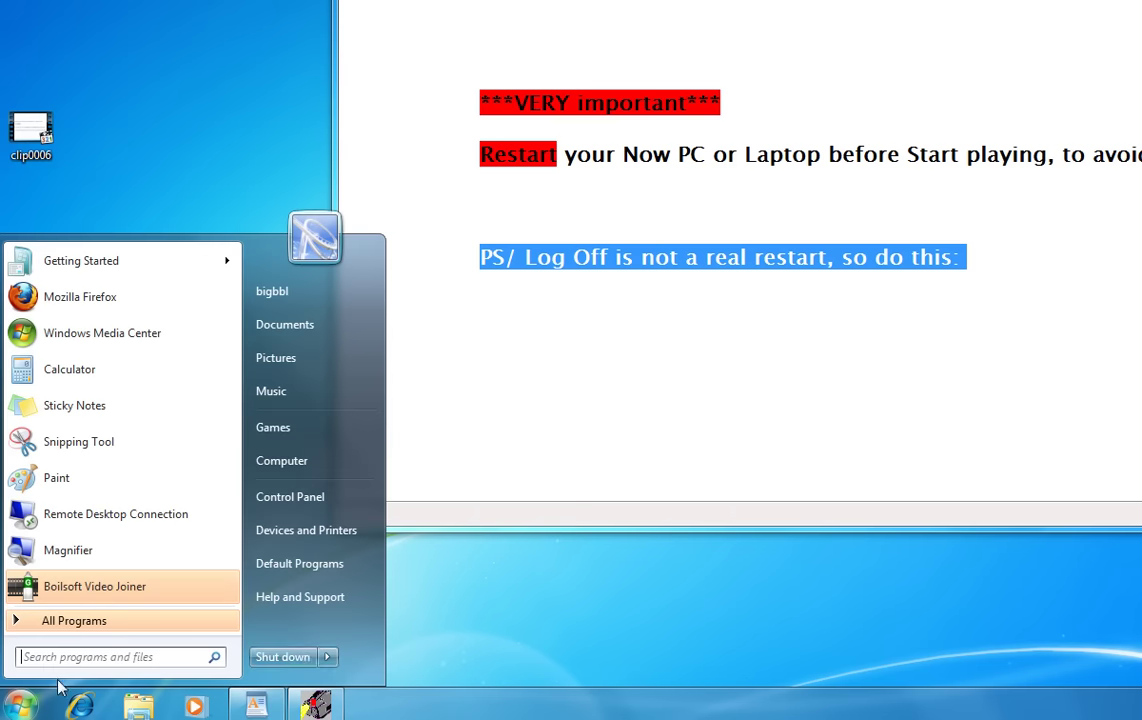
left_click(327, 658)
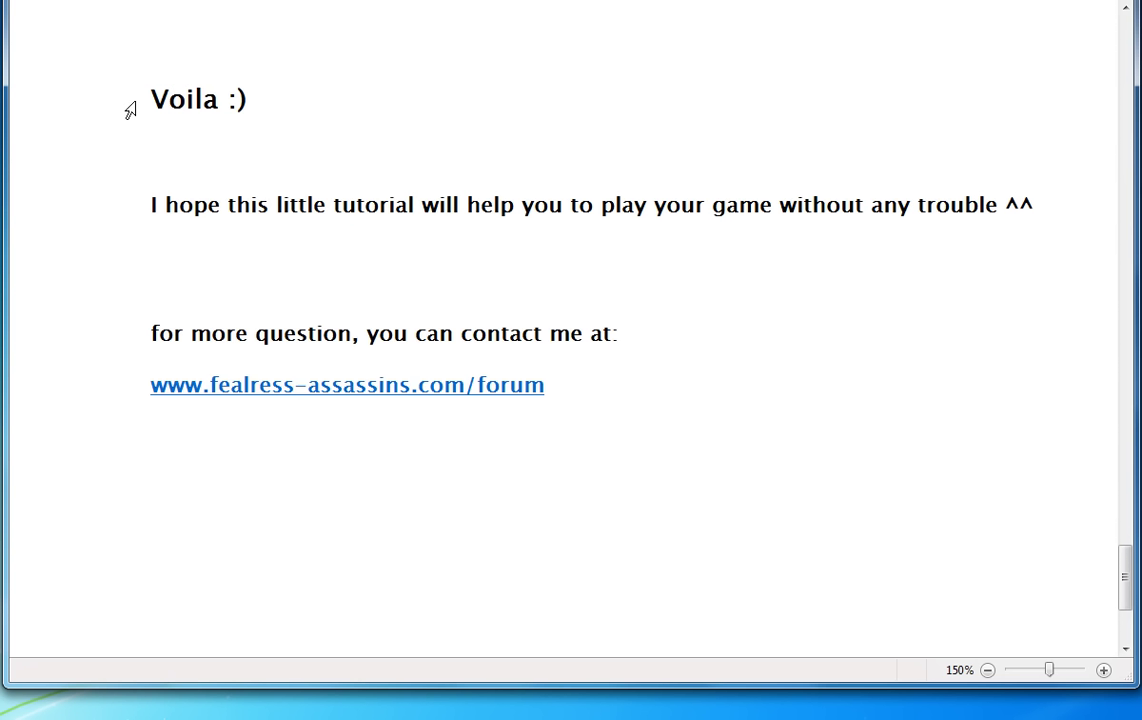
Step: Read the tutorial's closing remarks and the forum address given for further questions
left_click(130, 110)
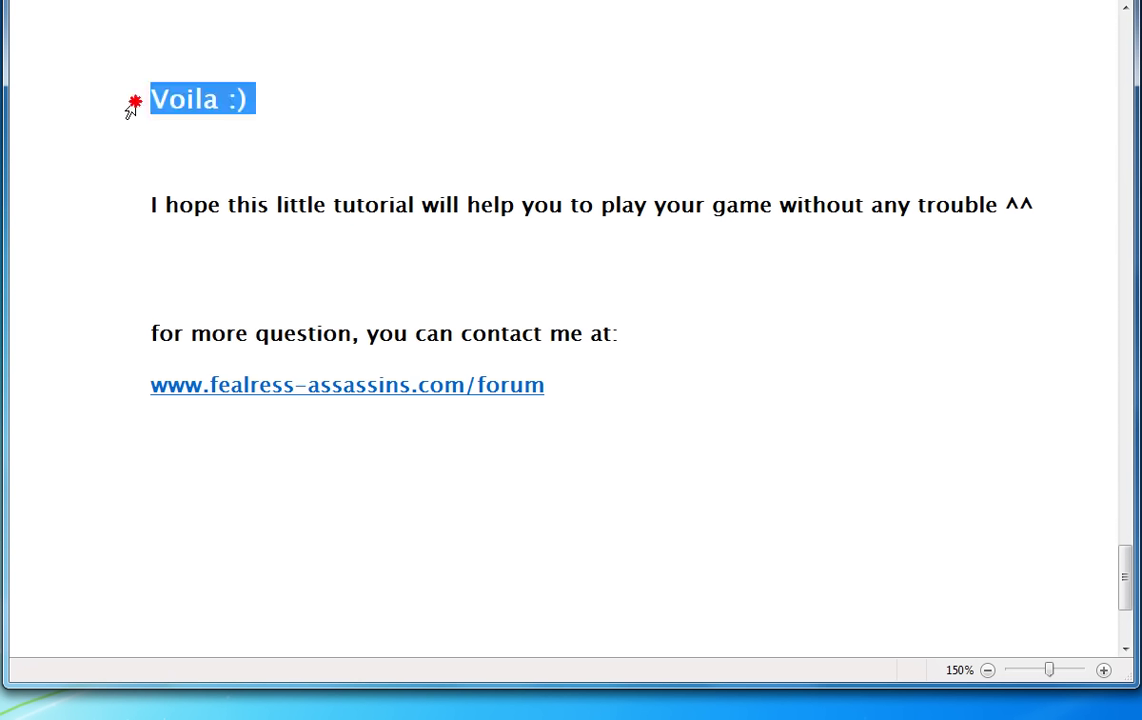
left_click(121, 216)
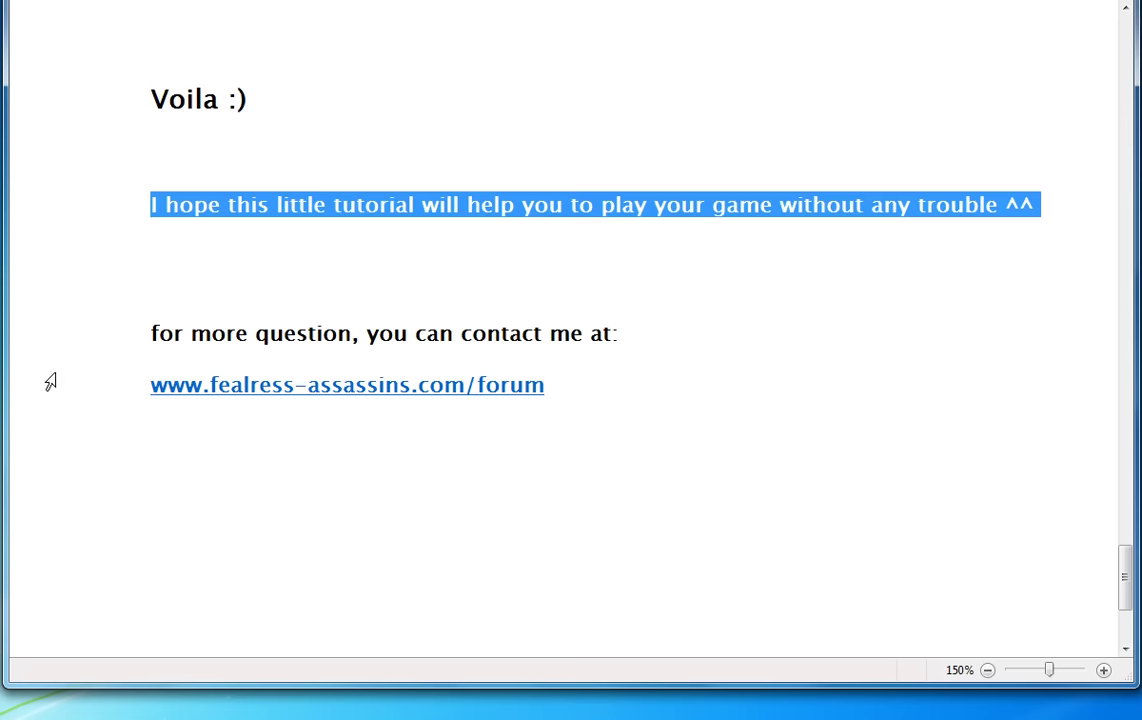
left_click(123, 342)
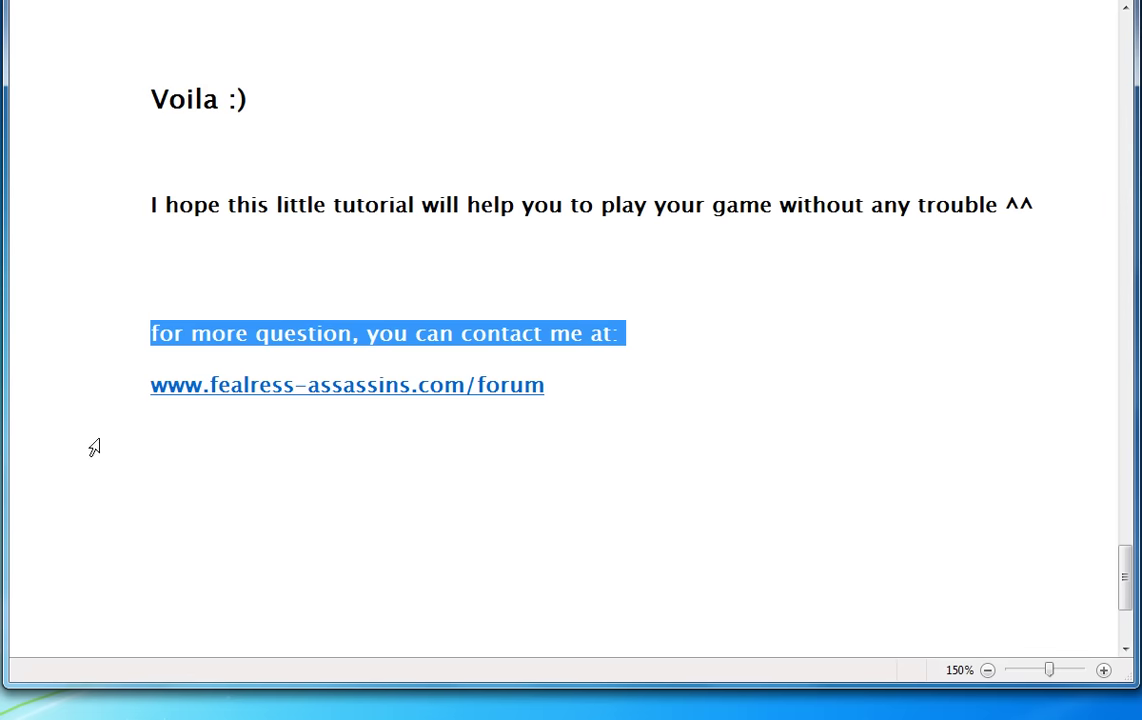
left_click(127, 401)
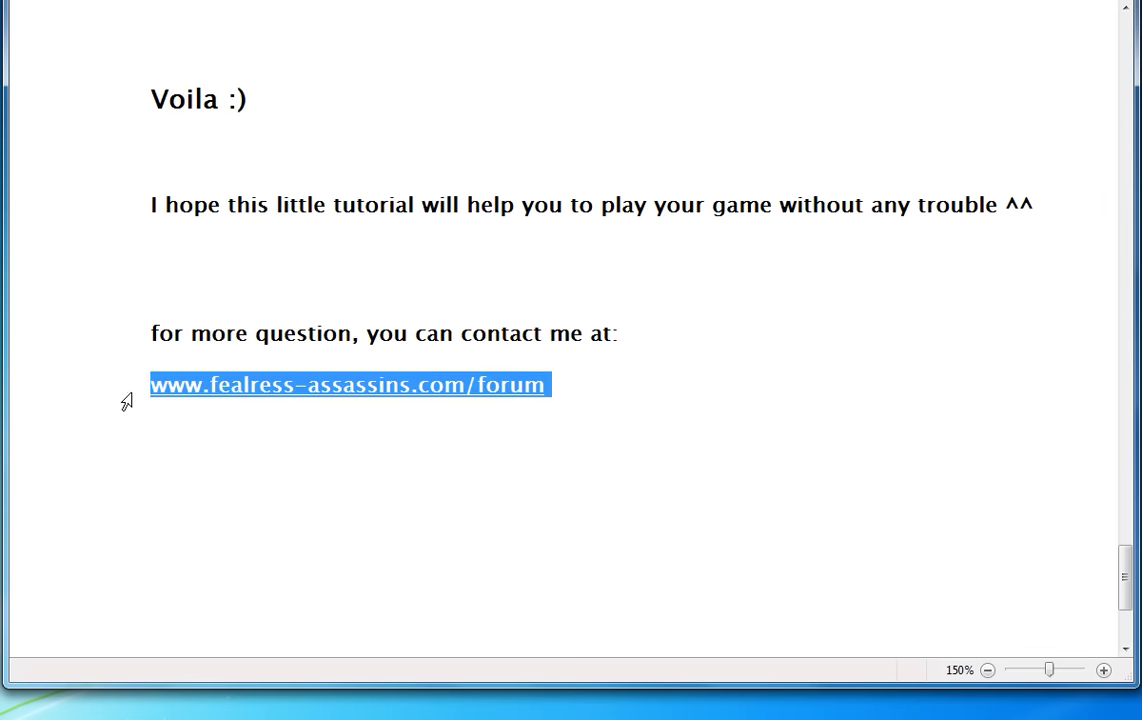